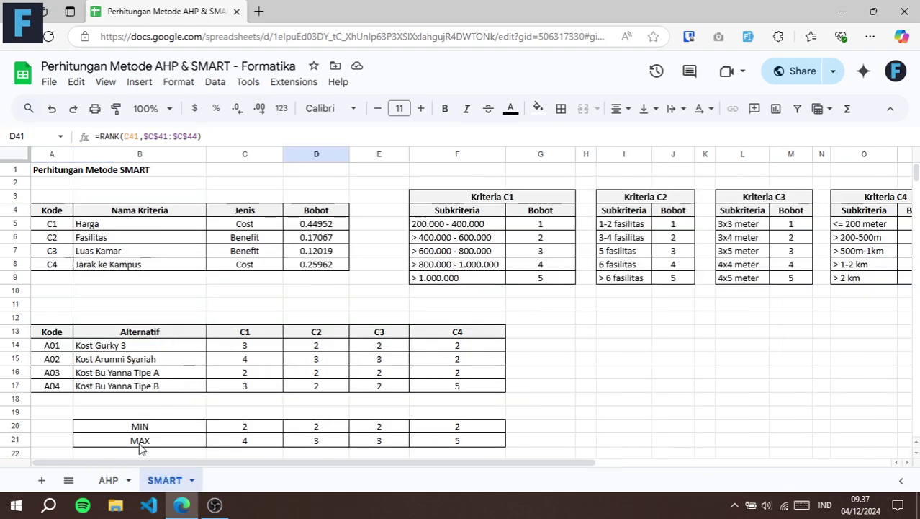
- Open the AHP sheet and review the four criteria names in B4:B7 and the criteria count in G12
left_click(108, 481)
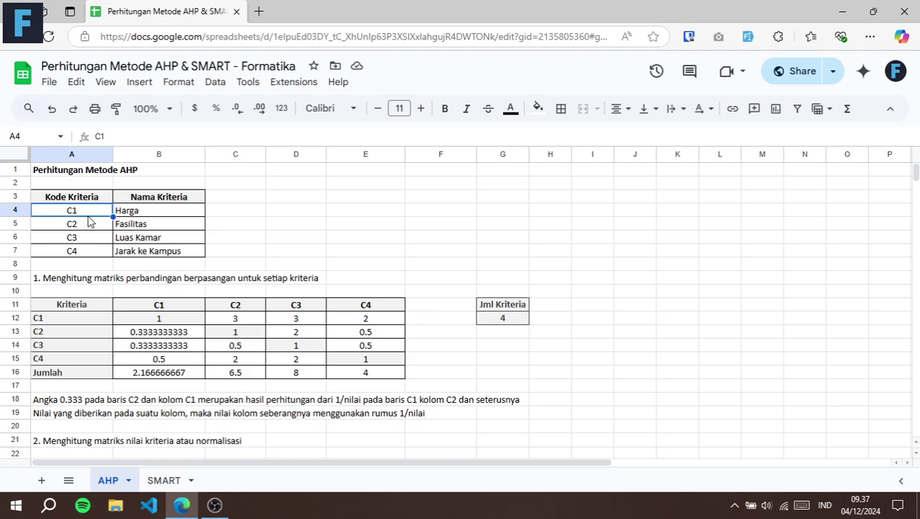
left_click(161, 217)
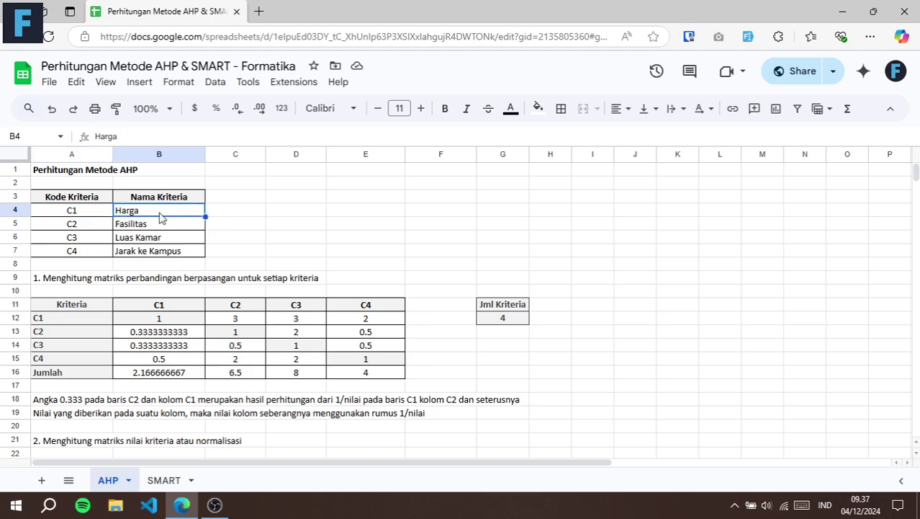
left_click(166, 226)
left_click(167, 237)
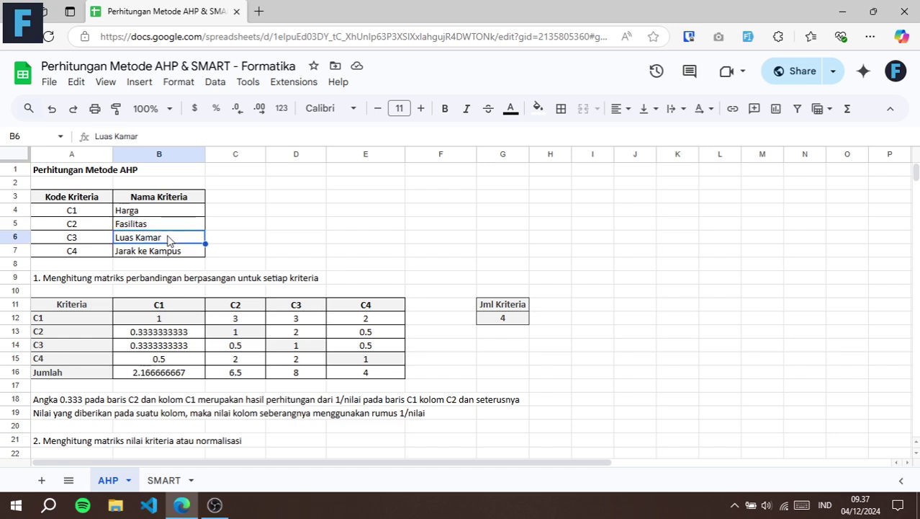
left_click(175, 253)
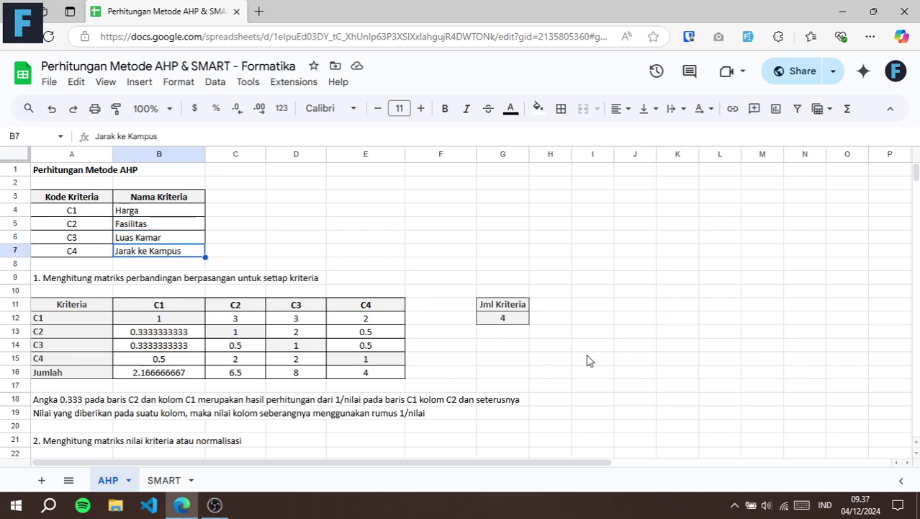
left_click(506, 319)
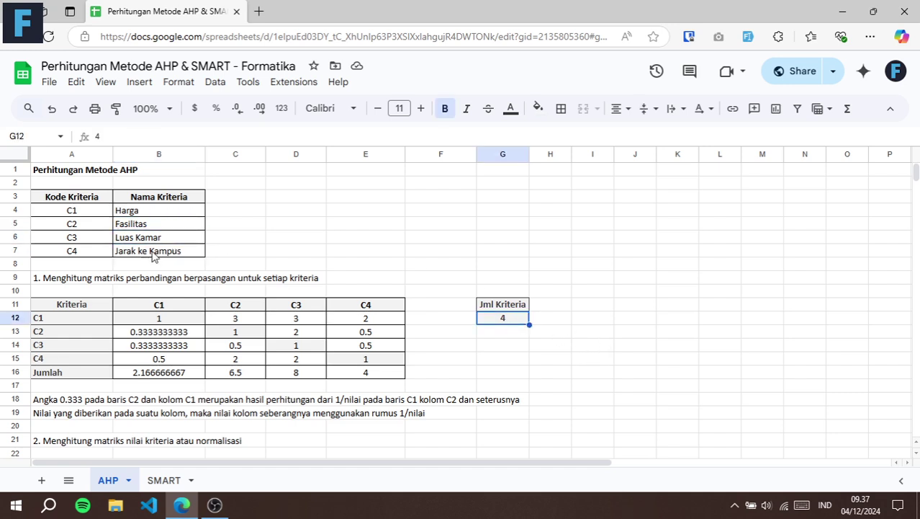
- Examine the pairwise comparison matrix's heading, its row labels in A12:A15 and its column labels in B11:E11
left_click(51, 282)
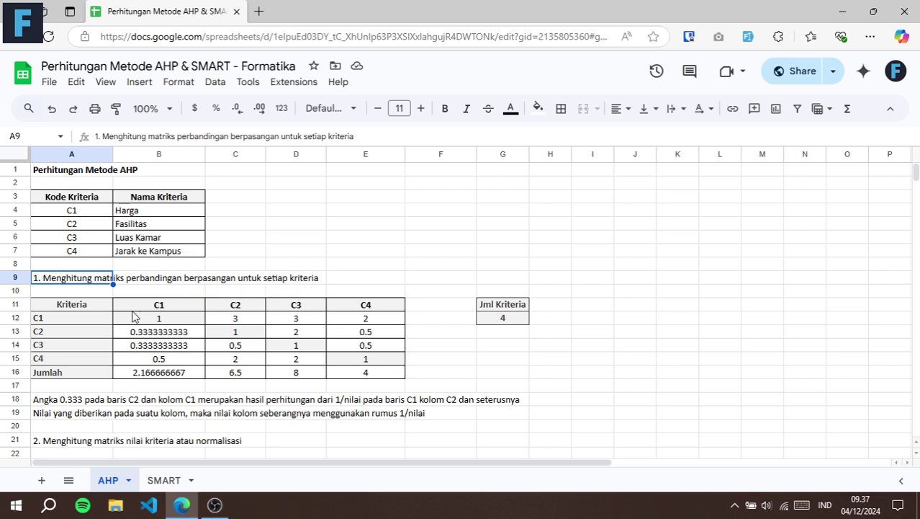
left_click_drag(85, 322, 68, 360)
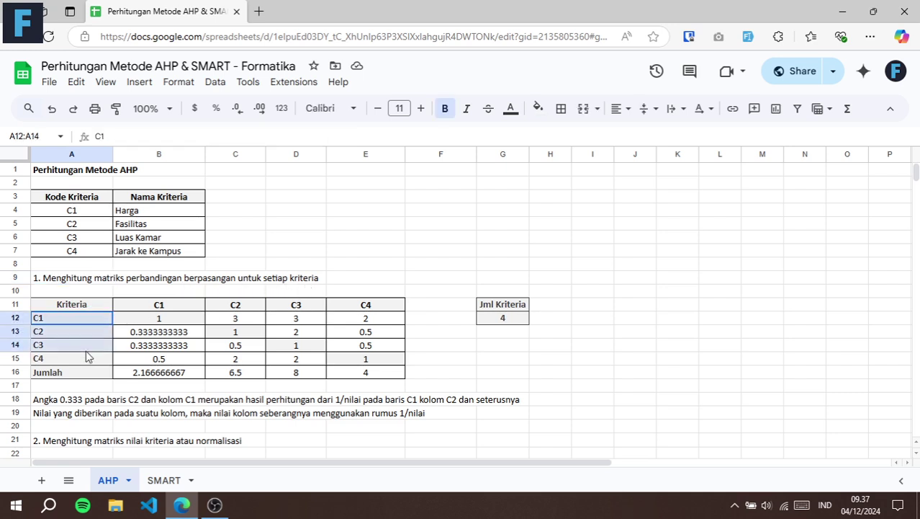
left_click_drag(158, 309, 317, 312)
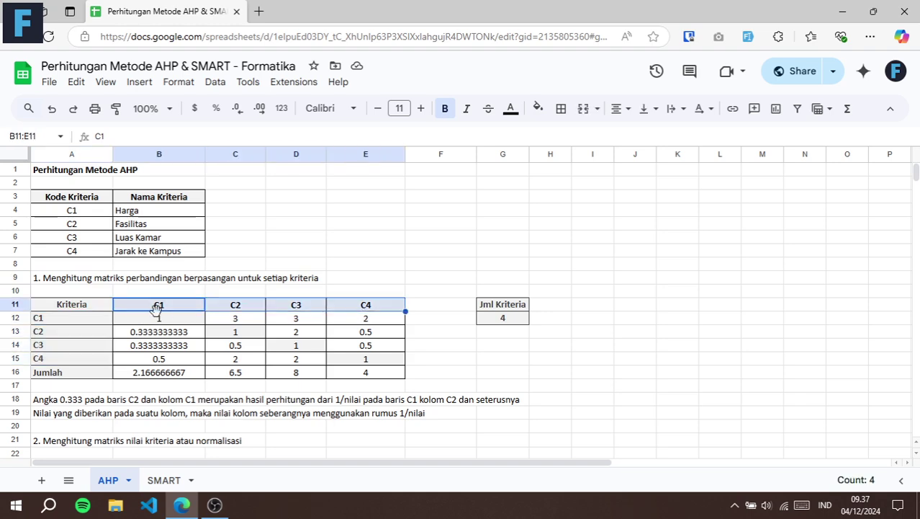
left_click(78, 321)
left_click(72, 337)
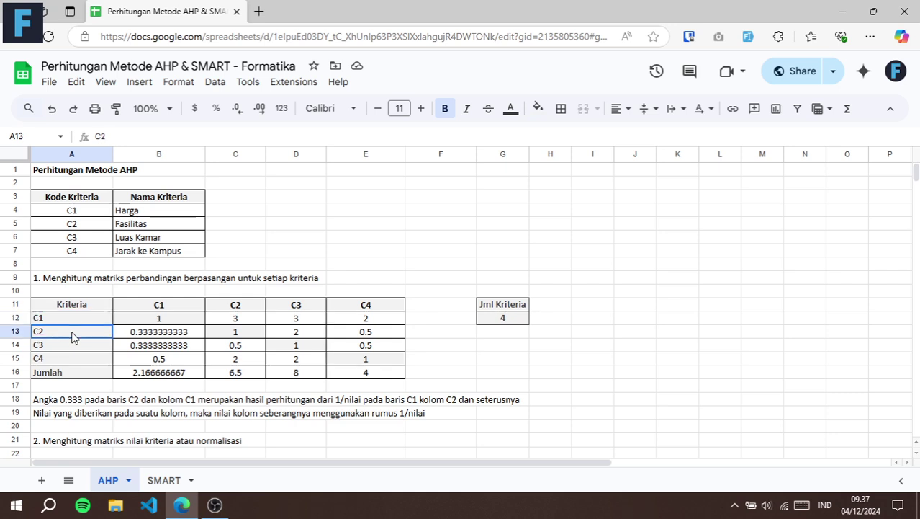
left_click(73, 346)
left_click(76, 356)
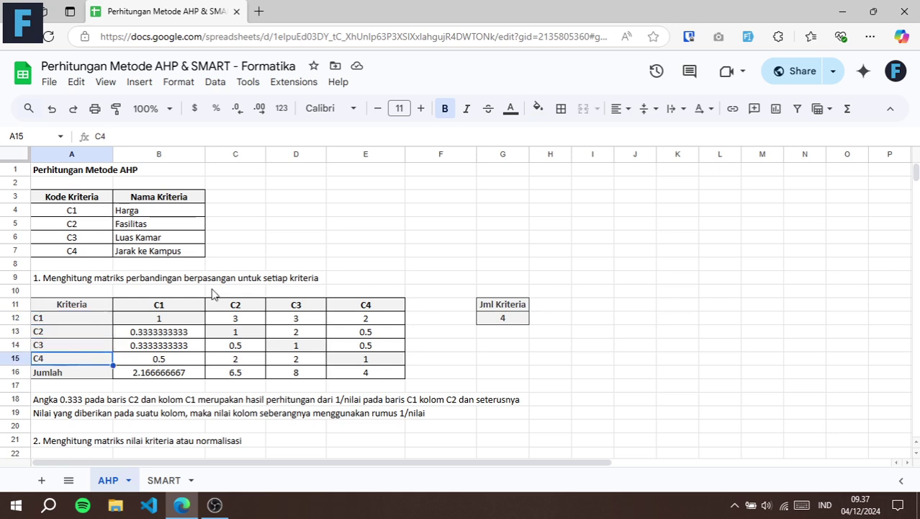
left_click(191, 306)
left_click(231, 310)
left_click(193, 308)
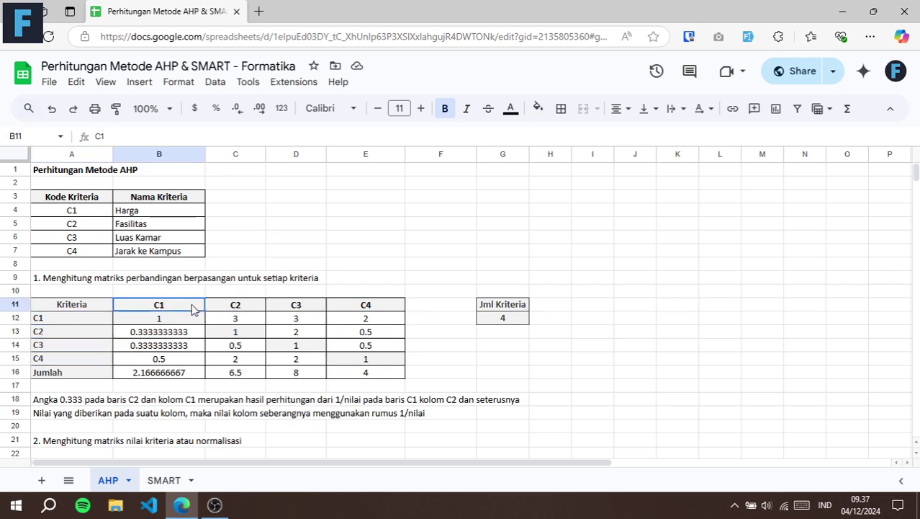
left_click(252, 308)
left_click(317, 311)
left_click(361, 308)
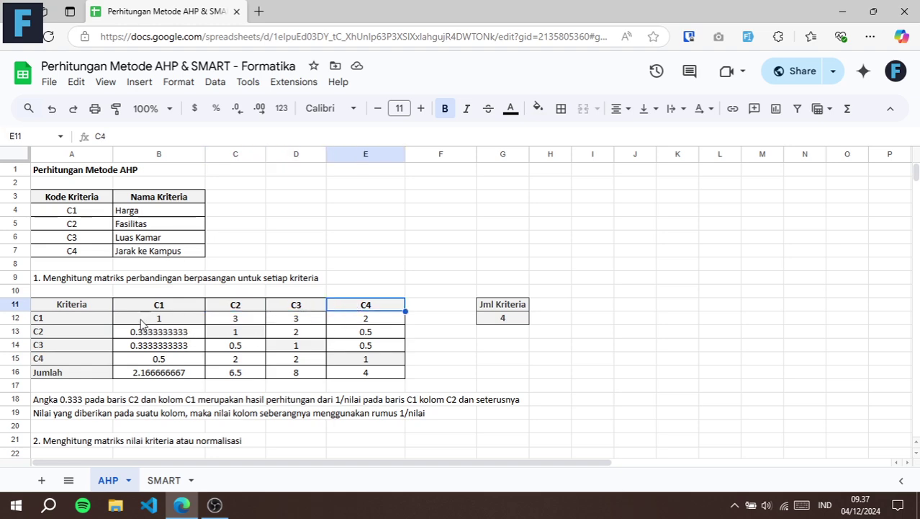
- Examine the diagonal cells B12, C13, D14 and E15, where each criterion is compared with itself
left_click(141, 323)
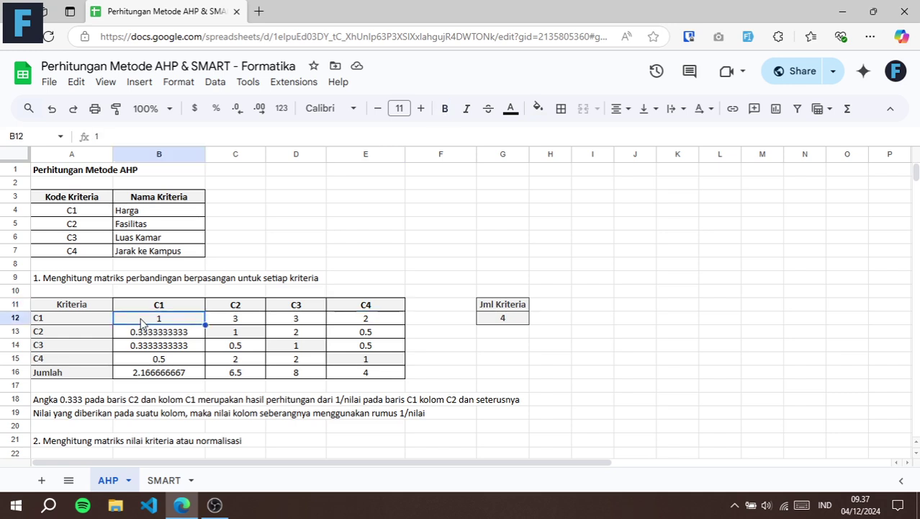
left_click(232, 337)
left_click(288, 347)
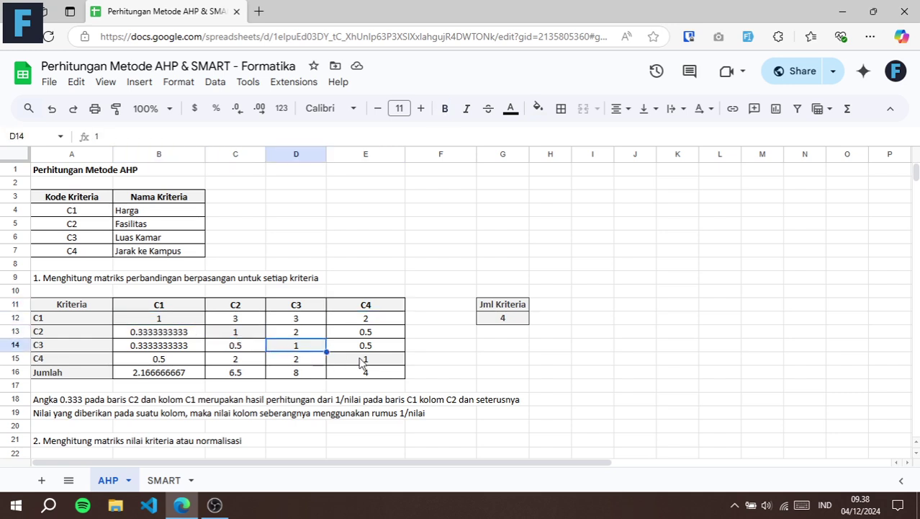
left_click(362, 360)
left_click(173, 319)
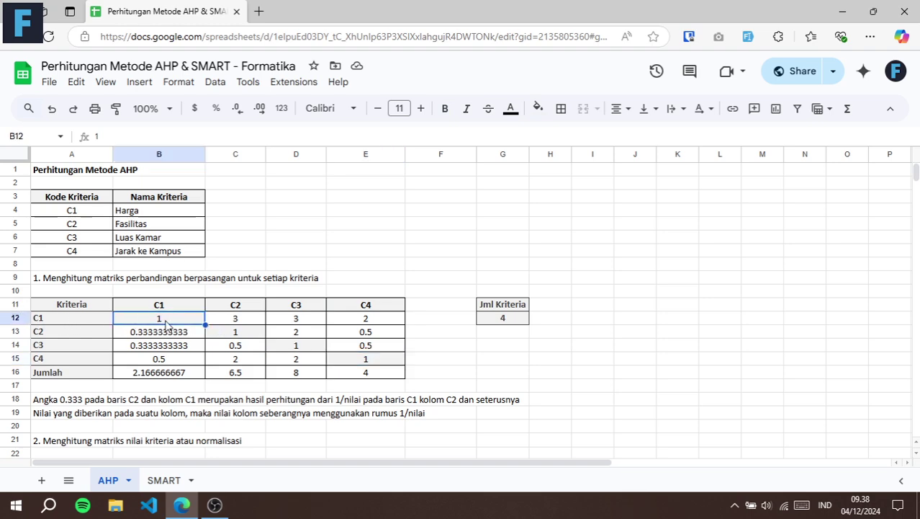
left_click(242, 335)
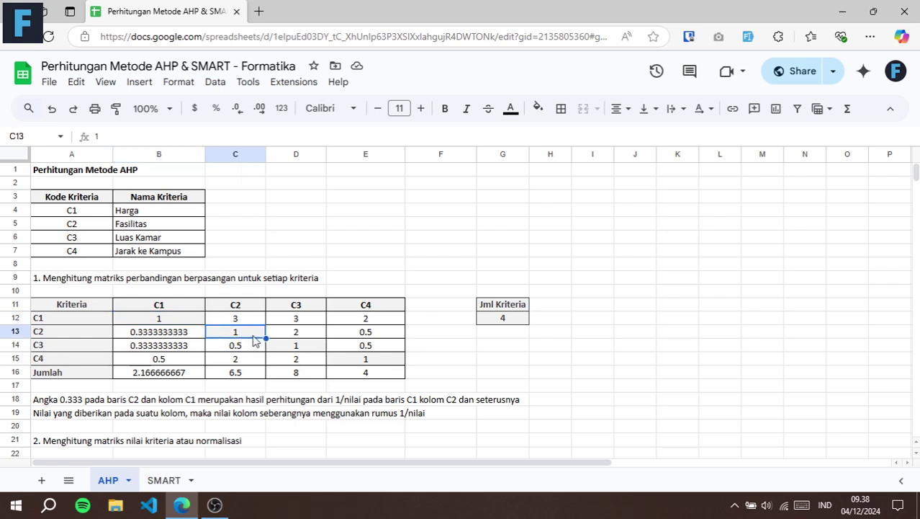
left_click(305, 349)
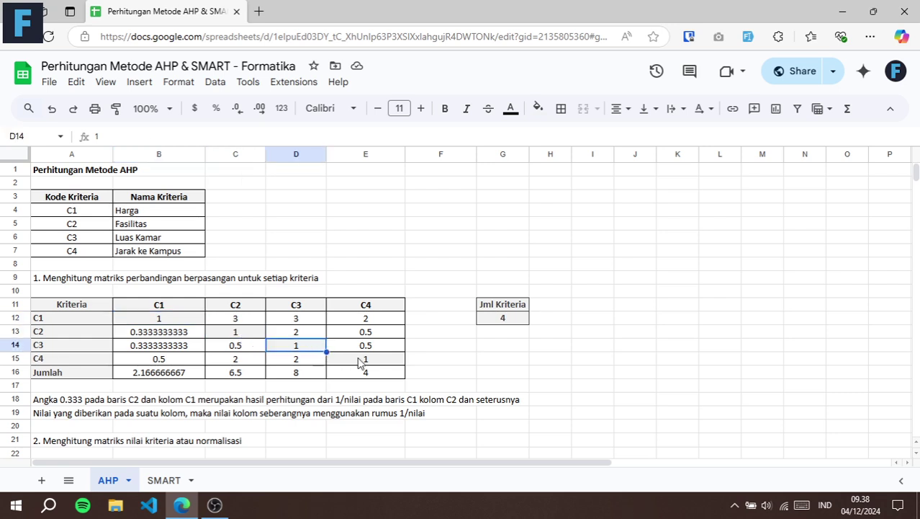
left_click(363, 362)
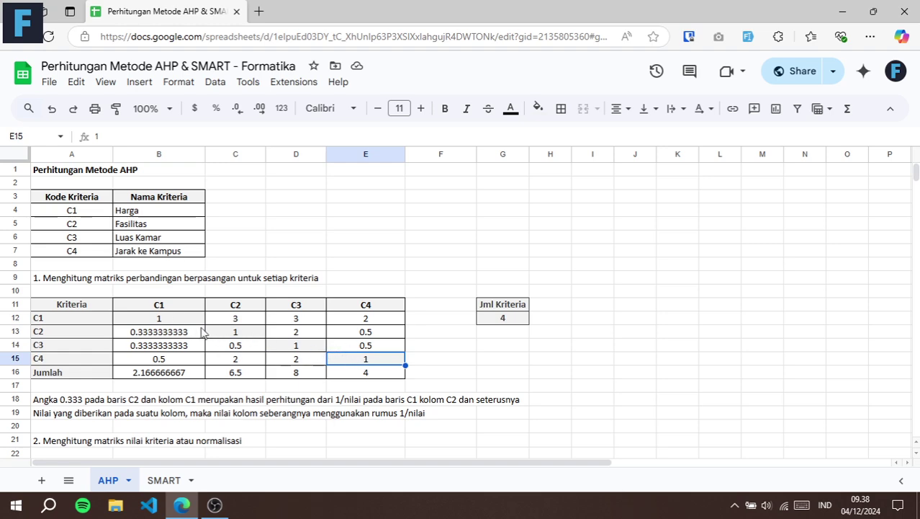
- Examine the comparison value of criterion C1 against C2 in cell C12, relating it to the C1 row label
left_click(252, 323)
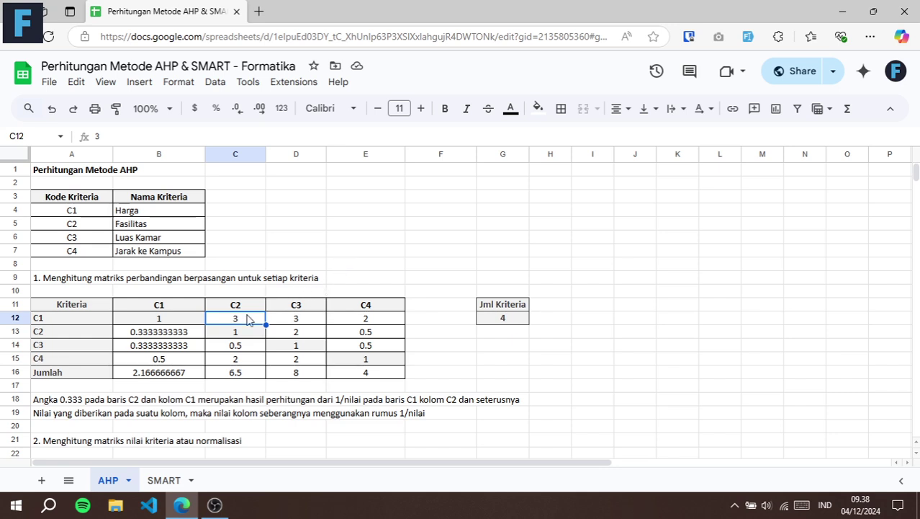
left_click(175, 322)
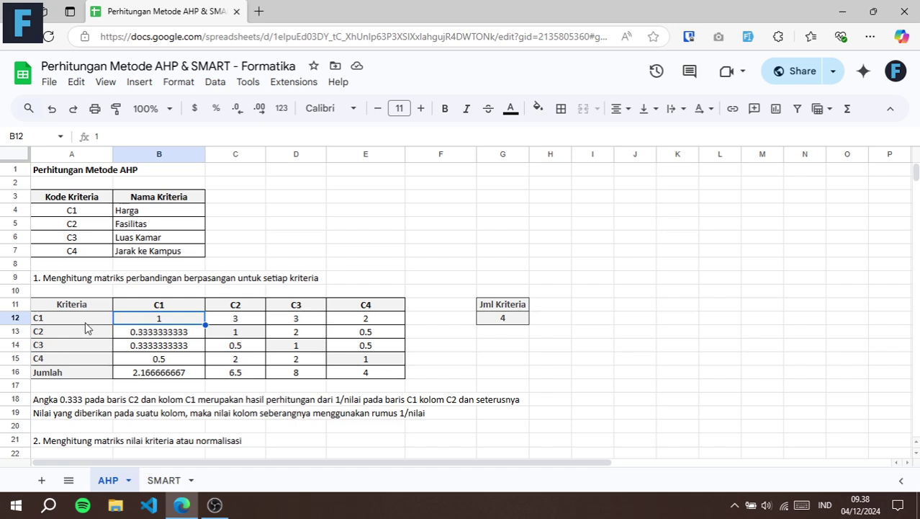
left_click(237, 321)
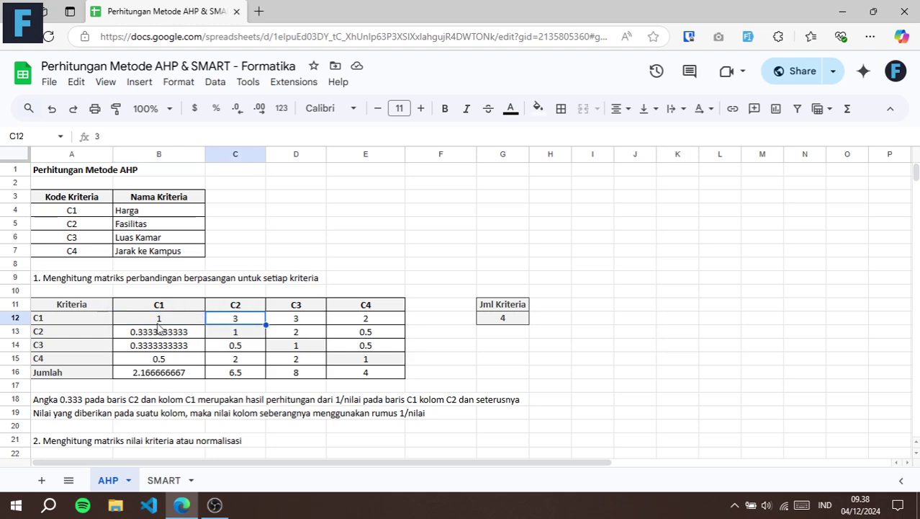
left_click(71, 323)
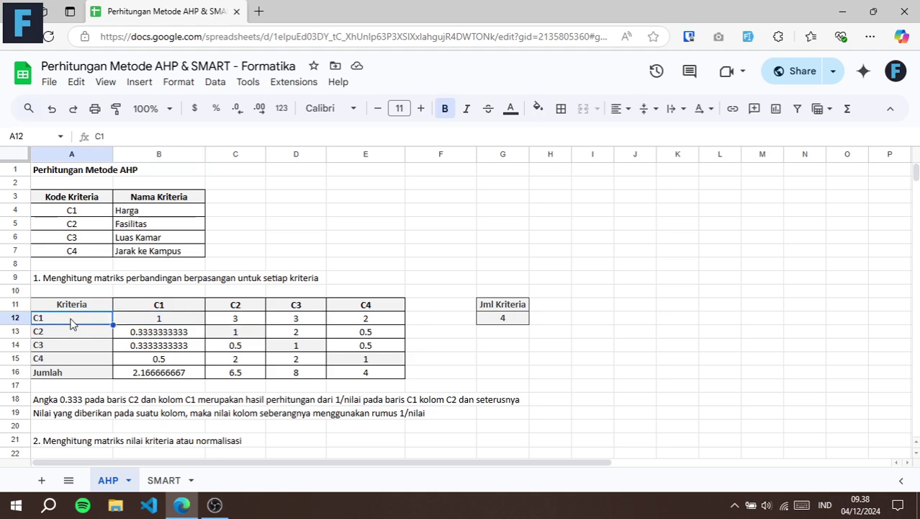
left_click(243, 320)
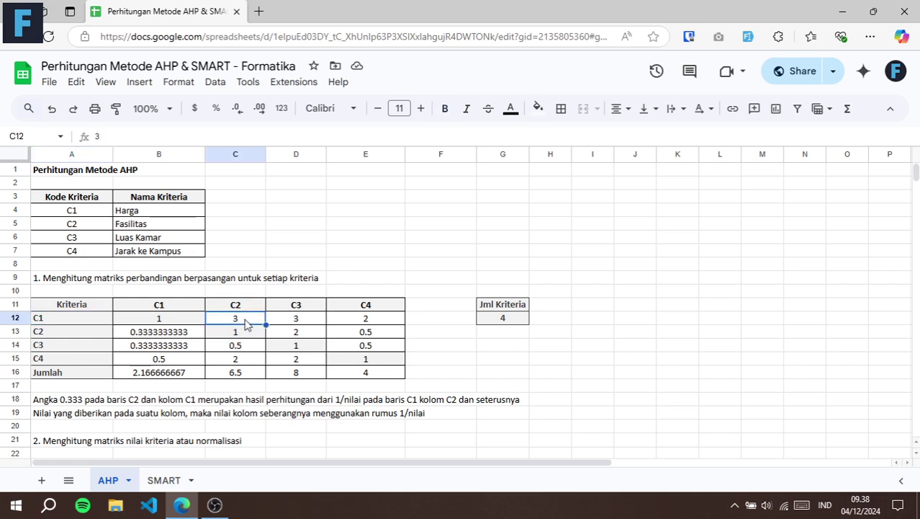
left_click(90, 326)
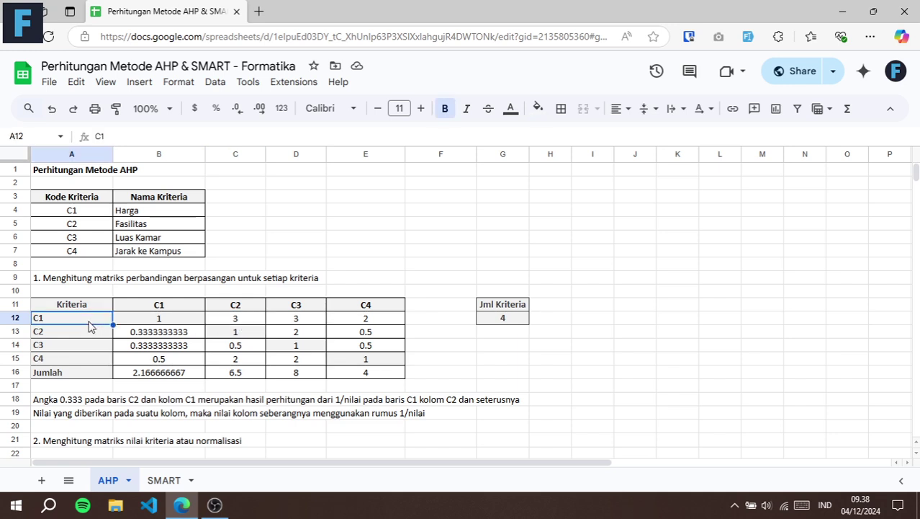
left_click(249, 320)
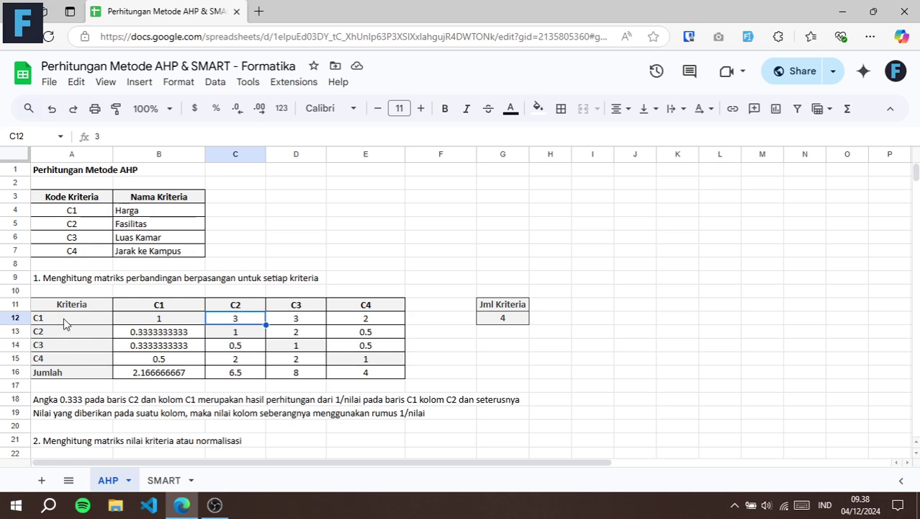
left_click(64, 324)
left_click(236, 324)
- Inspect the reciprocal formulas in B13, B14 and B15 against their source values in row C1 of the comparison matrix
left_click(160, 335)
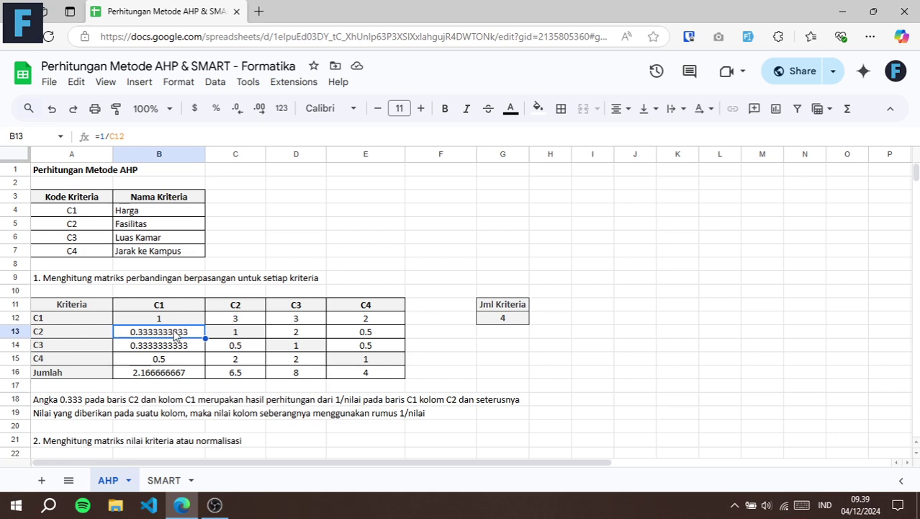
left_click_drag(137, 134, 95, 135)
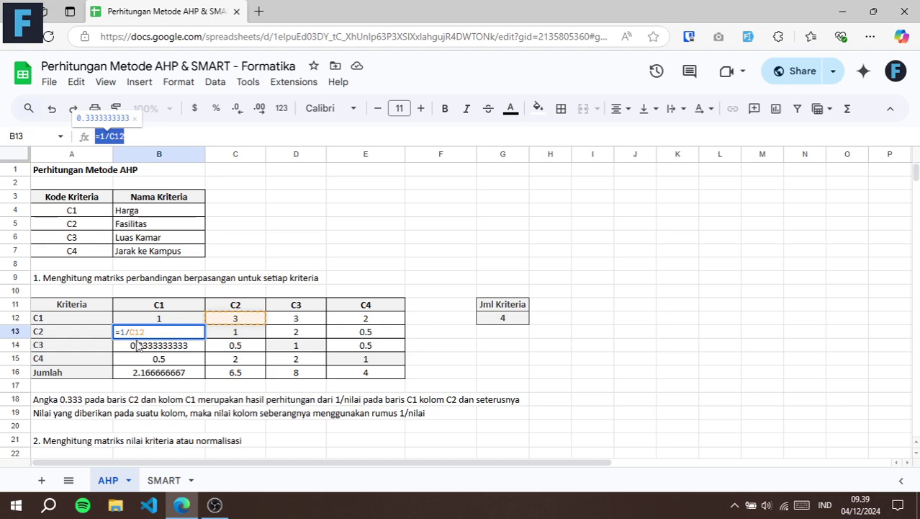
key("Escape")
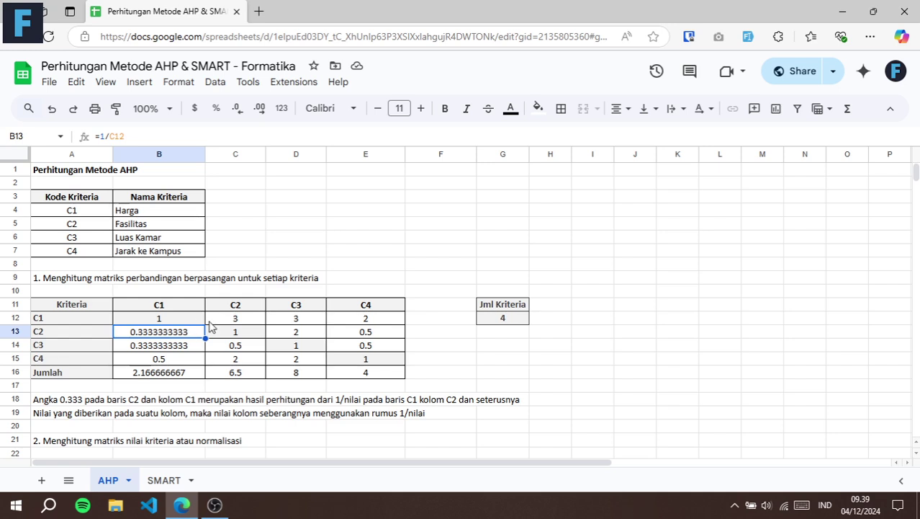
left_click(307, 321)
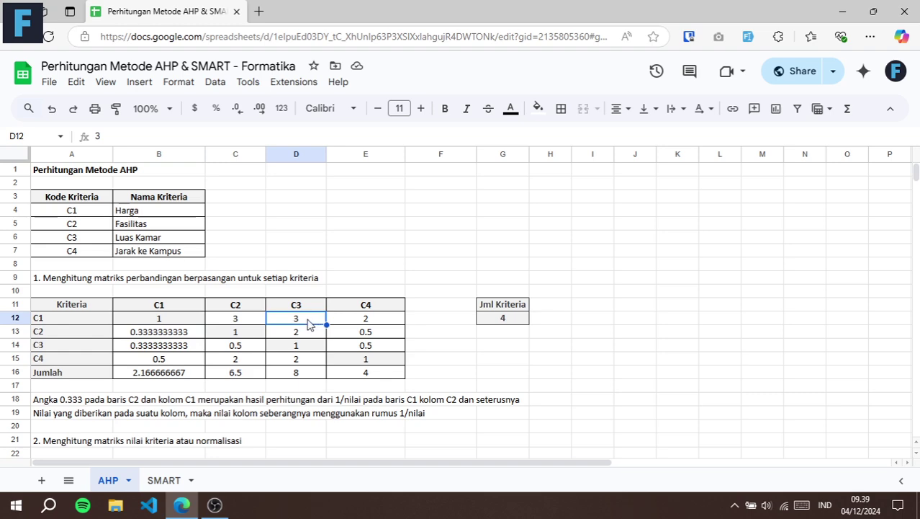
left_click(136, 350)
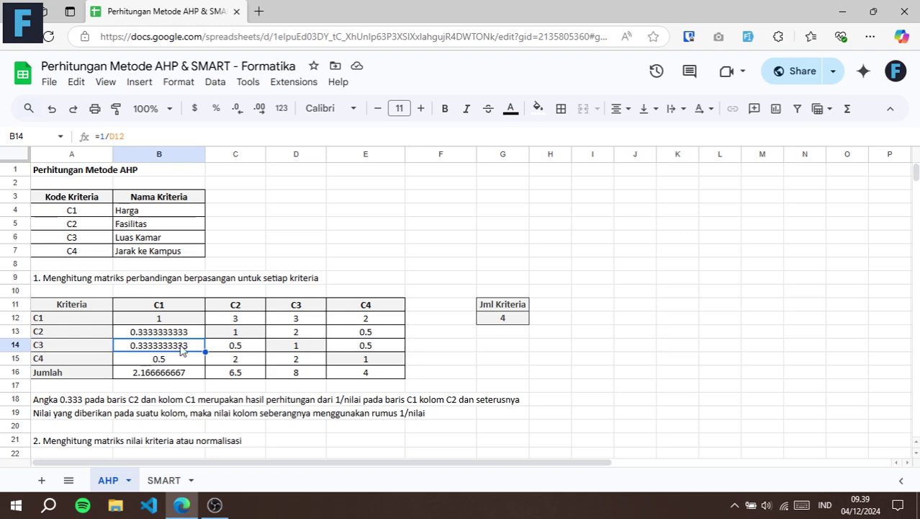
left_click(377, 322)
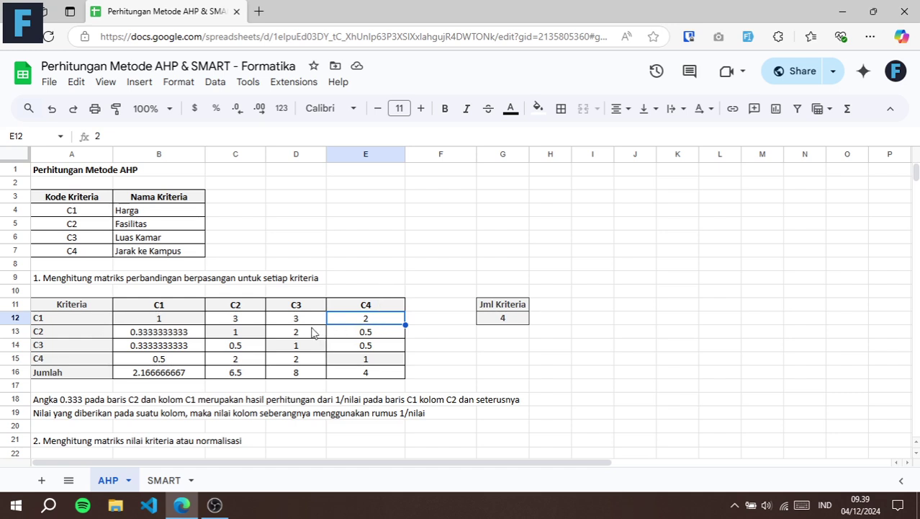
left_click(169, 360)
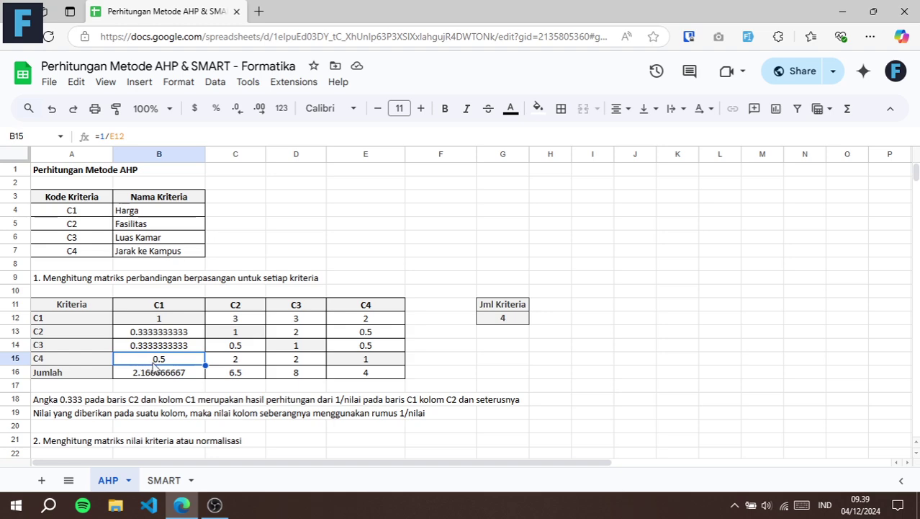
- Inspect the reciprocal formulas in E13 and E14 against their source values in C15 and D15, reviewing the full matrix B12:E15
left_click(236, 362)
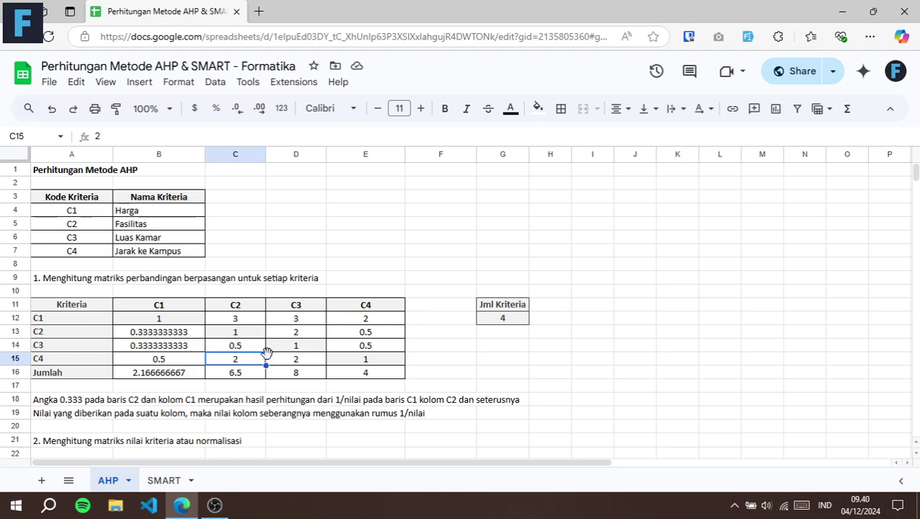
left_click(346, 335)
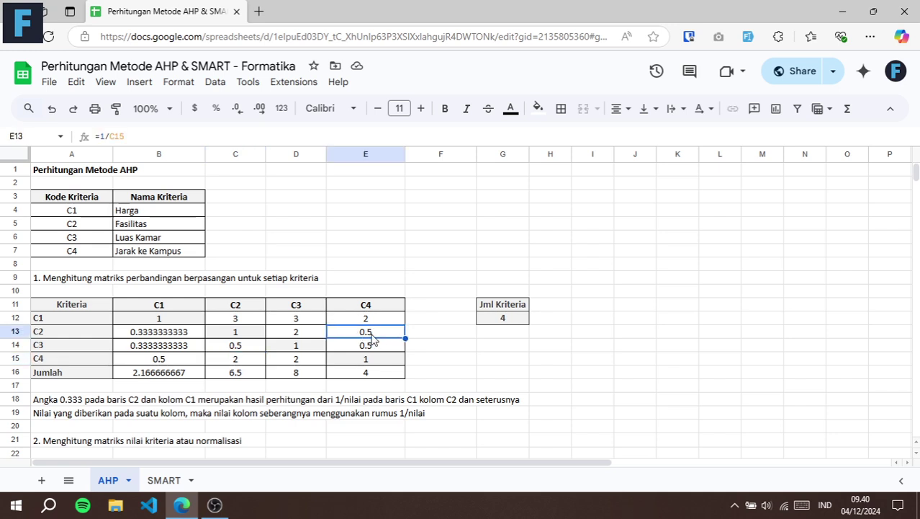
left_click(298, 358)
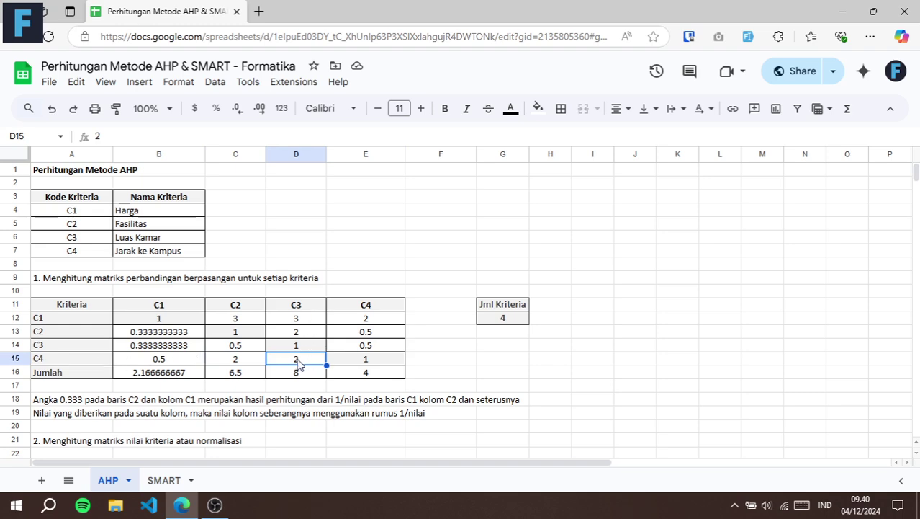
left_click(365, 347)
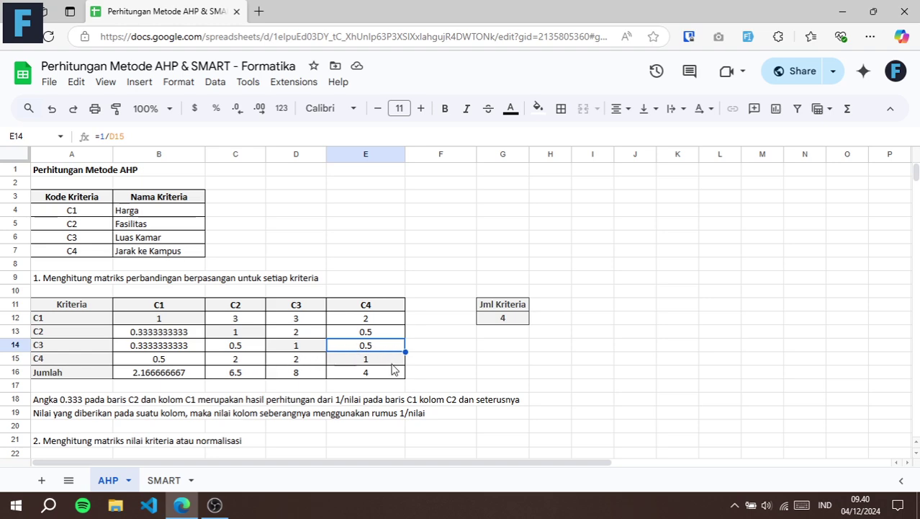
left_click_drag(393, 358, 180, 321)
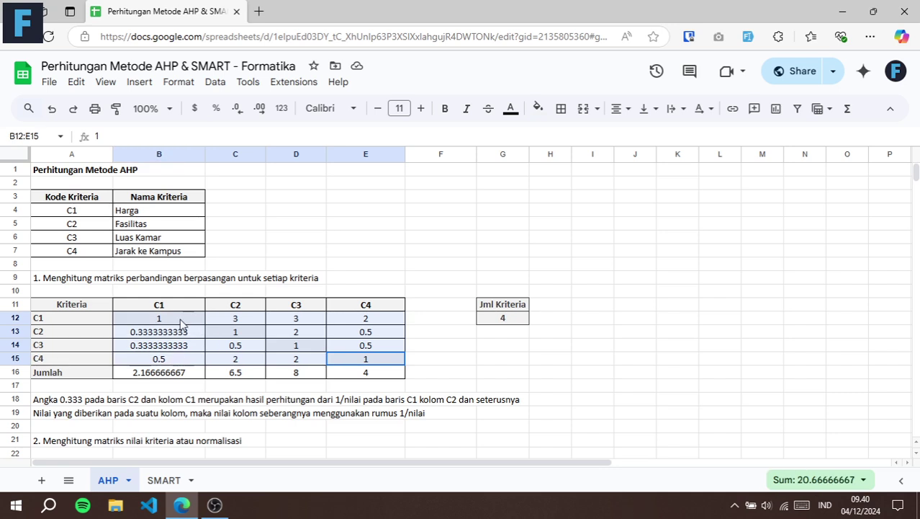
- Inspect the column sum formulas in the Jumlah row, B16:E16, and read the explanatory notes in A18 and A19
left_click(167, 371)
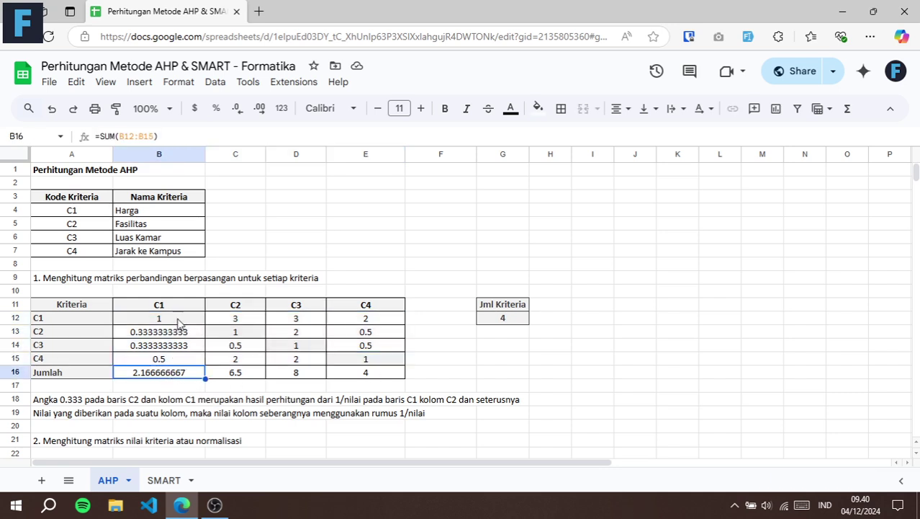
left_click_drag(180, 321, 173, 358)
left_click(172, 372)
left_click(237, 375)
left_click(278, 374)
left_click(377, 376)
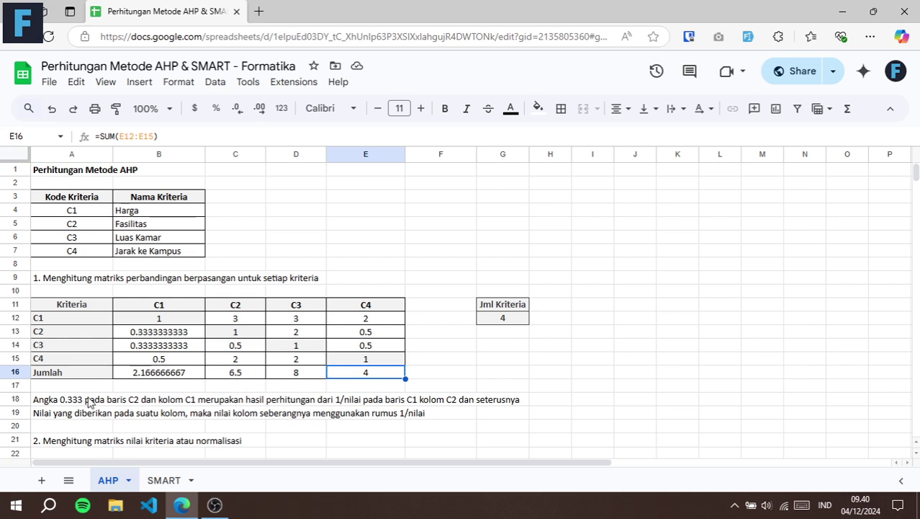
left_click(55, 400)
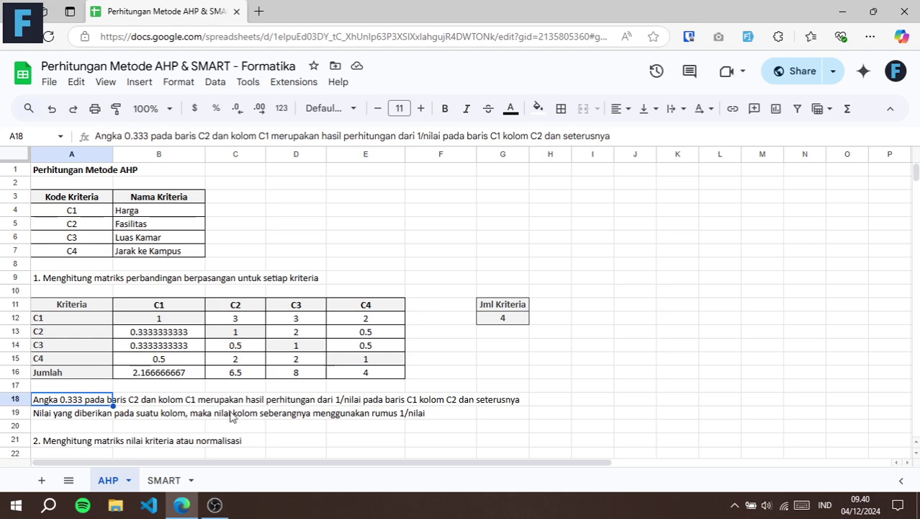
left_click(42, 417)
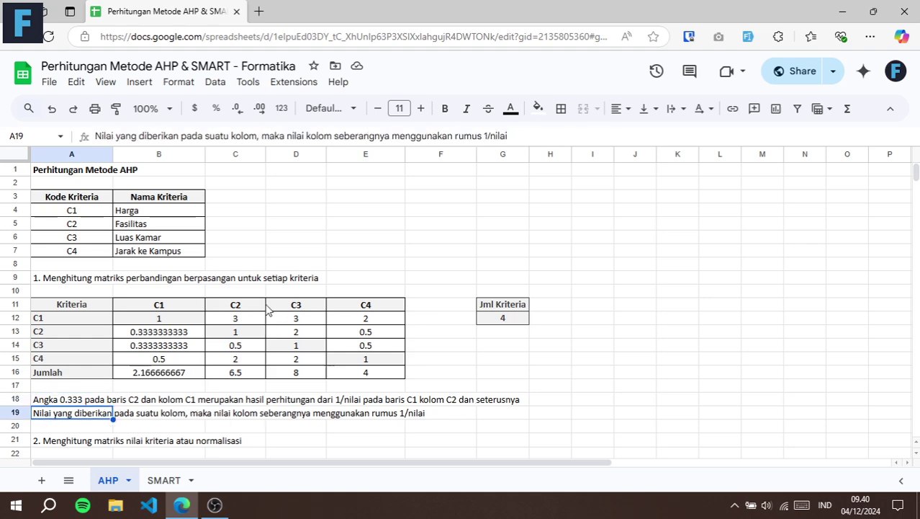
- Inspect the normalisation formula in B24, tracing its references to B12 and the C1 column total in B16
scroll(264, 308, "down", 3)
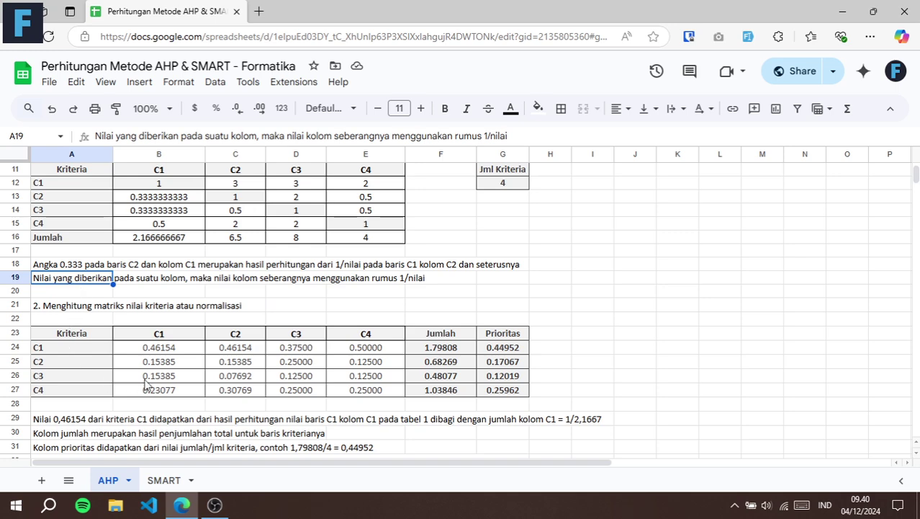
left_click(172, 350)
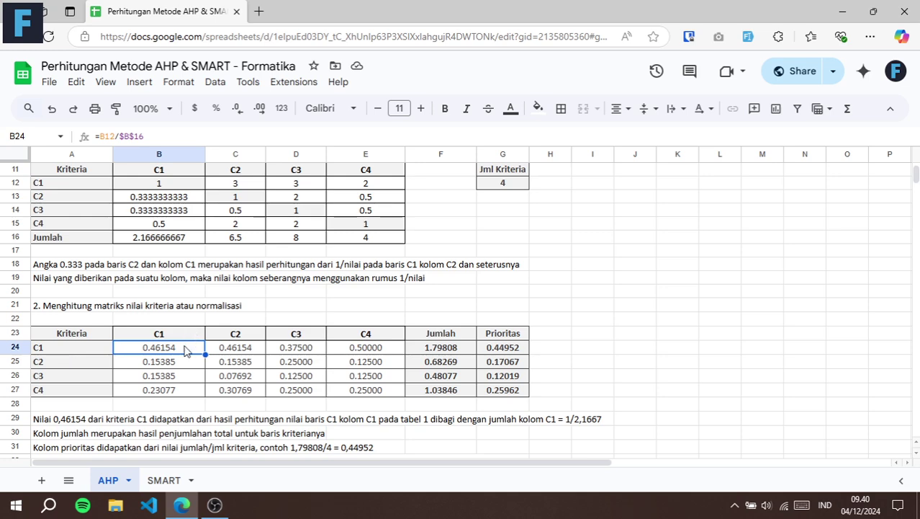
scroll(186, 351, "up", 1)
key("F2")
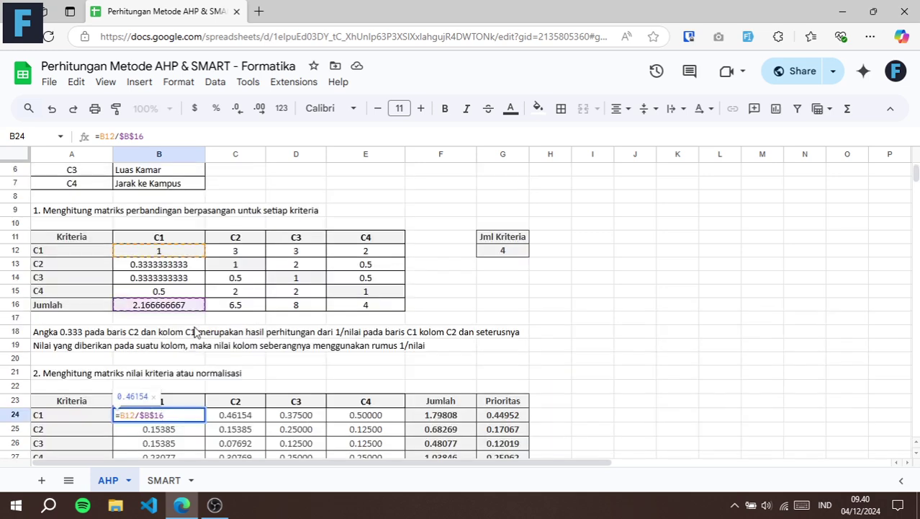
scroll(195, 329, "up", 1)
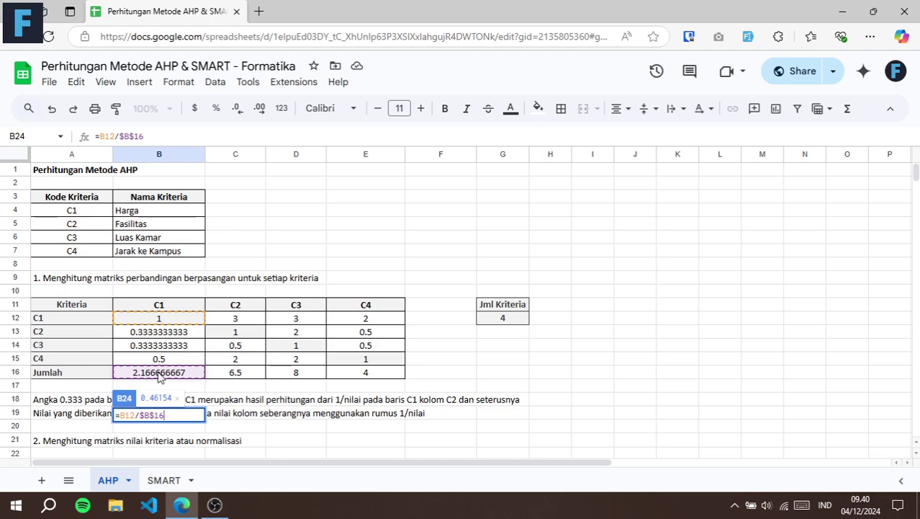
key("Escape")
scroll(162, 378, "down", 3)
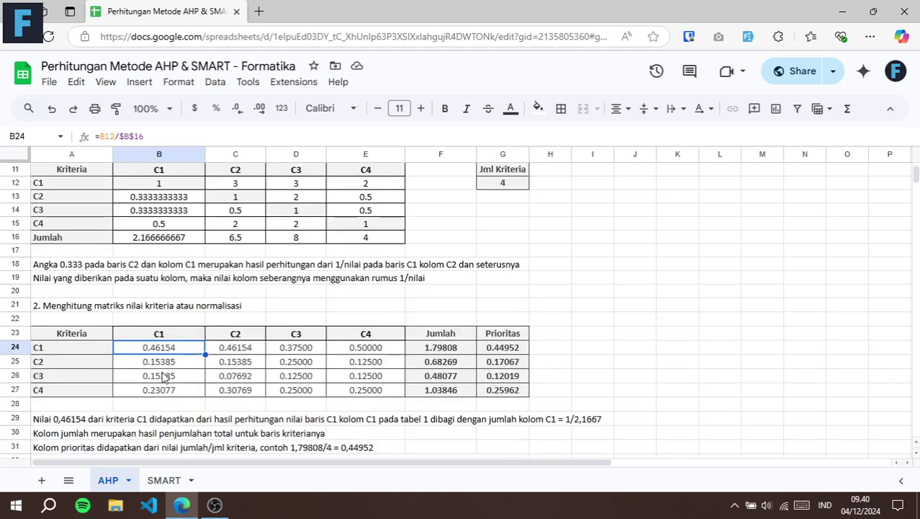
- Inspect the normalisation formulas in B25, B26 and B27, tracing each to its column C1 value and the total in B16
left_click(185, 363)
key("F2")
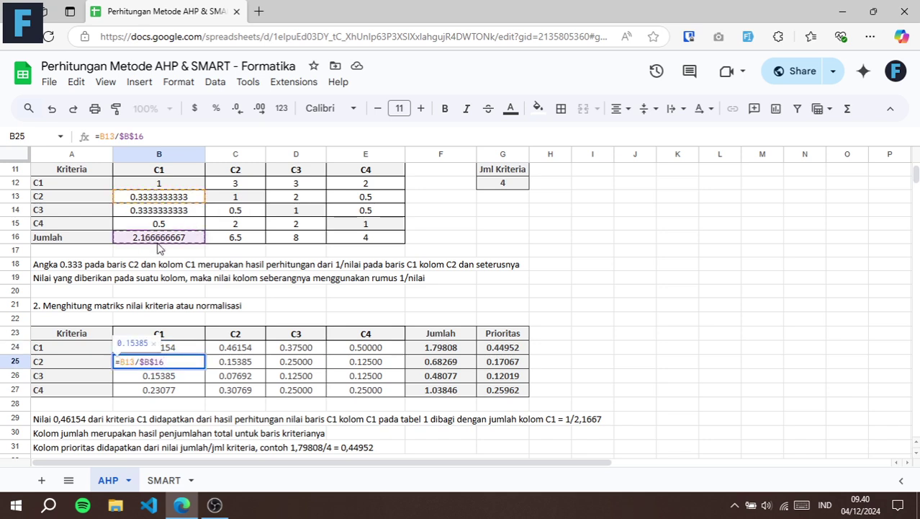
key("Escape")
key("Down")
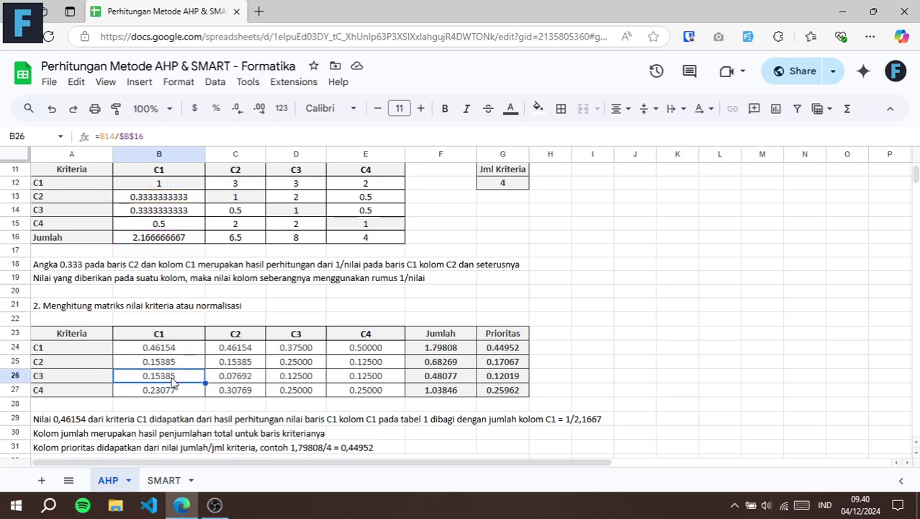
key("Return")
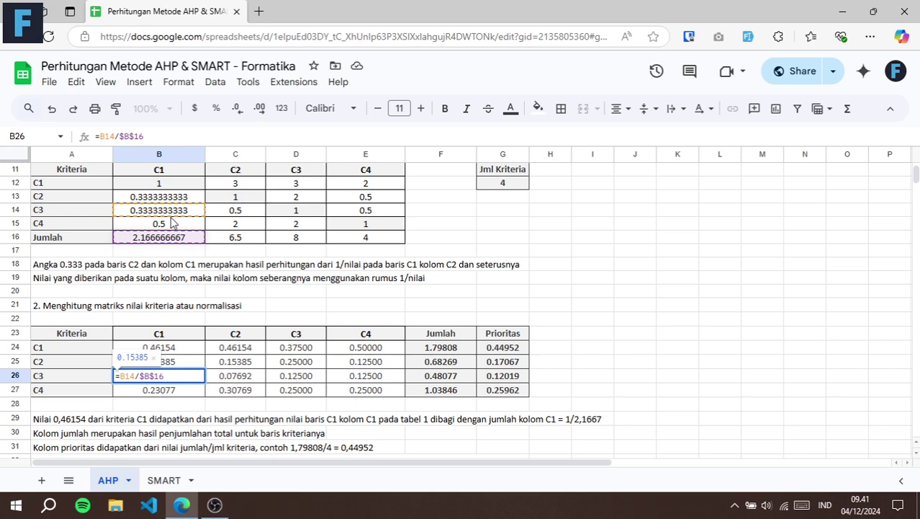
key("Escape")
key("Down")
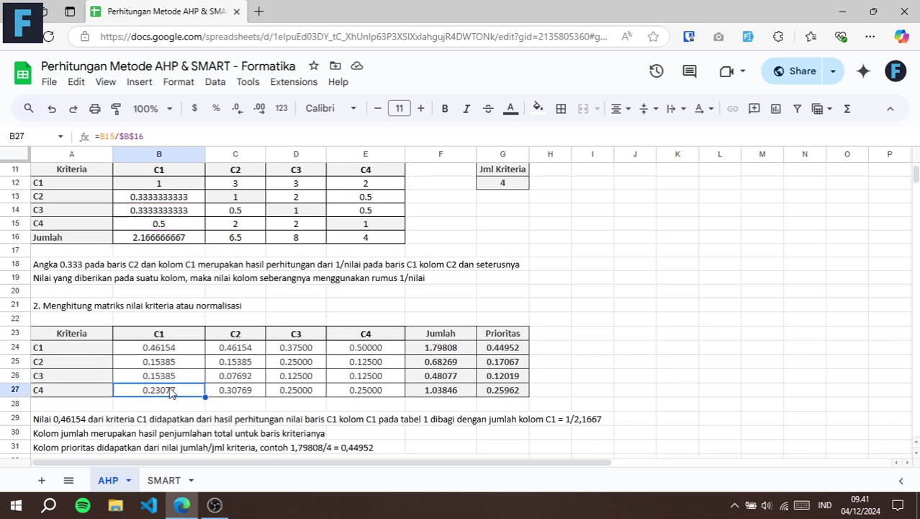
key("Return")
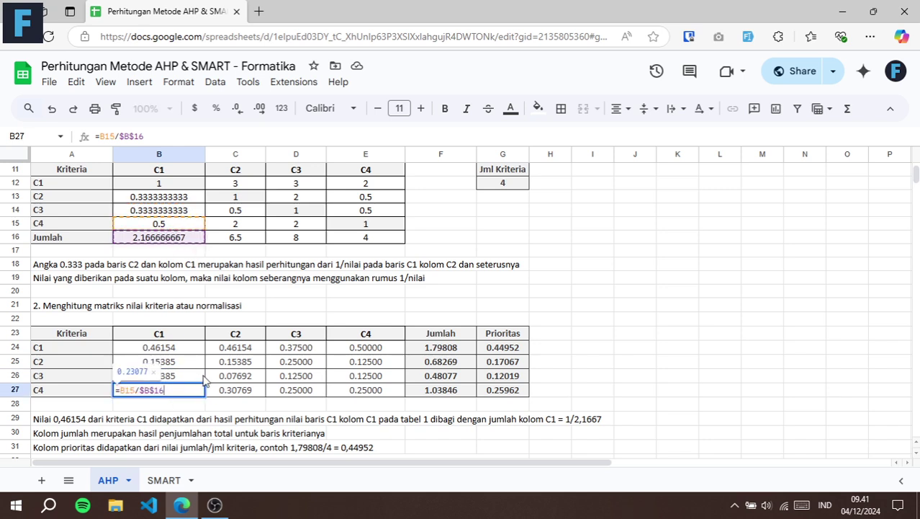
key("Escape")
- Inspect the normalisation formulas in C24, C25, D24 and E24, and review the whole normalised range B24:E27
left_click(245, 351)
key("Return")
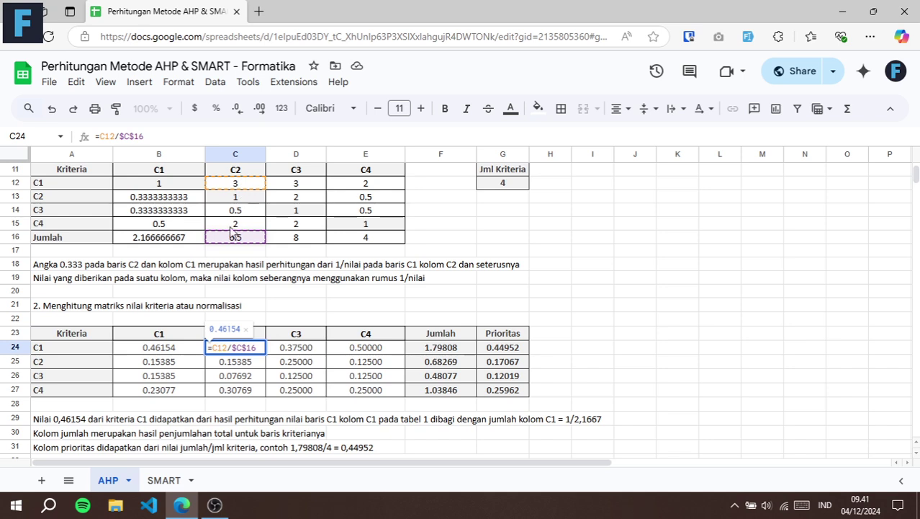
key("Escape")
key("Down")
key("Return")
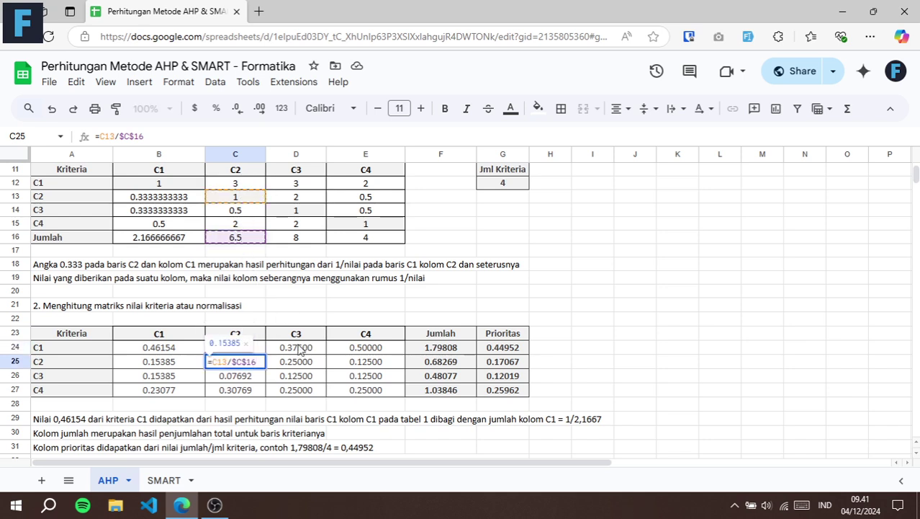
key("Escape")
left_click(303, 348)
left_click(370, 350)
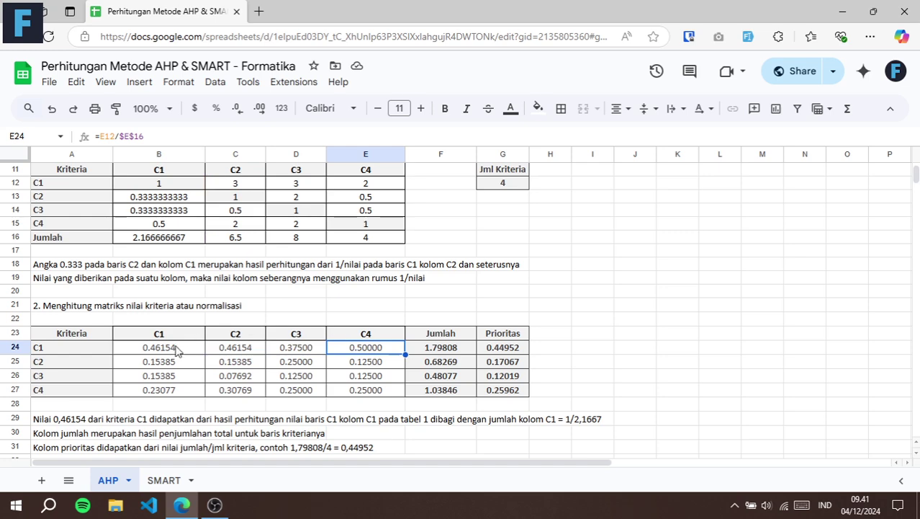
left_click_drag(183, 347, 377, 388)
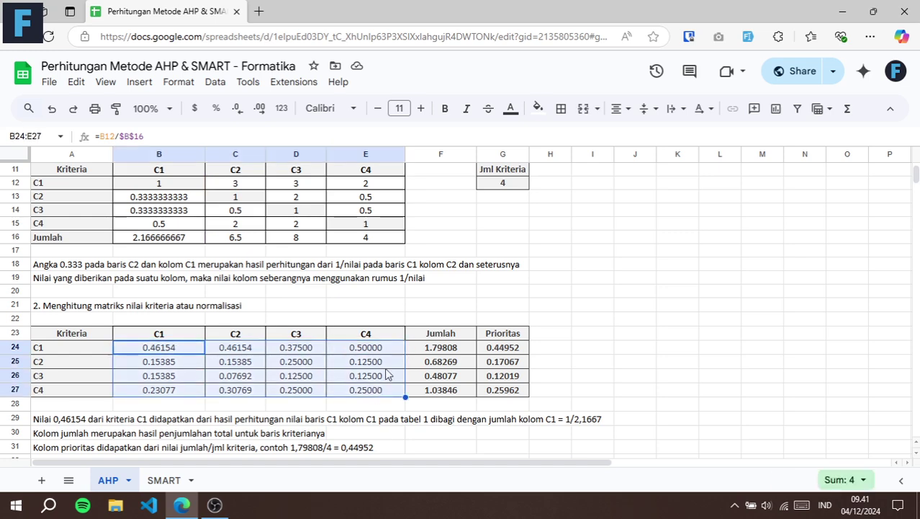
- Inspect the row sum formulas in the normalised matrix's Jumlah cells F24 and F25
left_click(450, 350)
double_click(450, 351)
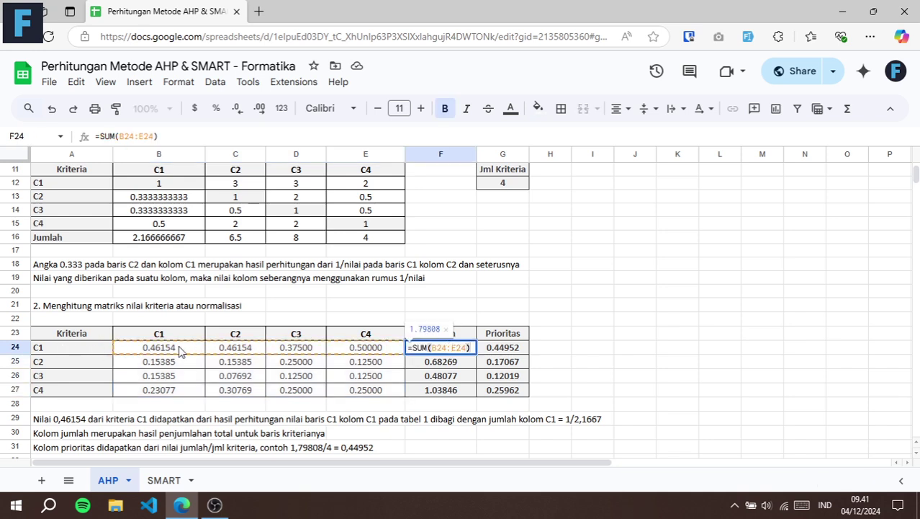
double_click(450, 369)
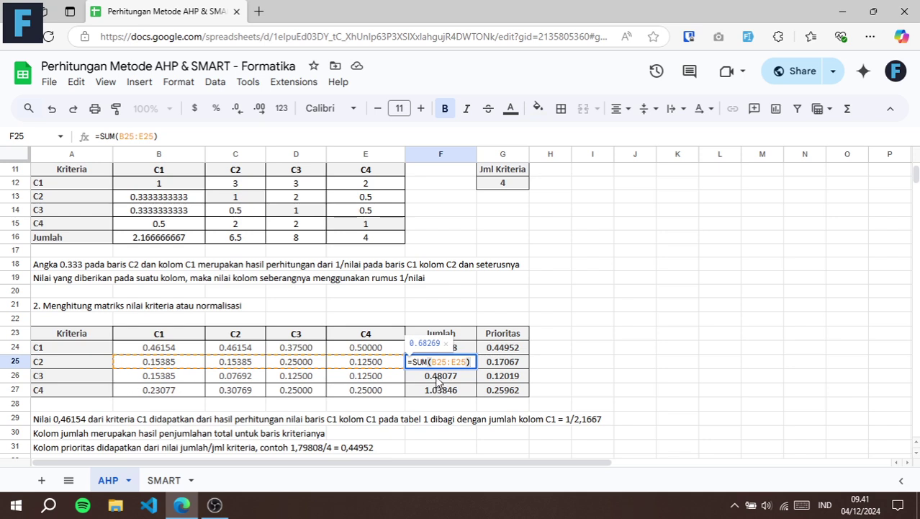
key("Escape")
- Inspect the Prioritas formulas in G24:G27, tracing them to the row sums and the number of criteria in G12
left_click(502, 349)
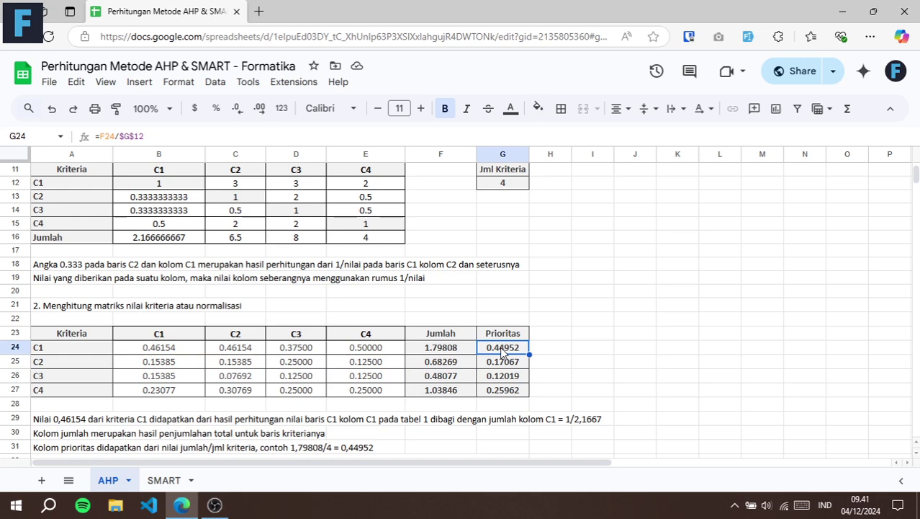
double_click(502, 349)
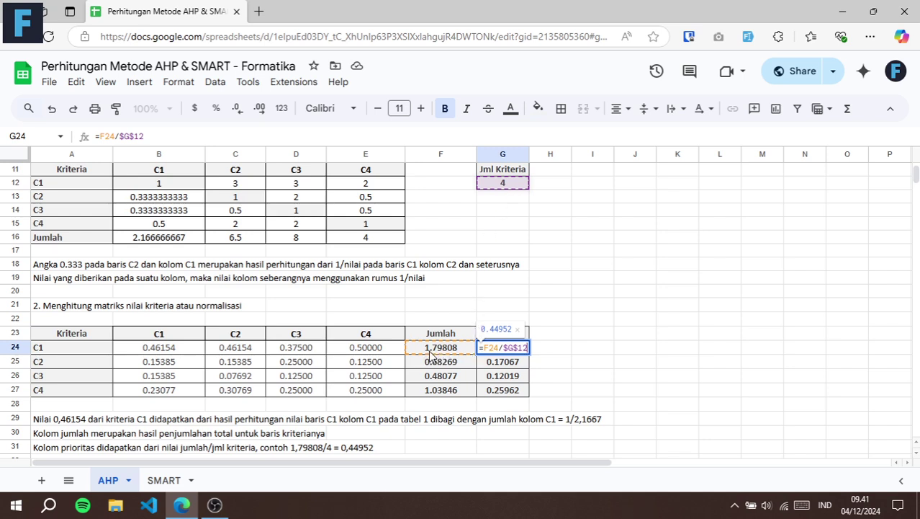
key("Escape")
double_click(507, 367)
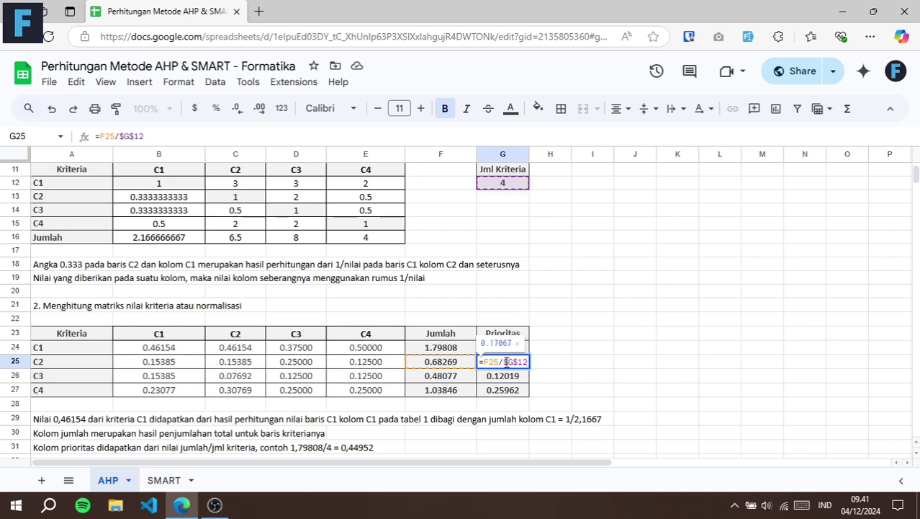
key("Return")
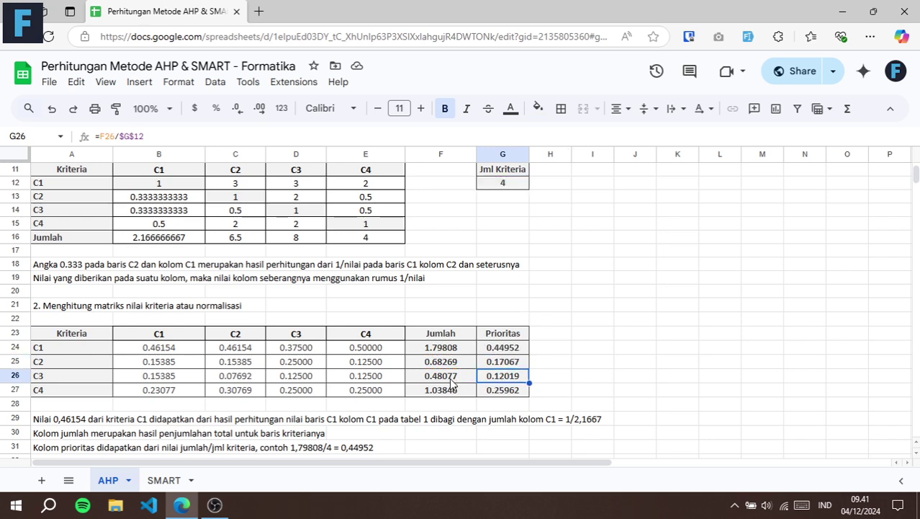
left_click(503, 393)
left_click_drag(514, 353, 520, 389)
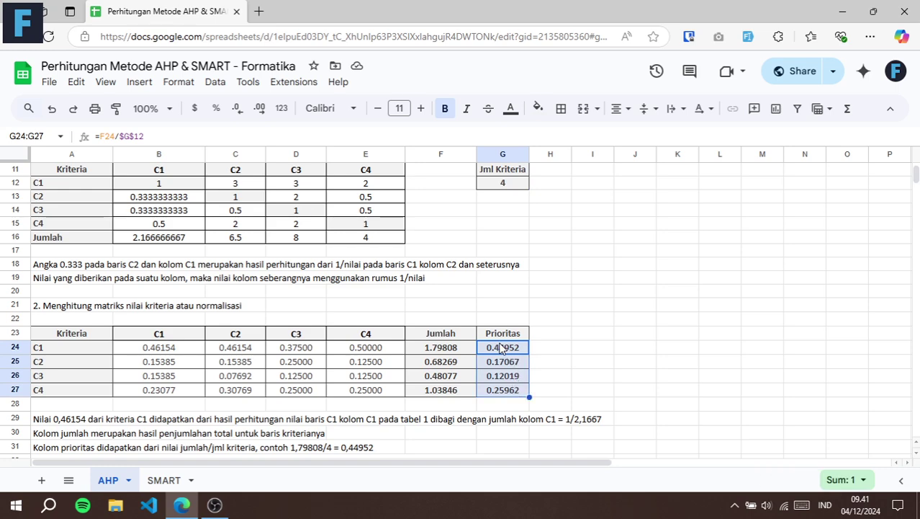
- Inspect the formula in B37 of the row-summation matrix, tracing it to B12 and the C1 priority in G24
scroll(502, 347, "down", 2)
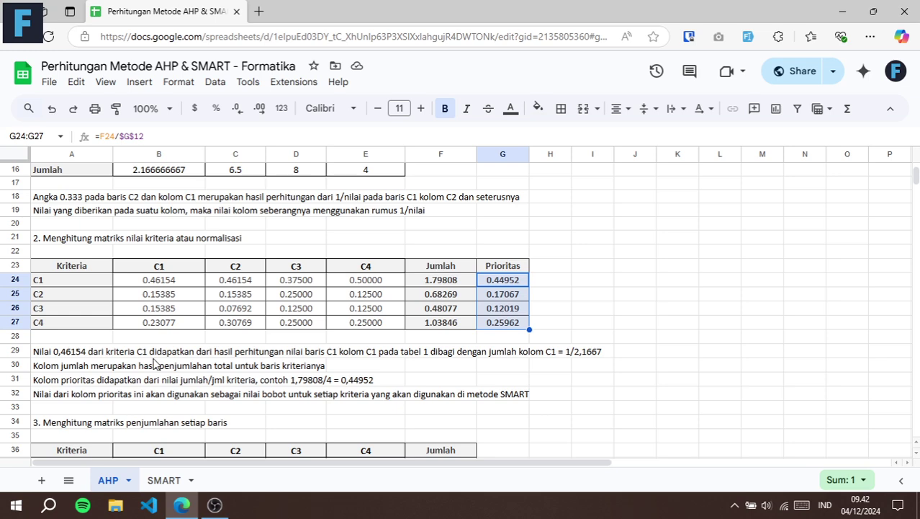
scroll(153, 364, "down", 4)
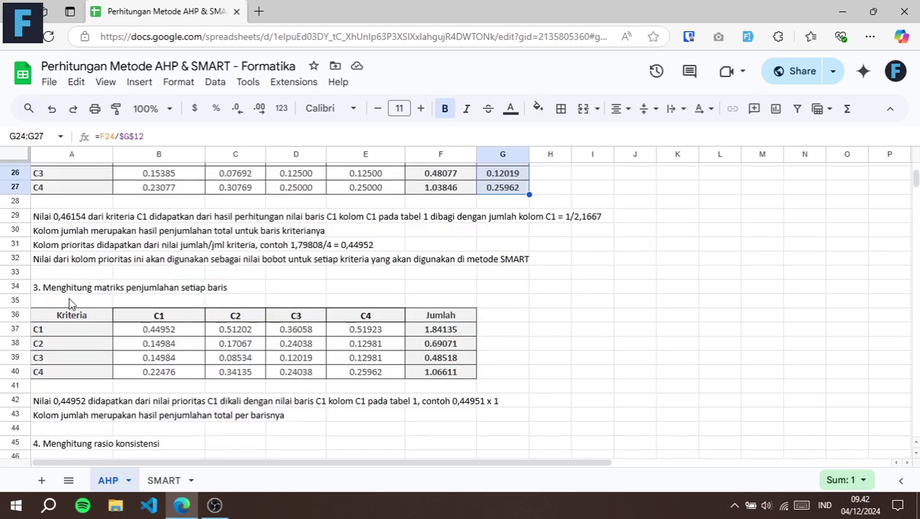
left_click(34, 288)
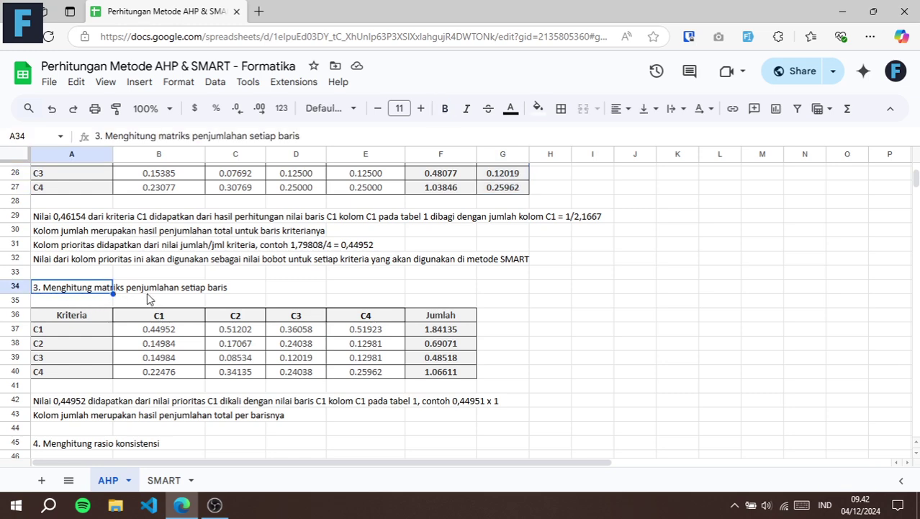
left_click(177, 330)
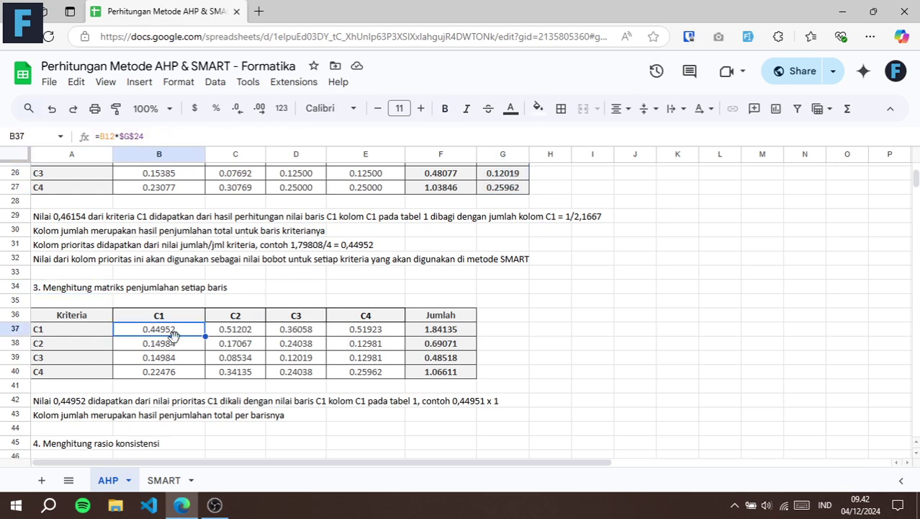
double_click(177, 333)
scroll(350, 306, "up", 2)
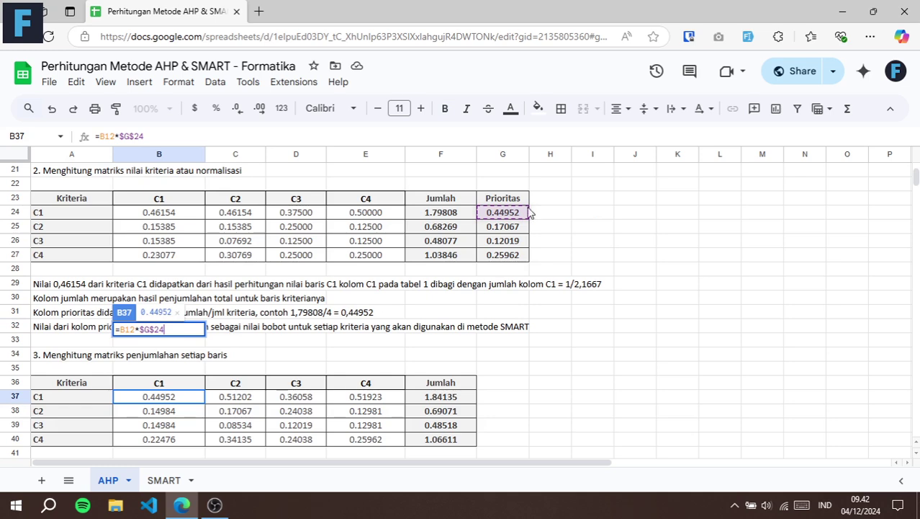
scroll(513, 215, "up", 4)
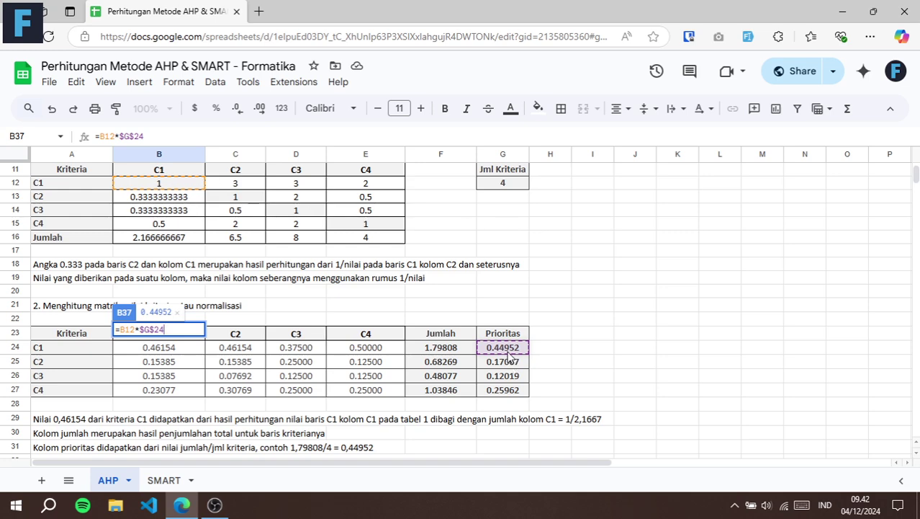
scroll(226, 367, "down", 4)
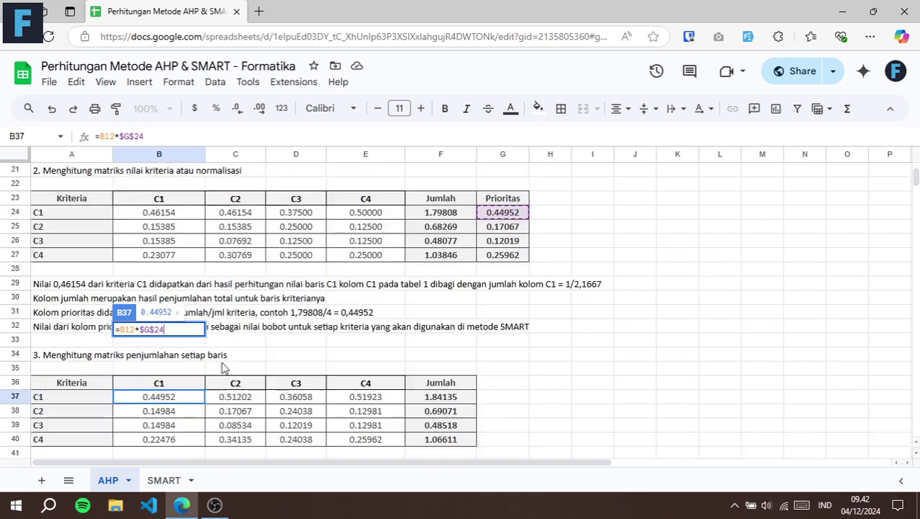
key("Return")
- Inspect the formula in B38, tracing it to B13 in the pairwise matrix and the C1 priority in G24
double_click(175, 414)
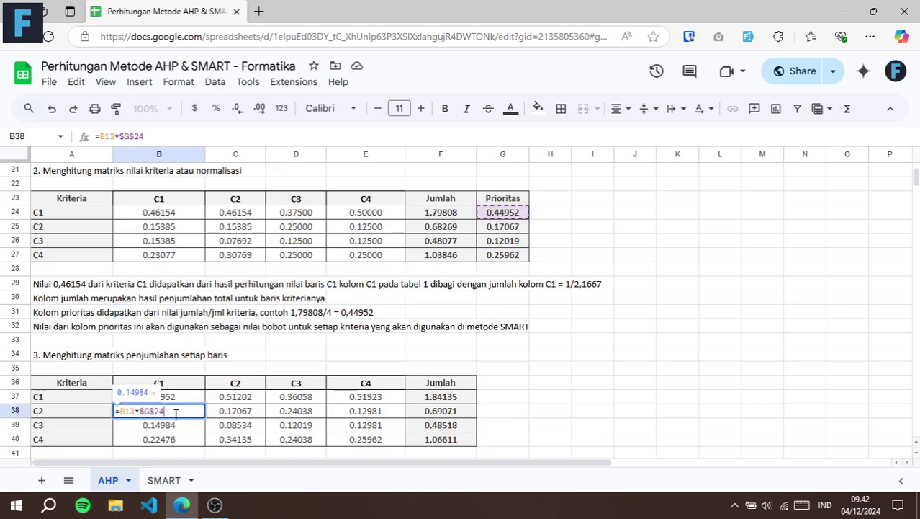
scroll(182, 317, "up", 4)
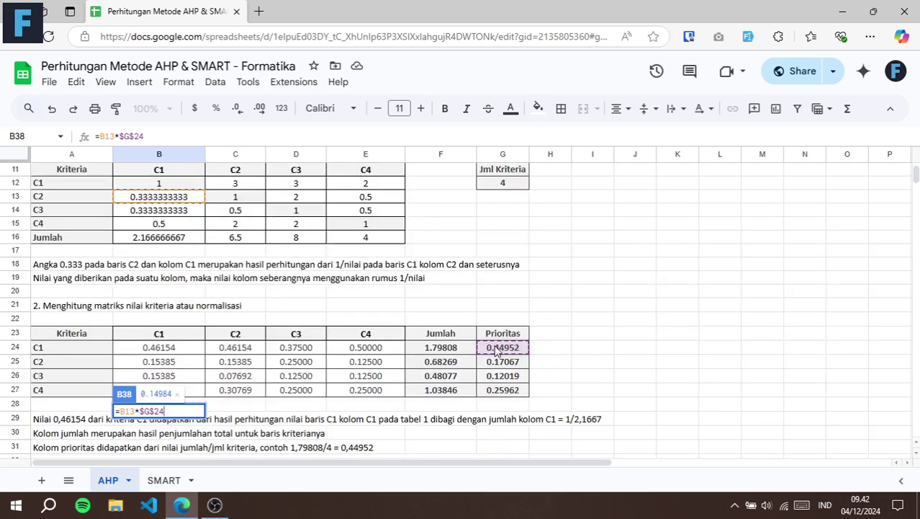
key("Return")
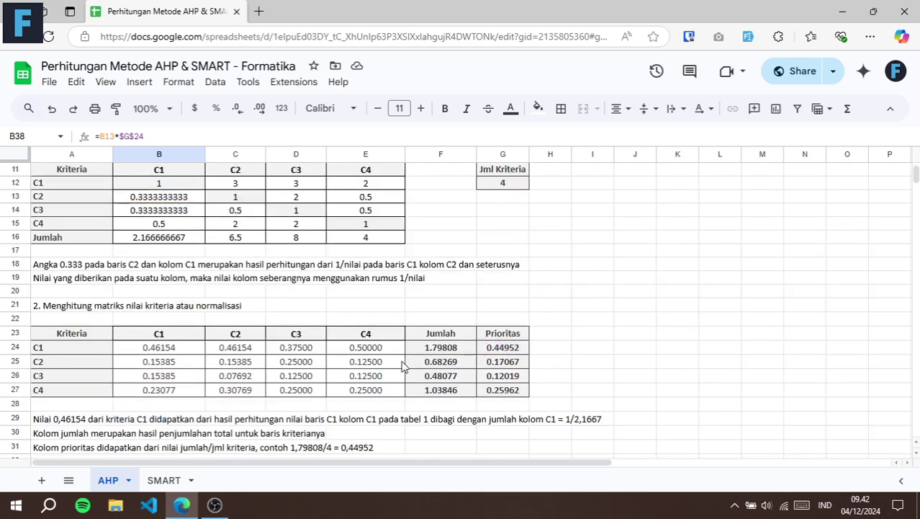
- Compare the row-summation range B37:B40 with its sources, the pairwise column B12:B15 and the C1 priority in G24
left_click(179, 330)
left_click_drag(178, 330, 173, 371)
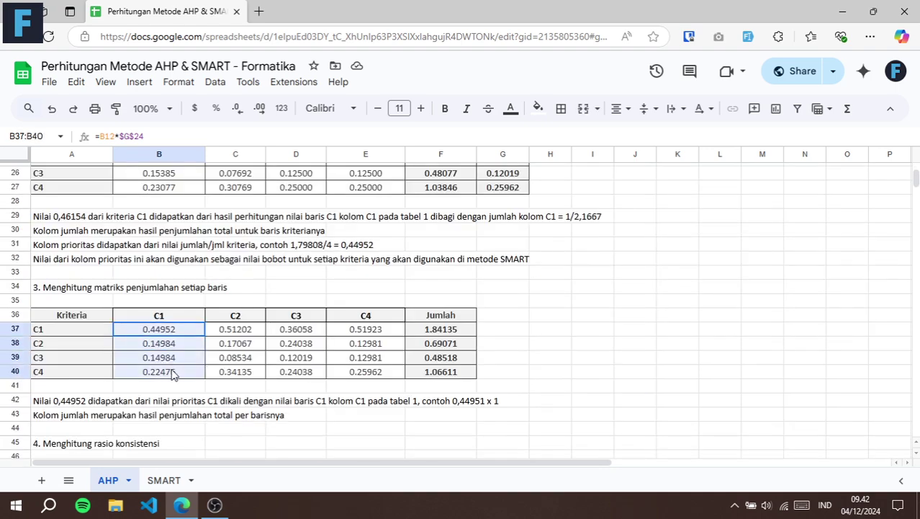
scroll(193, 353, "up", 2)
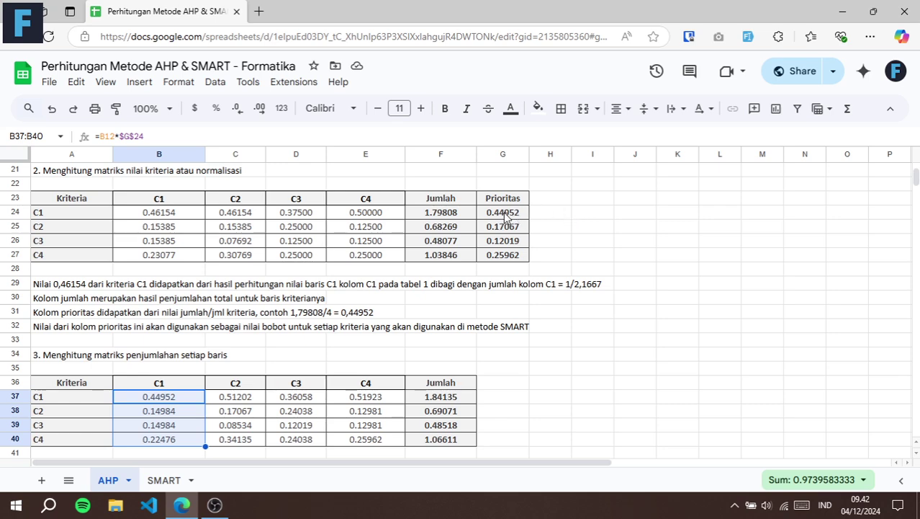
scroll(502, 214, "up", 5)
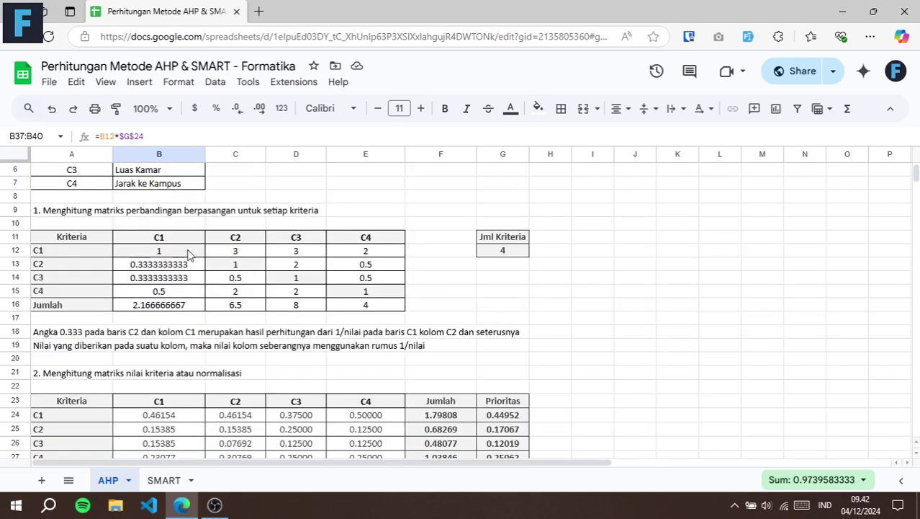
left_click_drag(177, 252, 165, 297)
scroll(240, 297, "down", 2)
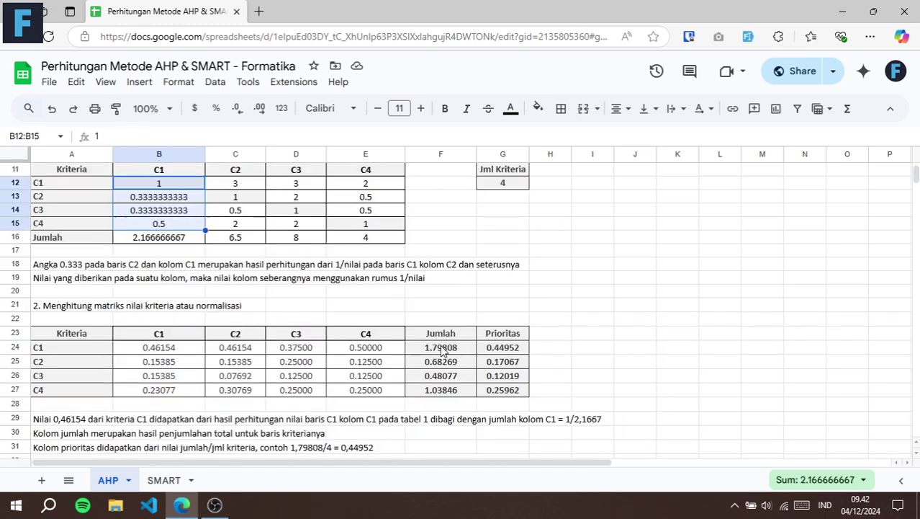
left_click(503, 348)
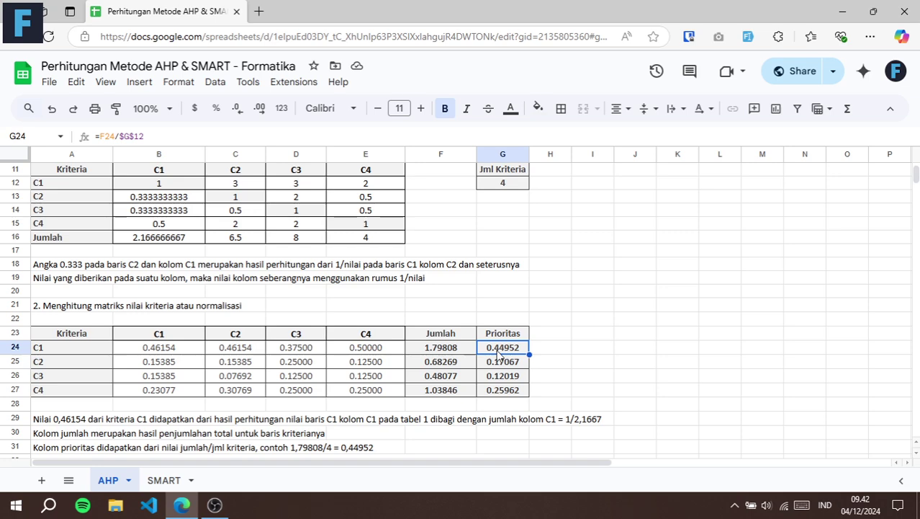
- Compare the row-summation range C37:C40 with its sources, the pairwise column C12:C15 and the C2 priority in G25
scroll(208, 378, "down", 3)
left_click_drag(248, 401, 247, 437)
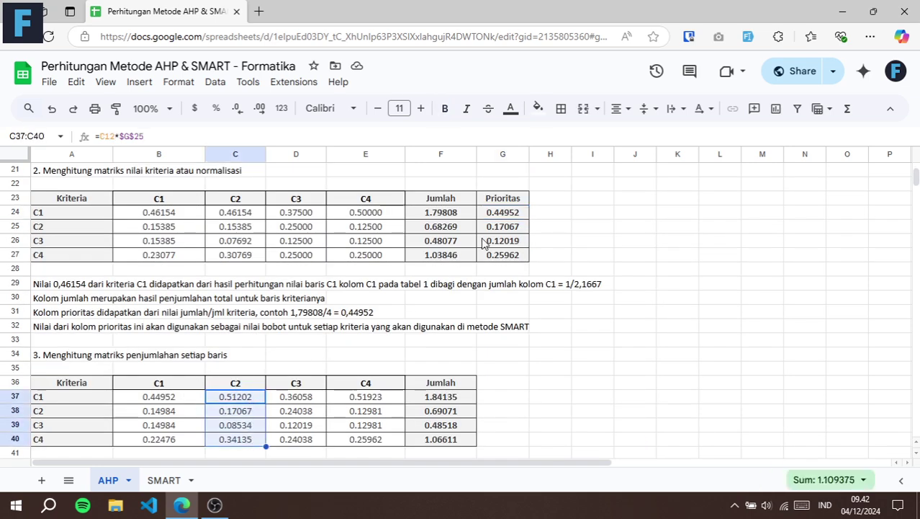
left_click(507, 229)
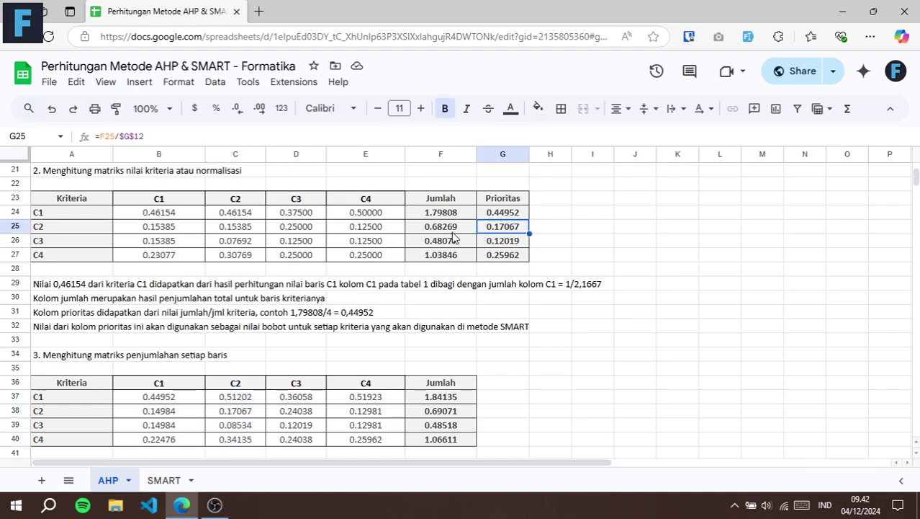
scroll(304, 264, "up", 5)
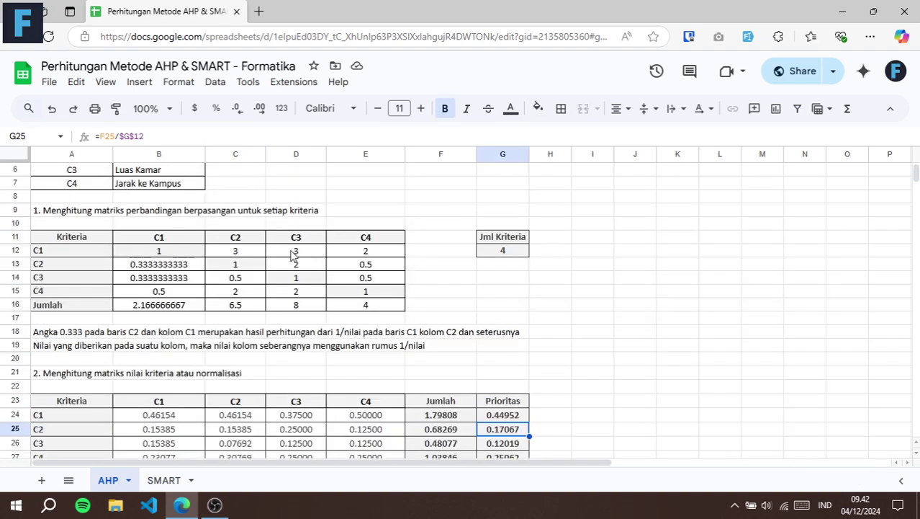
left_click_drag(249, 256, 238, 291)
scroll(238, 295, "down", 3)
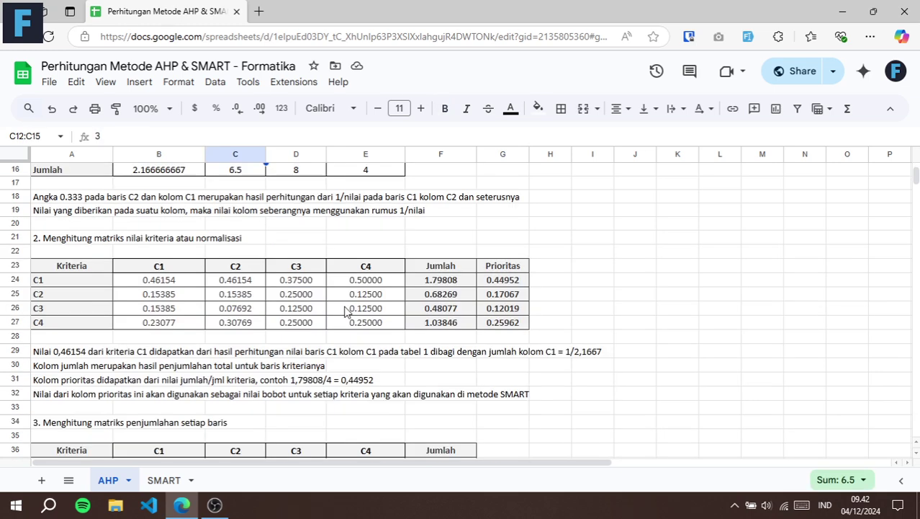
left_click(506, 298)
scroll(364, 313, "down", 3)
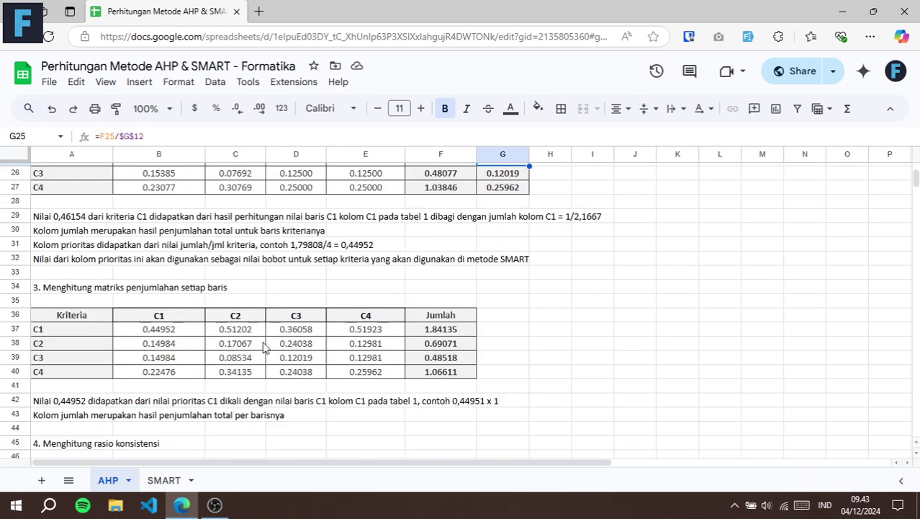
- Inspect the formula in C37, tracing it to C12 in the pairwise matrix and the C2 priority in G25
left_click_drag(252, 332, 251, 373)
double_click(255, 331)
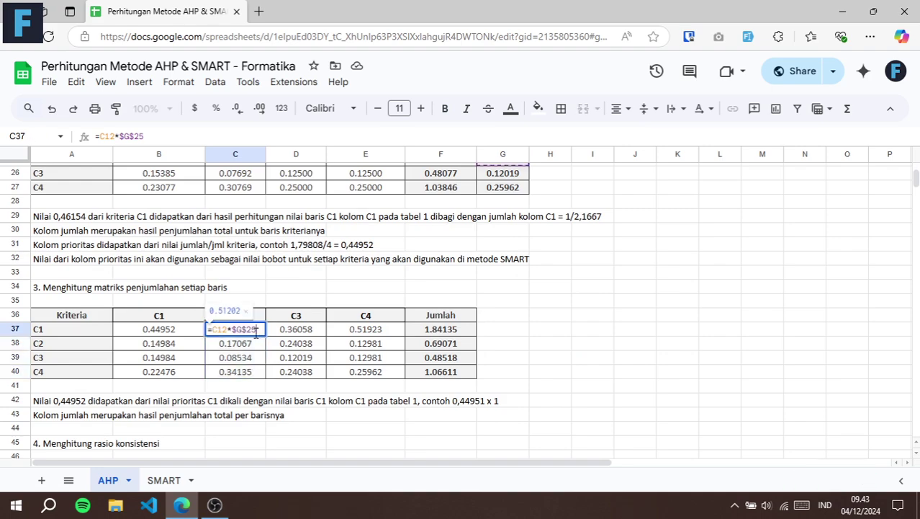
scroll(278, 281, "up", 6)
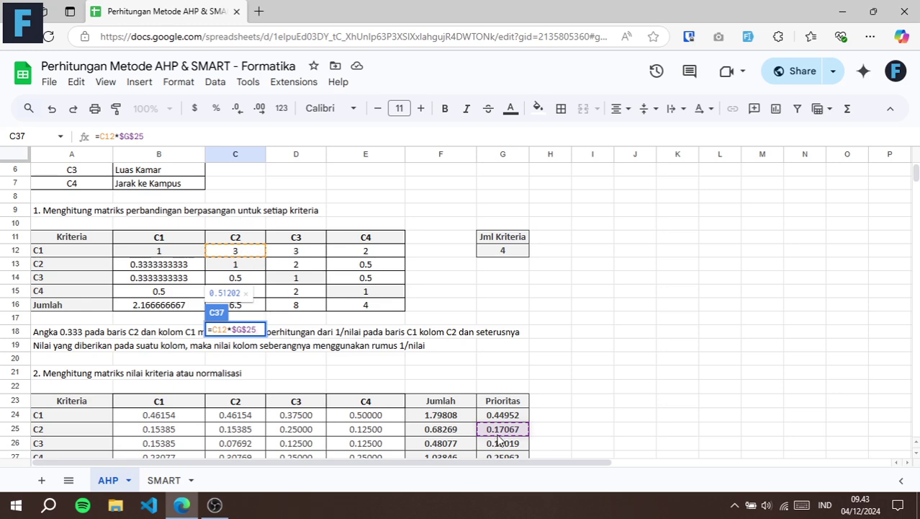
key("Escape")
scroll(331, 360, "down", 5)
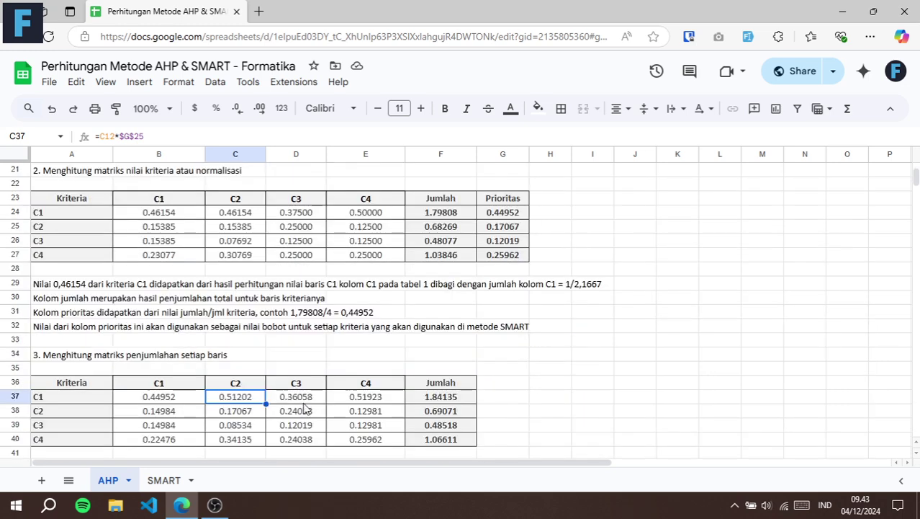
- Inspect the formula in D37, tracing it to D12 in the pairwise matrix and the C3 priority in G26
double_click(304, 398)
scroll(339, 349, "up", 3)
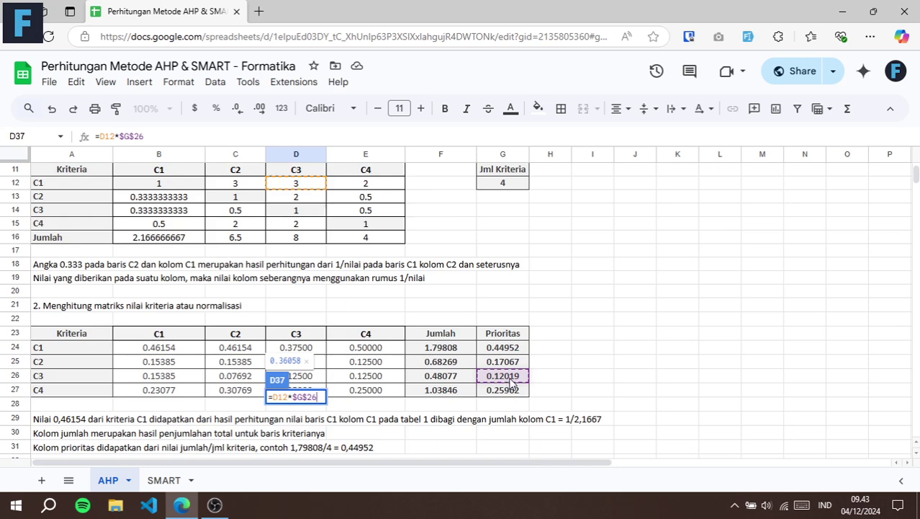
key("Escape")
scroll(367, 402, "down", 4)
- Inspect the formula in E37, tracing it to E12 in the pairwise matrix and the C4 priority in G27
left_click(371, 398)
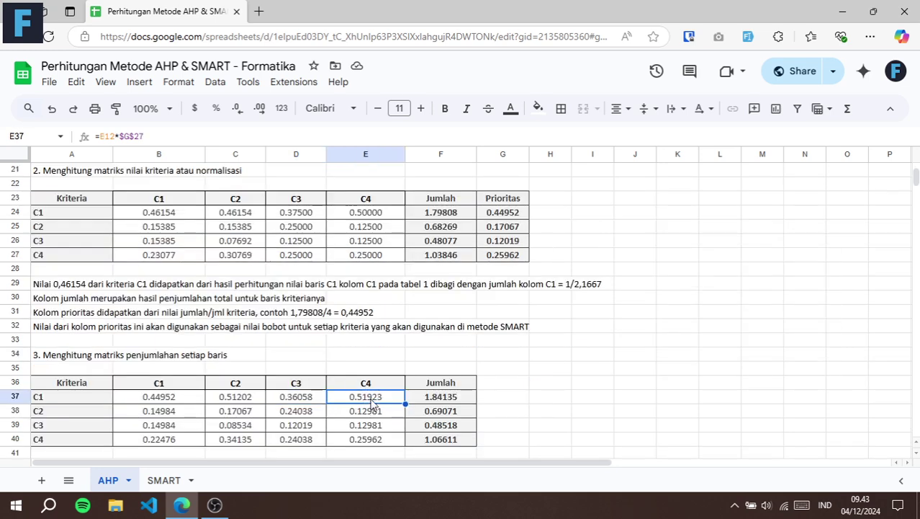
double_click(371, 398)
scroll(438, 302, "up", 3)
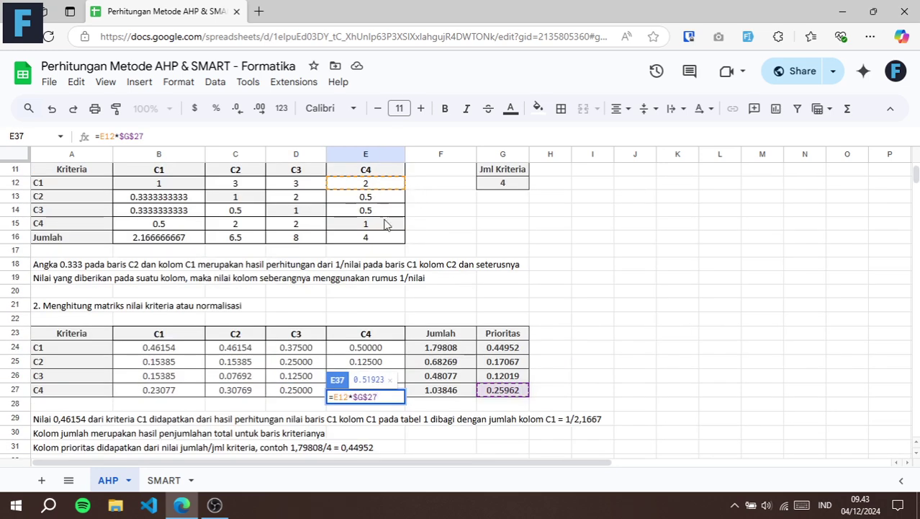
key("Escape")
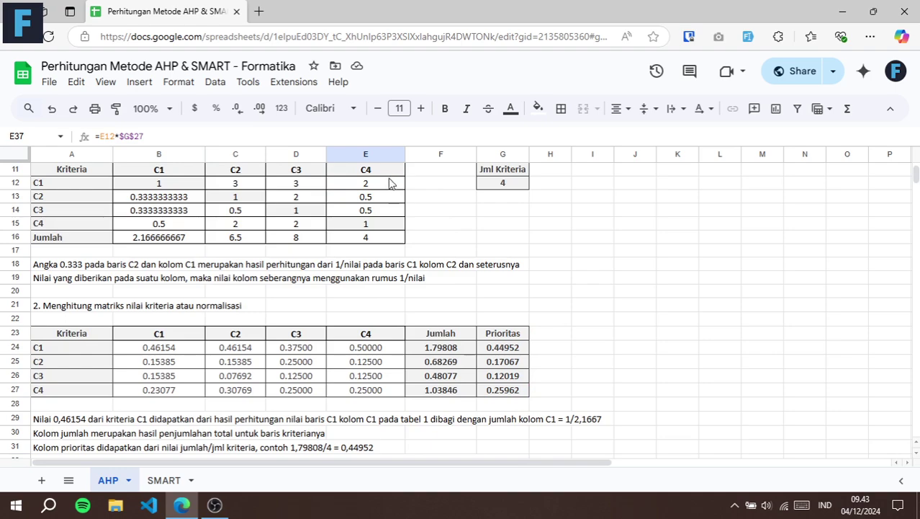
scroll(390, 311, "down", 2)
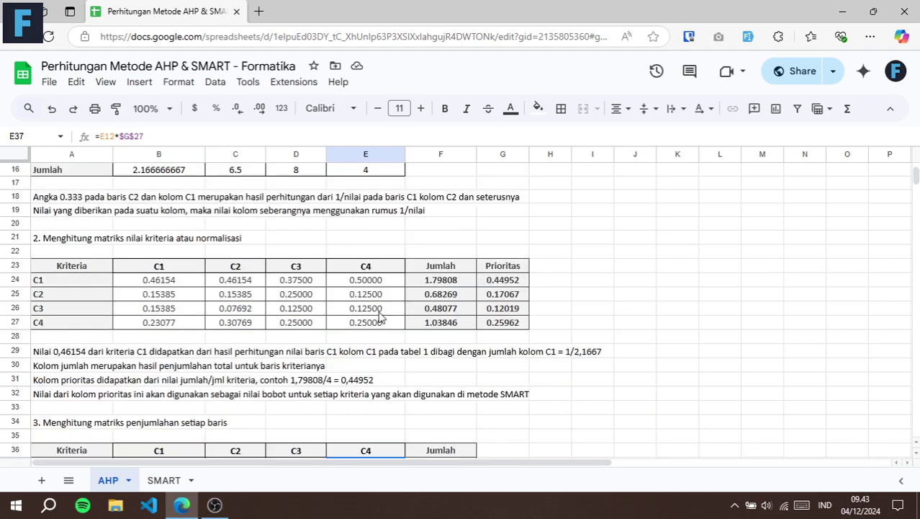
- Inspect the row sum formulas in the row-summation matrix's Jumlah cells F37, F38 and F39
scroll(381, 317, "down", 3)
left_click(453, 334)
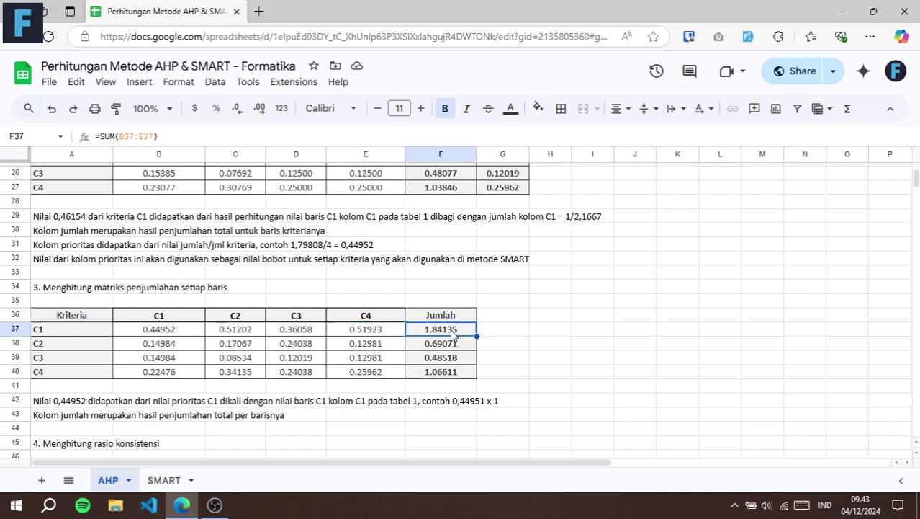
double_click(454, 331)
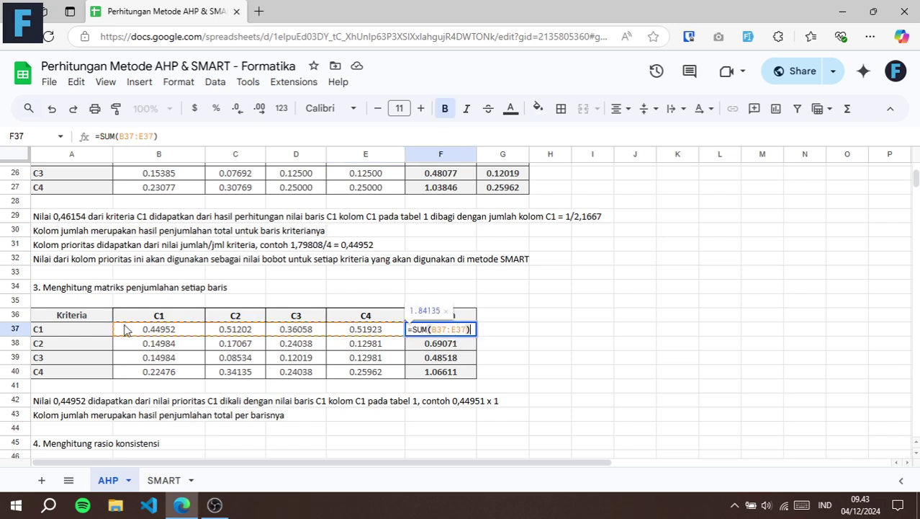
key("Return")
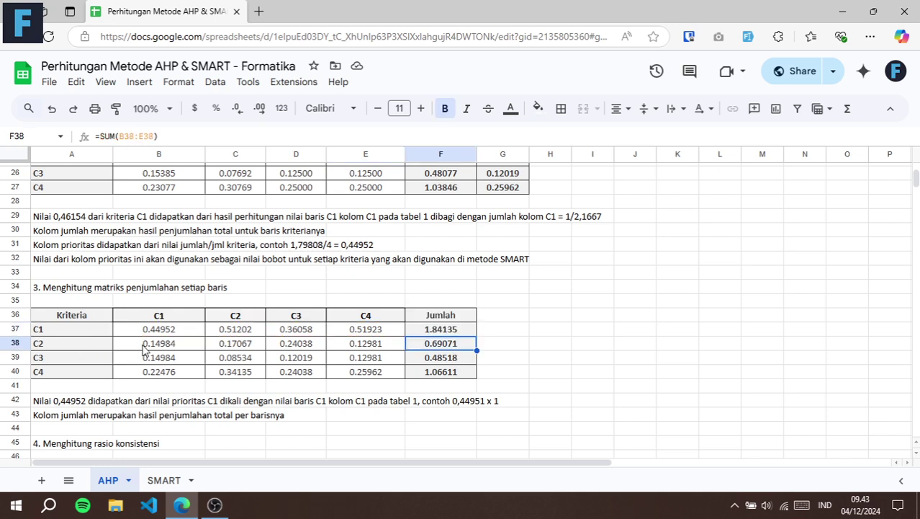
key("Return")
key("Return")
key("Return")
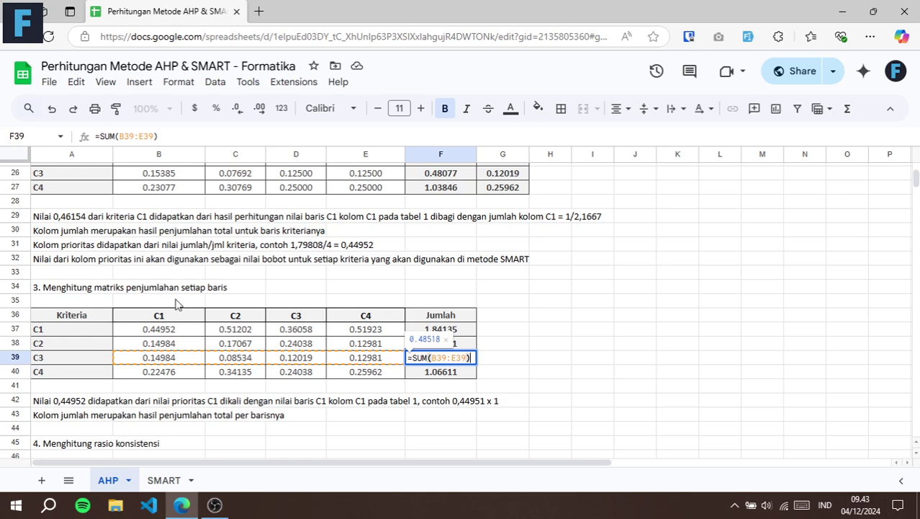
- Leave the F39 formula and go to the consistency ratio table in section 4, selecting its criteria in A48:A51
scroll(176, 303, "down", 2)
left_click(173, 348)
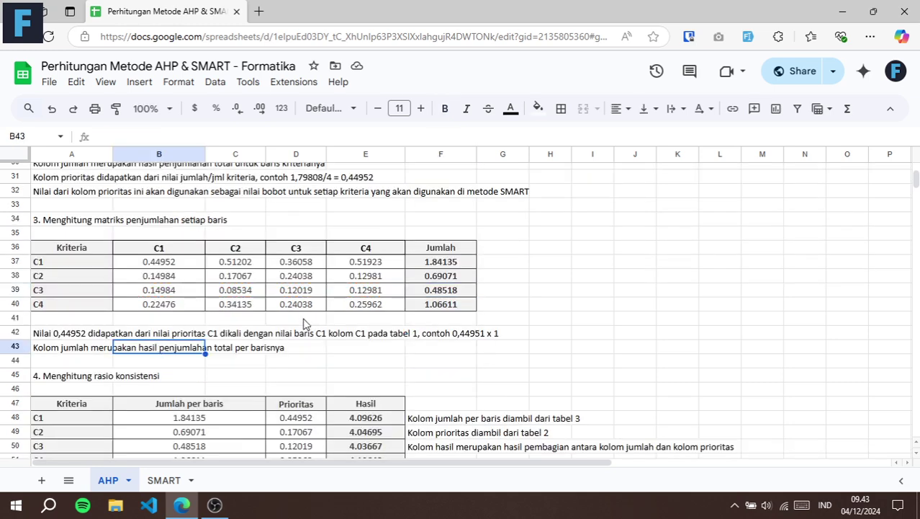
scroll(303, 323, "down", 2)
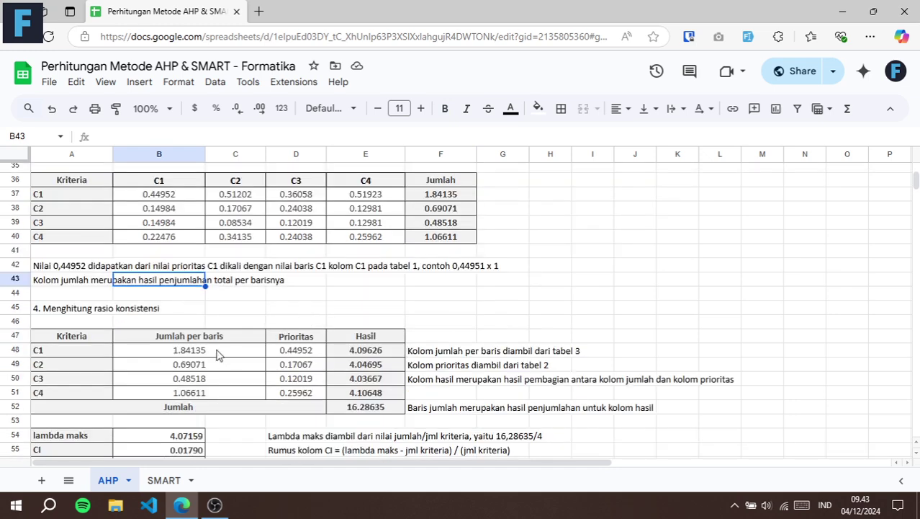
left_click_drag(84, 348, 80, 392)
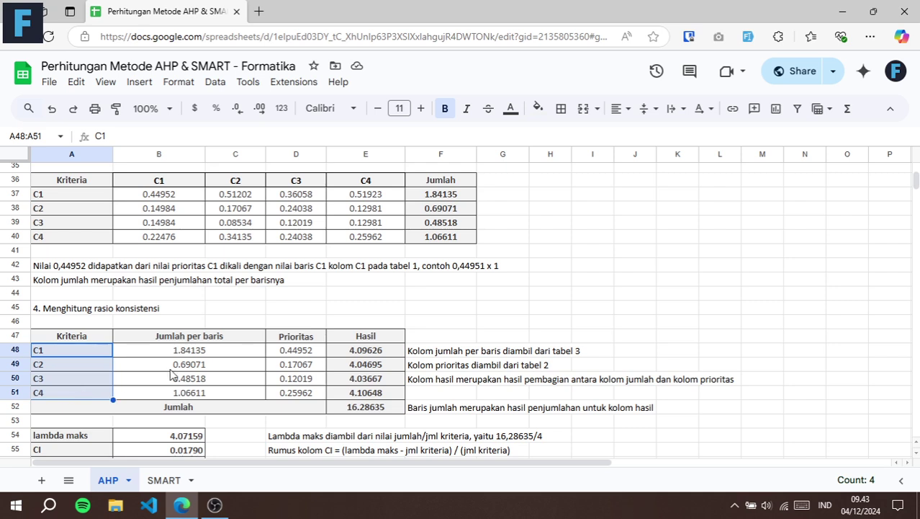
- Compare the Jumlah per baris values in B48:B51 with the row-summation matrix's Jumlah values in F37:F40
left_click(224, 353)
left_click_drag(223, 370, 230, 393)
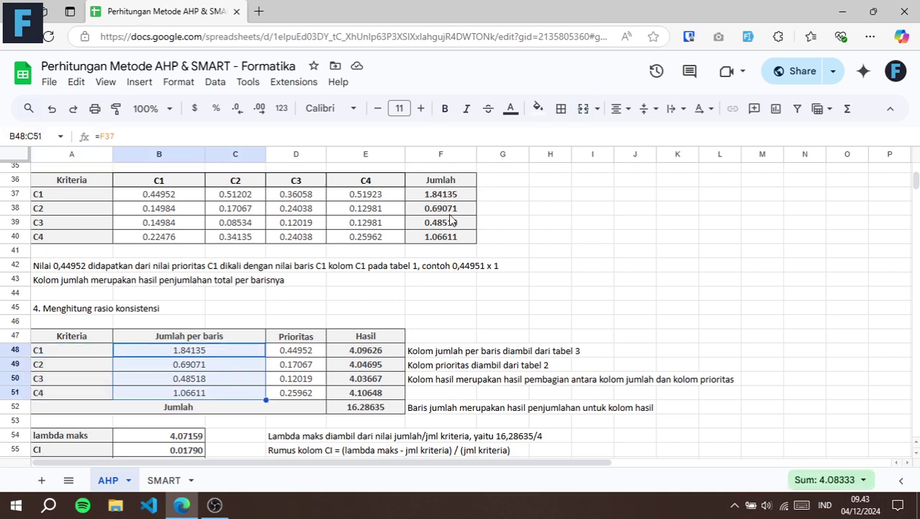
left_click_drag(455, 200, 446, 236)
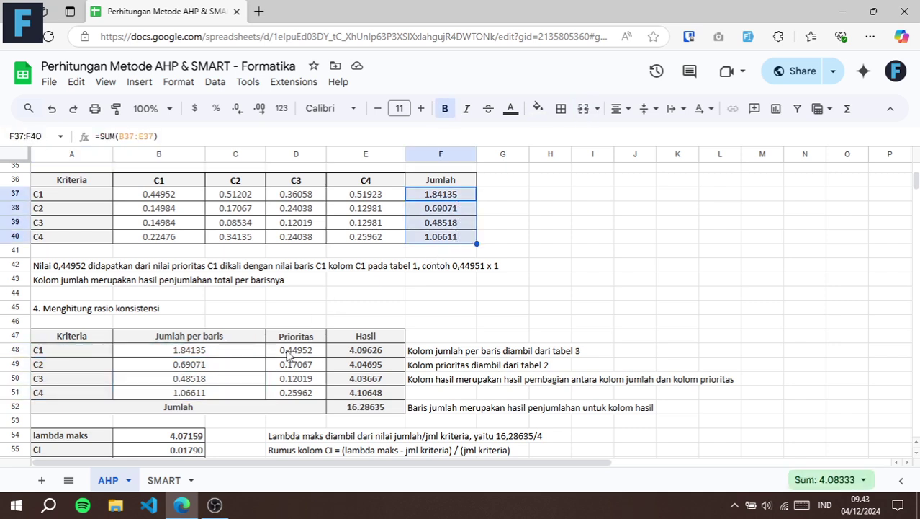
- Trace the consistency table's Prioritas values in D48:D51 to the normalisation table's priorities in G24:G27
left_click_drag(304, 353, 303, 394)
scroll(504, 269, "up", 5)
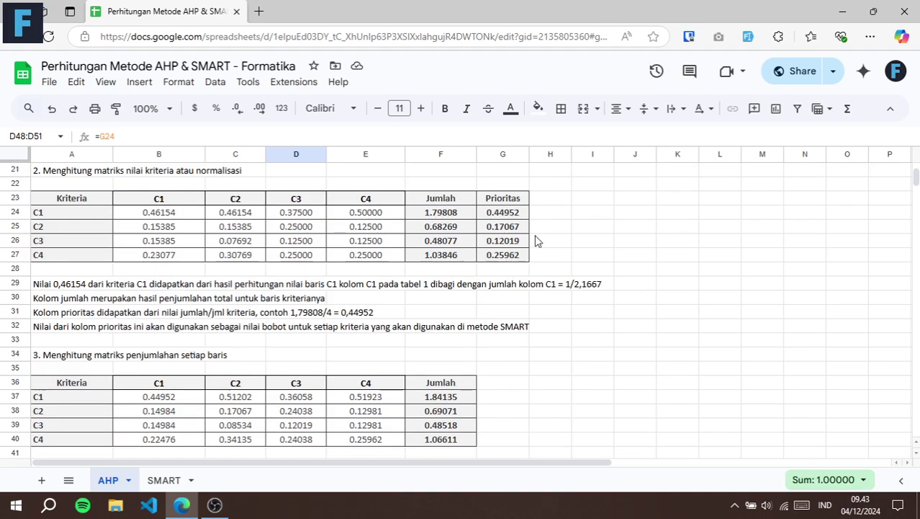
left_click(513, 217)
left_click_drag(515, 225, 513, 256)
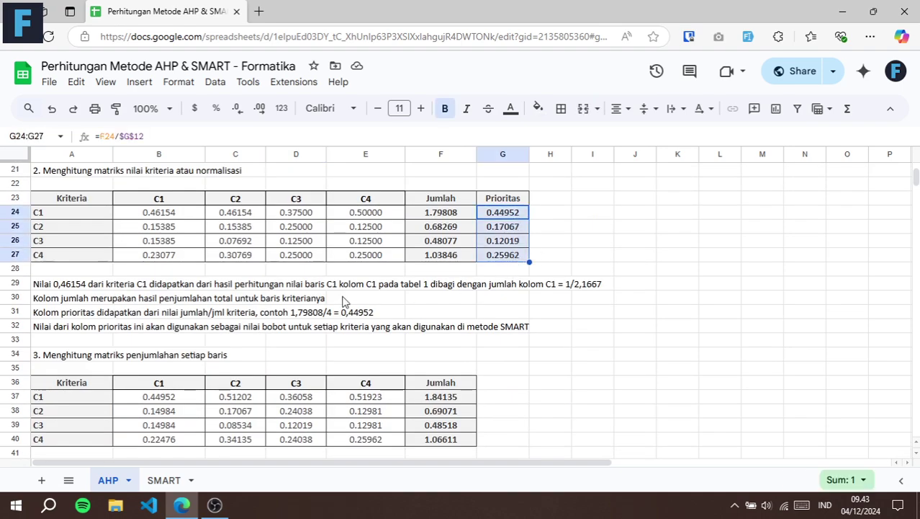
- Inspect the Hasil formulas in E48:E51, tracing how each row sum is divided by its priority
scroll(343, 302, "down", 5)
left_click(361, 353)
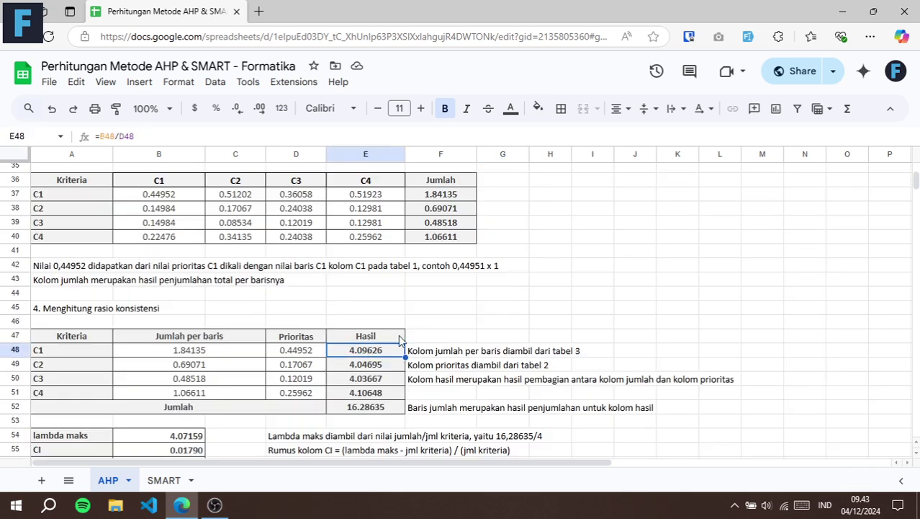
double_click(377, 352)
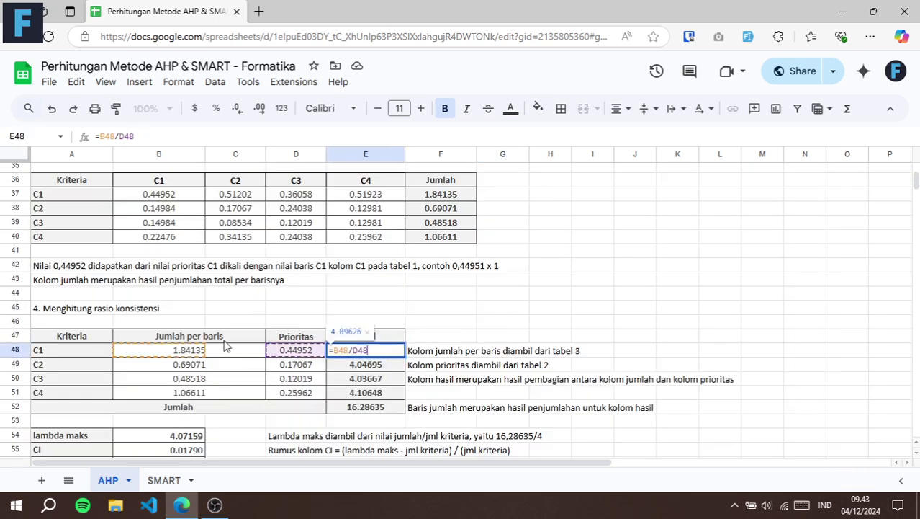
key("Escape")
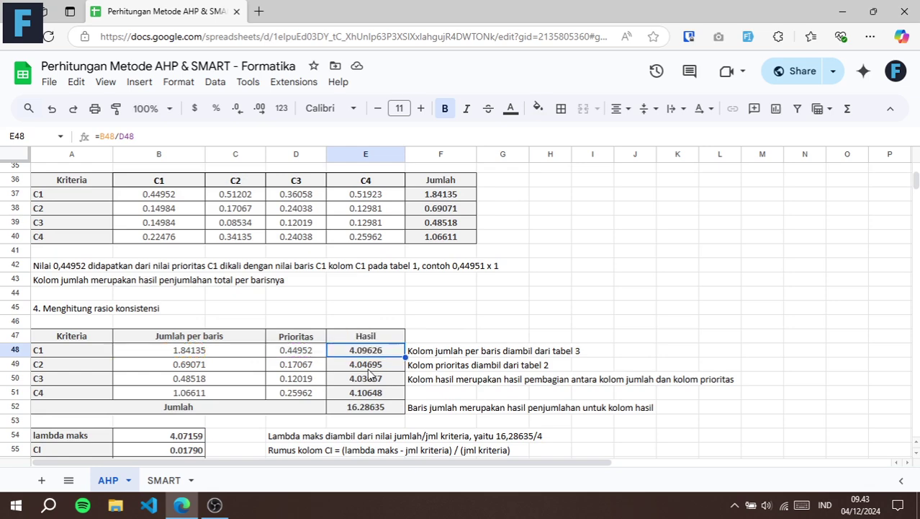
left_click(367, 366)
double_click(367, 365)
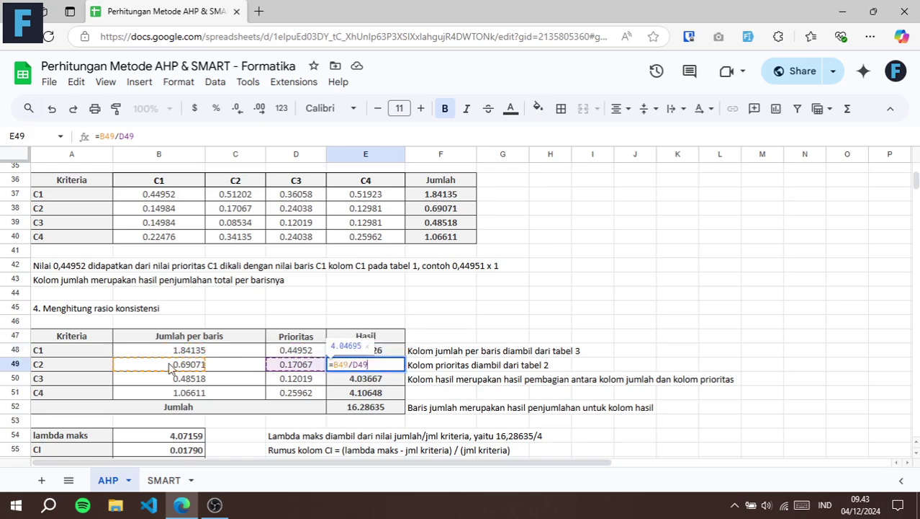
key("Escape")
left_click(357, 380)
left_click(363, 393)
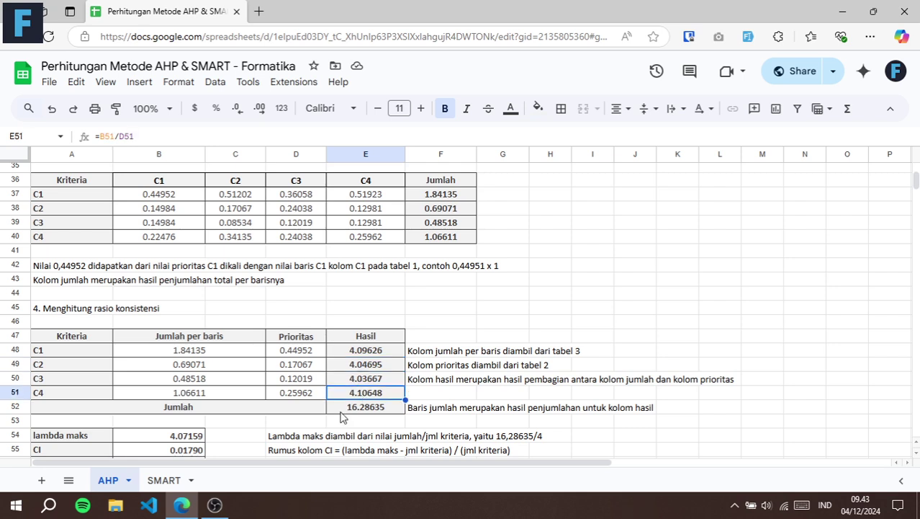
- Inspect the total formula in E52 against the Hasil values in E48:E51
left_click(384, 409)
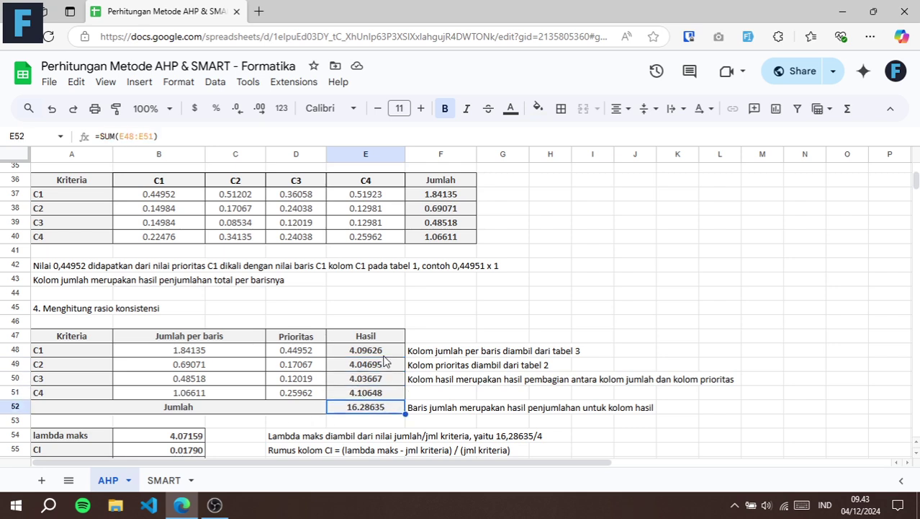
left_click_drag(384, 351, 385, 396)
left_click(372, 412)
- Inspect the lambda maks formula in B54, tracing it to the E52 total and the criteria count in G12
scroll(220, 301, "down", 2)
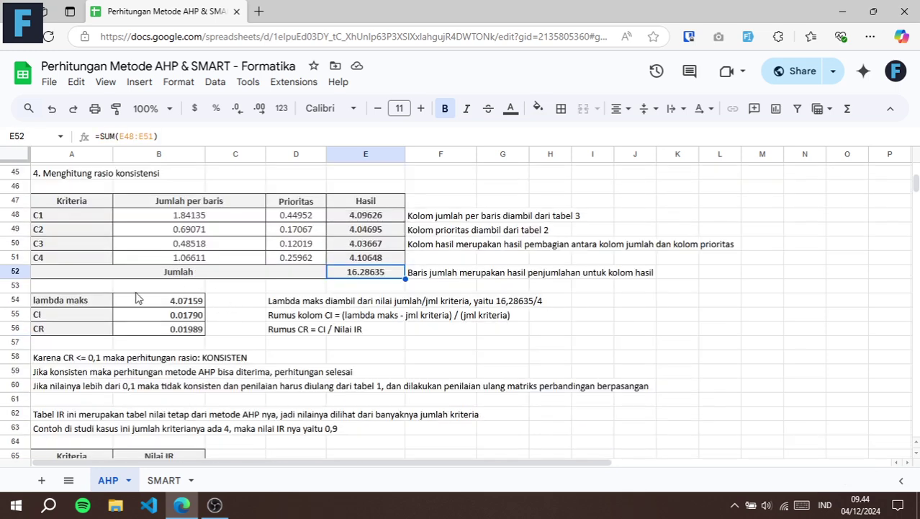
left_click(193, 301)
key("F2")
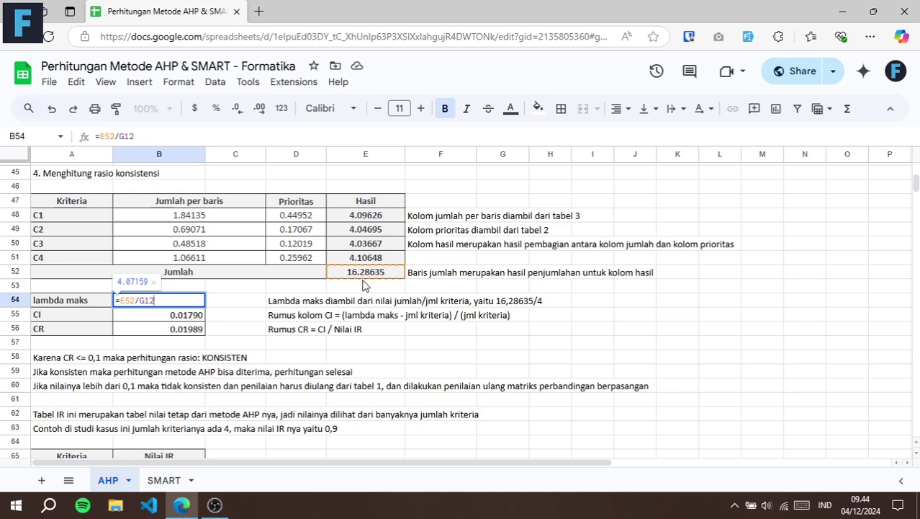
scroll(366, 287, "up", 10)
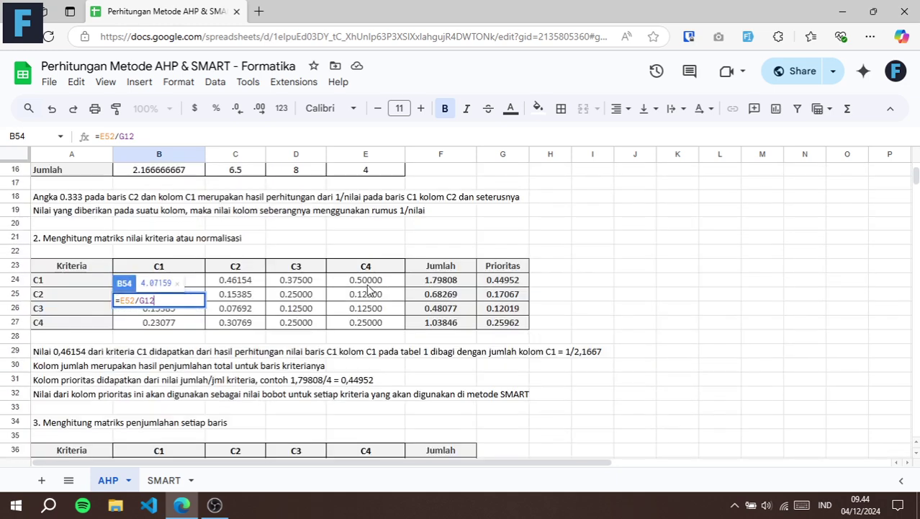
scroll(503, 195, "down", 9)
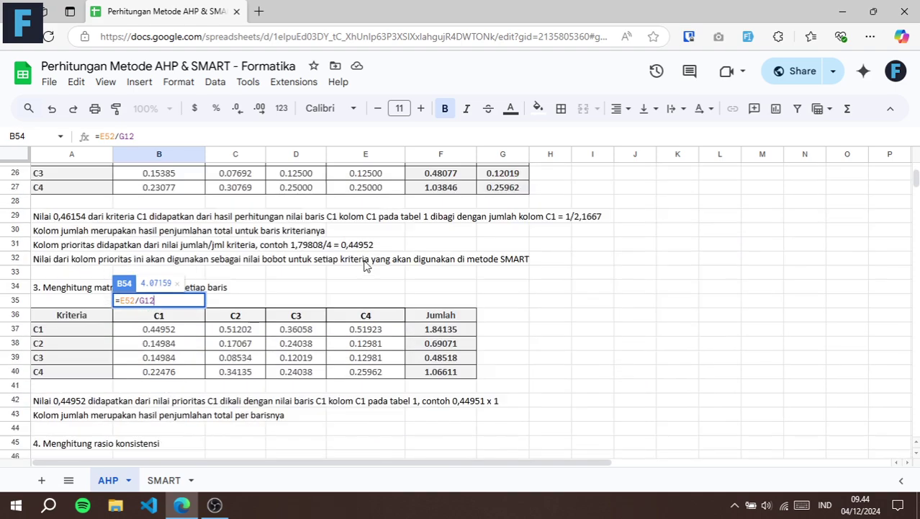
key("Return")
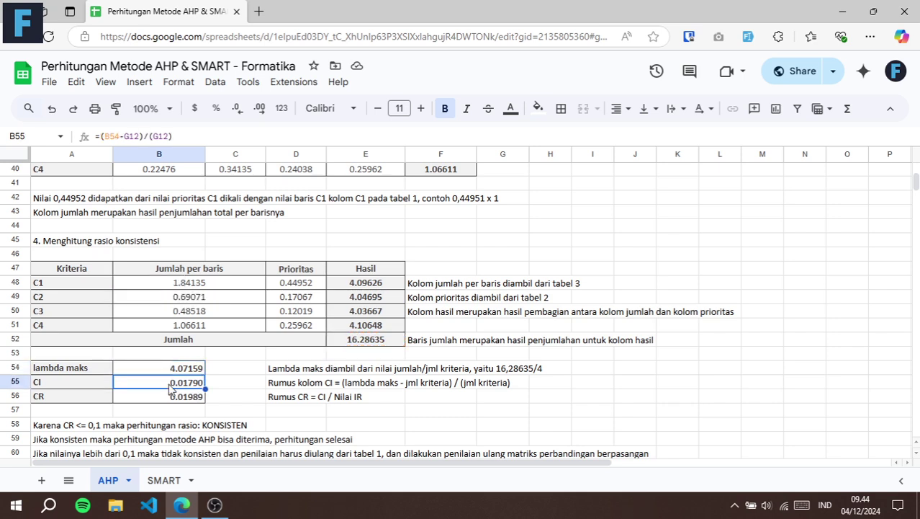
- Inspect the CI formula in B55 against its written rule, and check the CR formula in B56
key("Return")
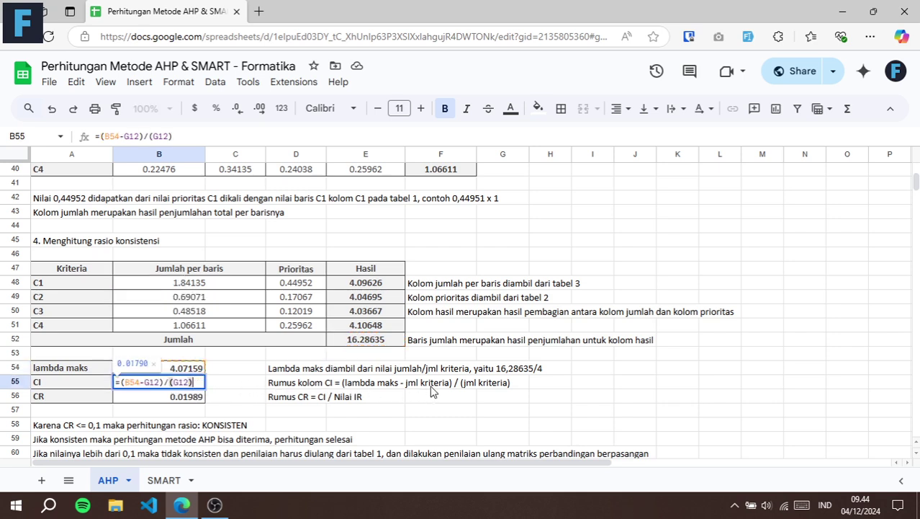
left_click(173, 400)
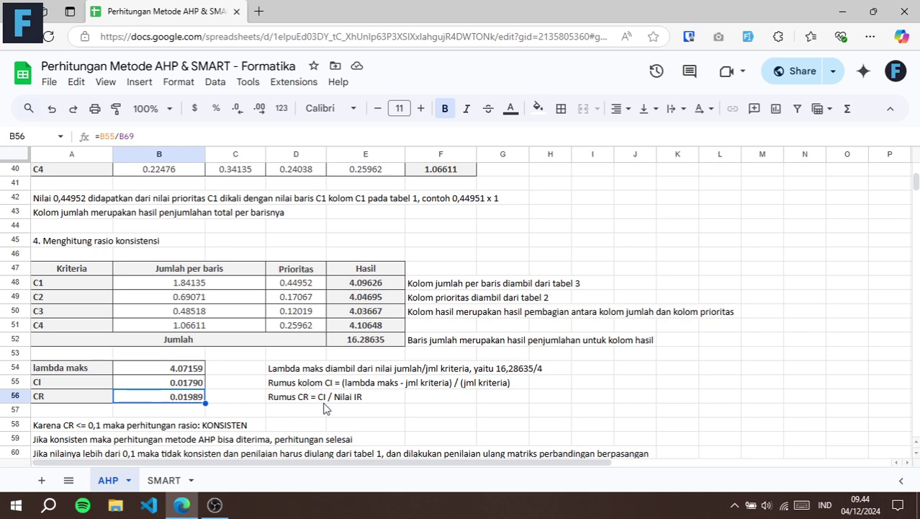
left_click(188, 389)
left_click(190, 400)
- Examine the IR reference table in A65:B80 and look up the IR value for 4 criteria in row 69
scroll(364, 402, "down", 5)
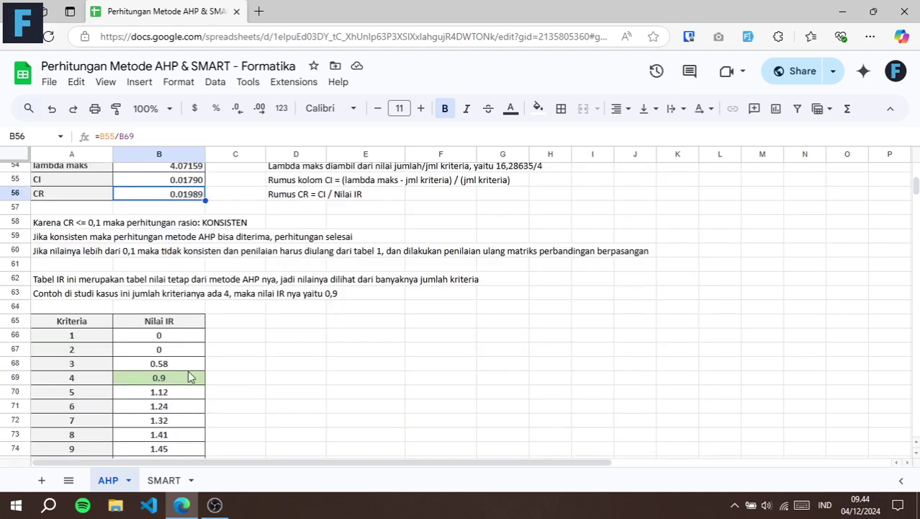
scroll(136, 350, "down", 4)
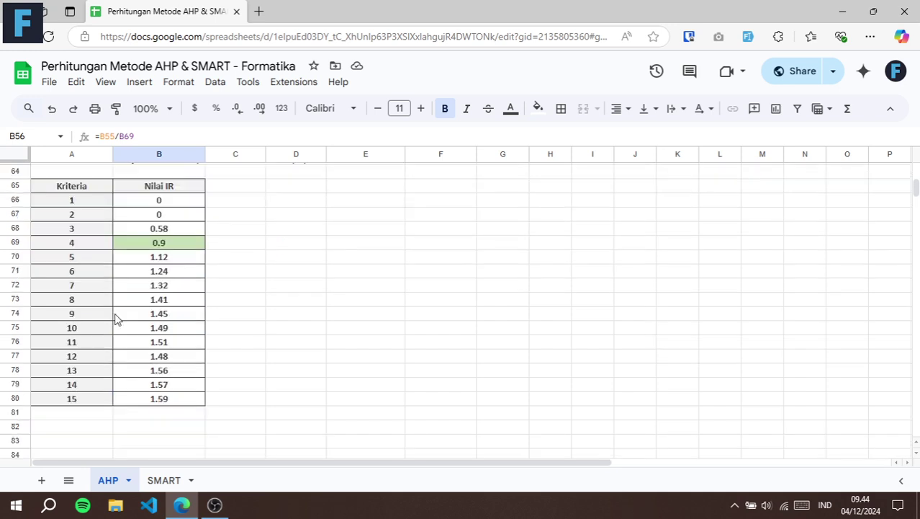
left_click_drag(94, 185, 189, 389)
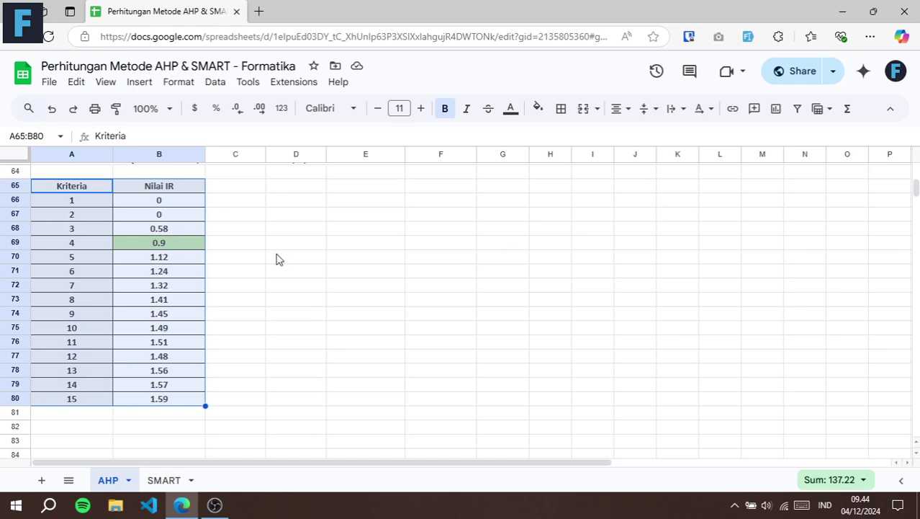
left_click(74, 246)
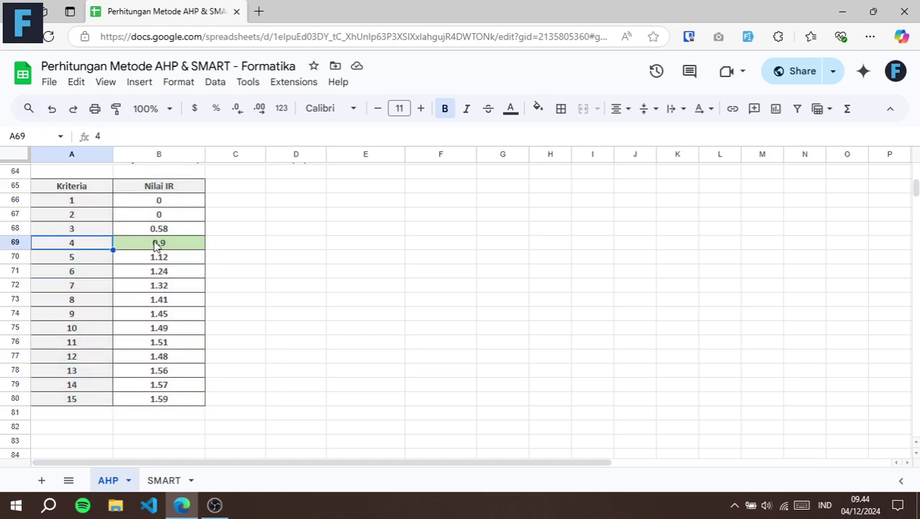
left_click(181, 246)
- Inspect the CR formula in B56, tracing it to the CI in B55 and the IR value in B69
scroll(179, 246, "up", 1)
scroll(178, 246, "up", 3)
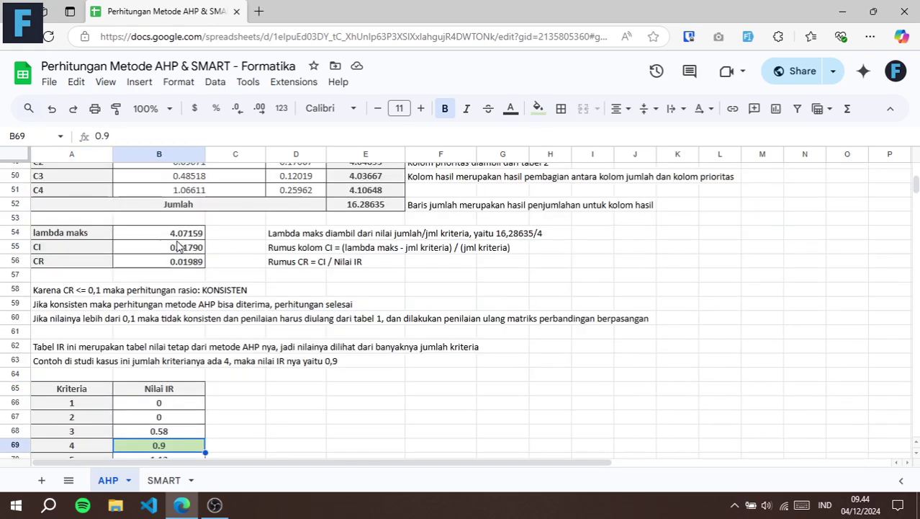
left_click(186, 262)
double_click(203, 266)
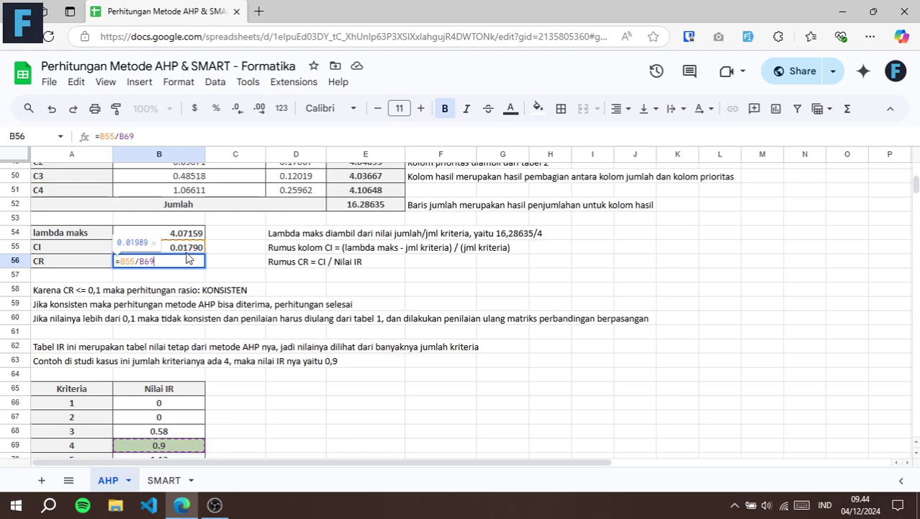
scroll(173, 386, "down", 1)
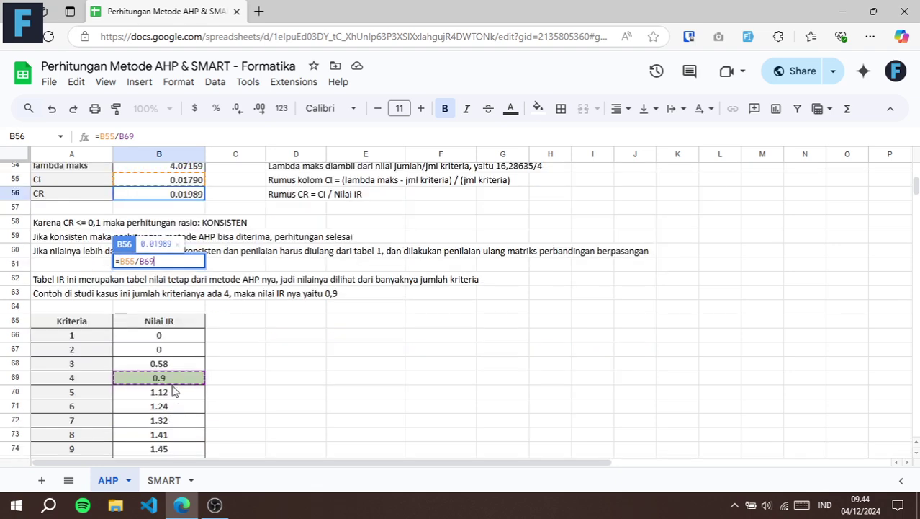
key("Escape")
scroll(256, 228, "up", 2)
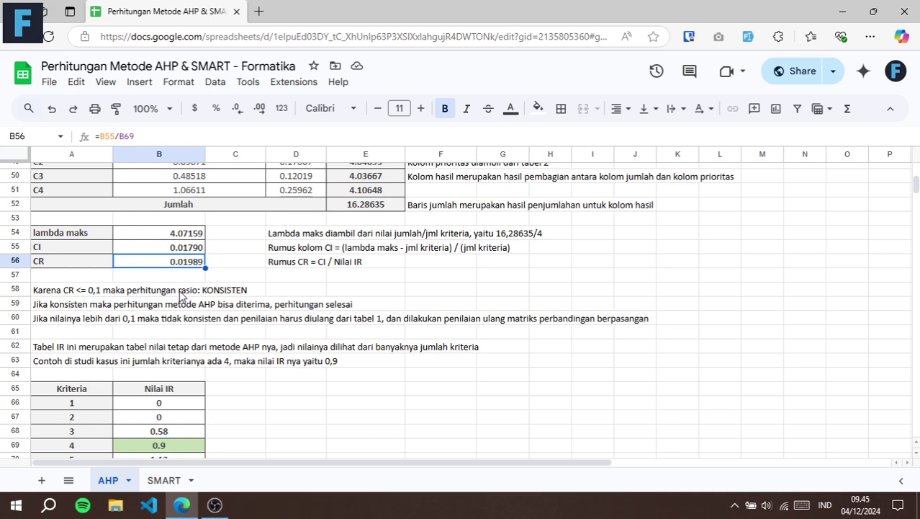
- Review the consistency notes in rows 59 and 60 and the pairwise comparison values in B12:E15 they refer to
left_click(82, 308)
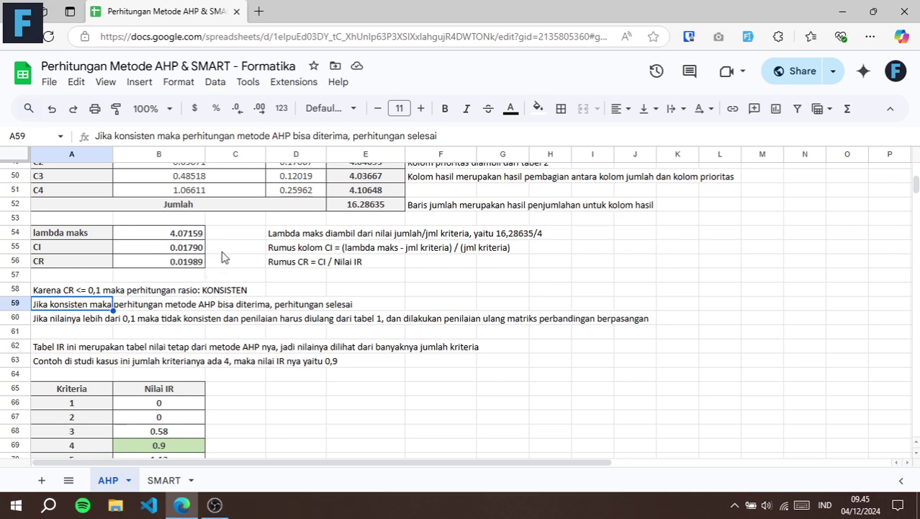
left_click(275, 322)
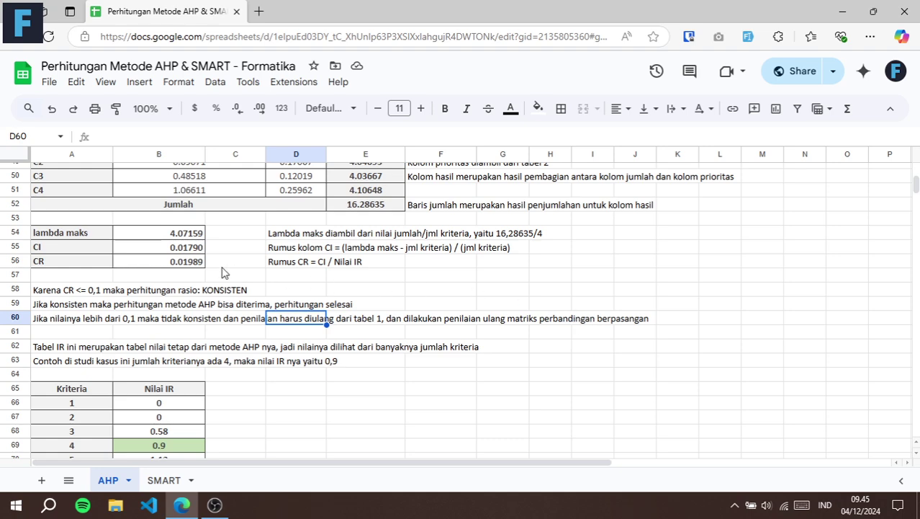
scroll(225, 272, "up", 15)
left_click_drag(157, 322, 375, 360)
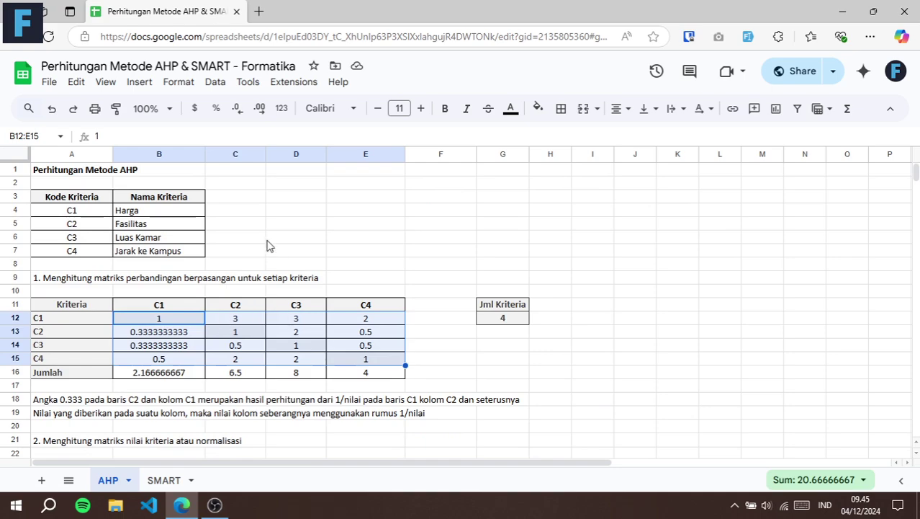
- Read the IR table note in A62 and look over the IR table beneath it
scroll(266, 246, "down", 10)
scroll(266, 246, "down", 8)
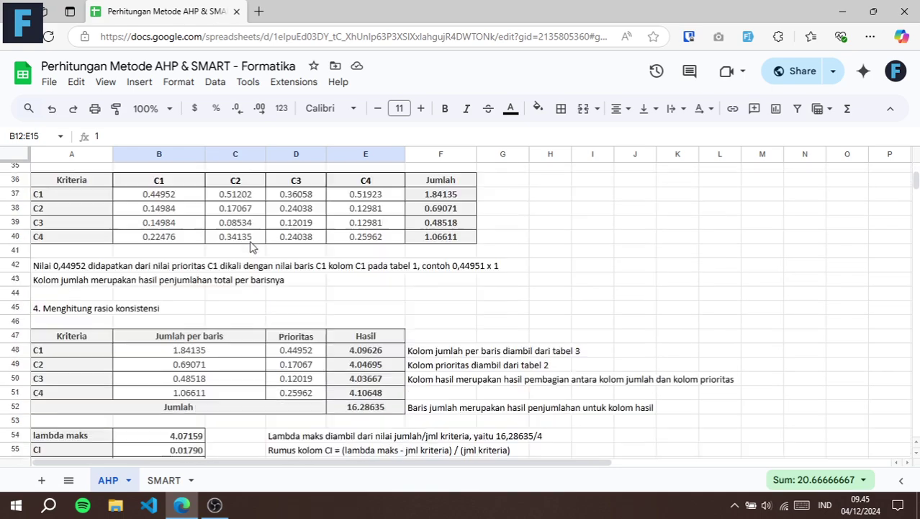
left_click(68, 282)
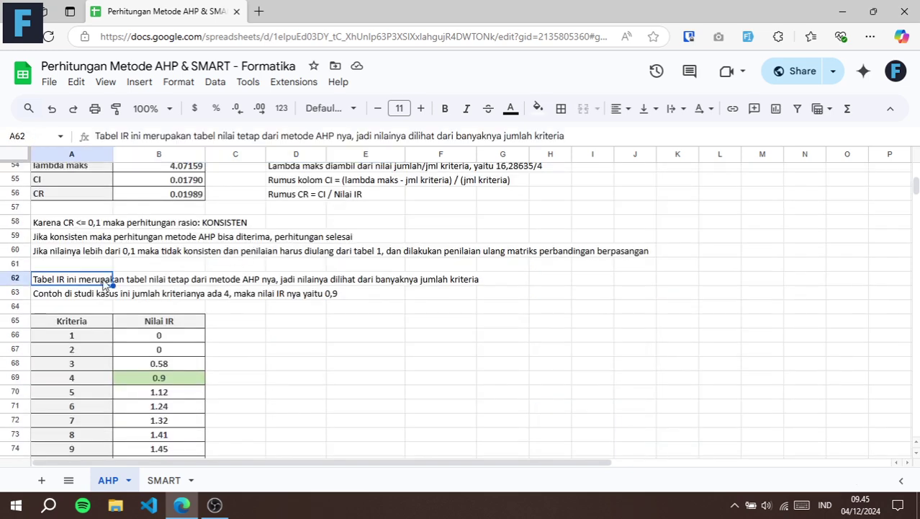
scroll(101, 283, "down", 3)
scroll(98, 283, "up", 2)
scroll(97, 282, "down", 2)
- Return to the normalisation table in section 2 and select its Prioritas values in G24:G27
scroll(191, 265, "up", 5)
scroll(191, 272, "up", 2)
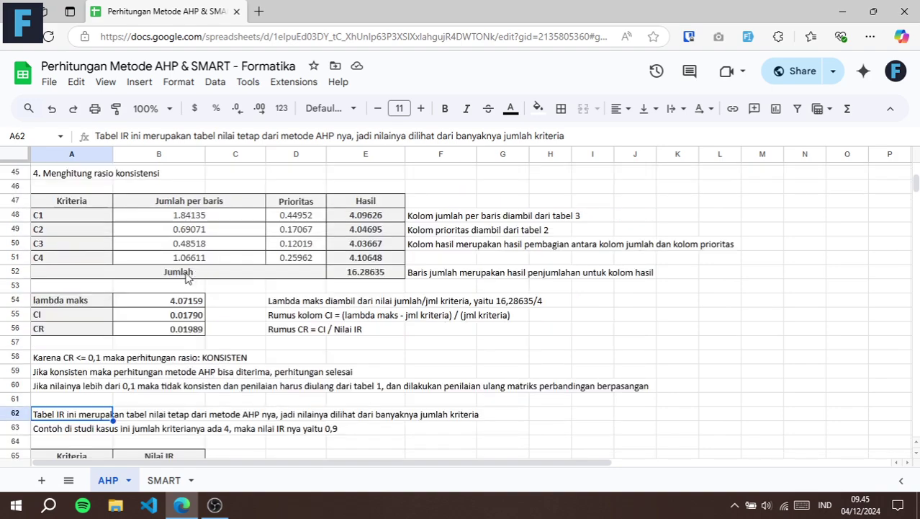
scroll(383, 280, "up", 5)
scroll(435, 271, "up", 5)
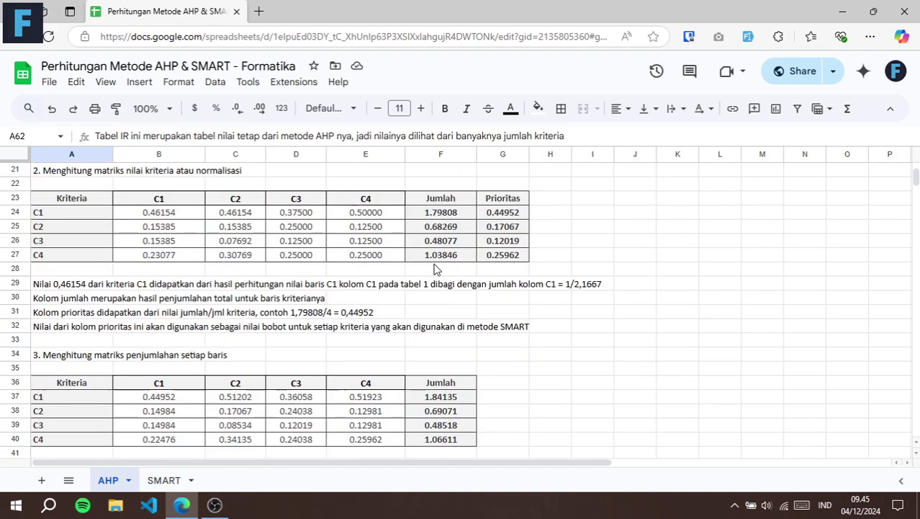
left_click_drag(517, 286, 526, 327)
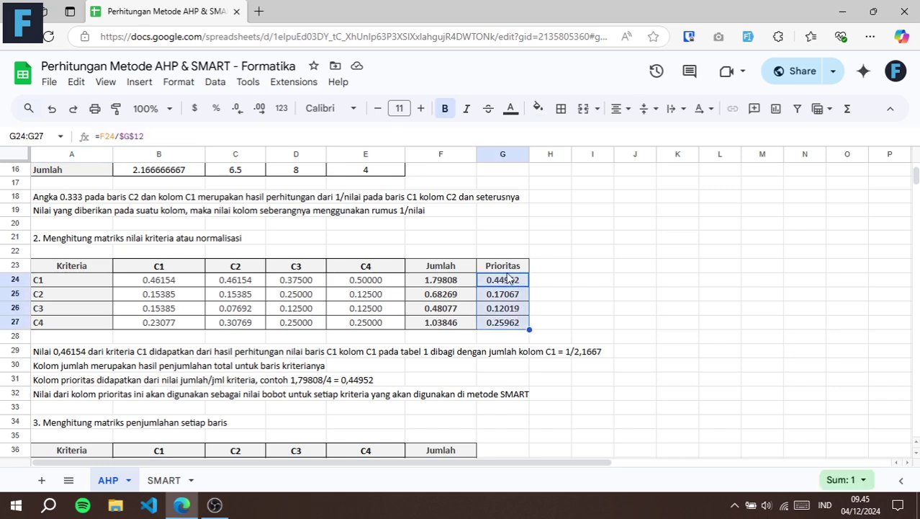
- Compare the Bobot values in D5:D8 of the SMART sheet with the AHP priorities, ending on the AHP sheet
left_click(164, 480)
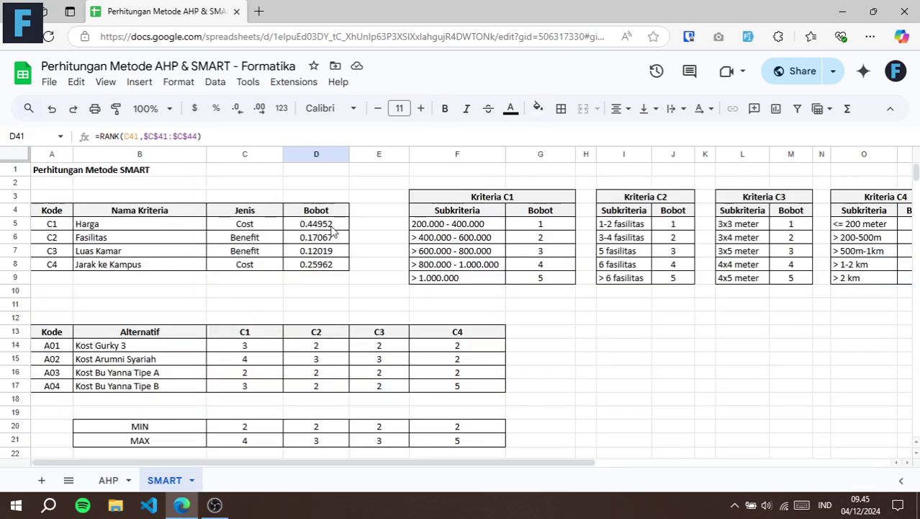
left_click(332, 226)
left_click_drag(326, 265, 332, 228)
left_click(108, 481)
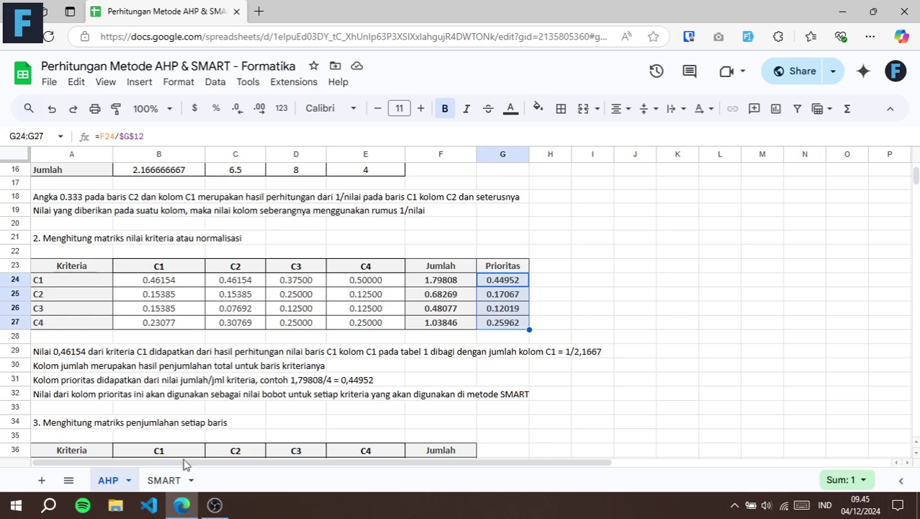
- Open the SMART sheet and review its title, the first criterion's code and the Jenis entries in C5:C8
left_click(165, 480)
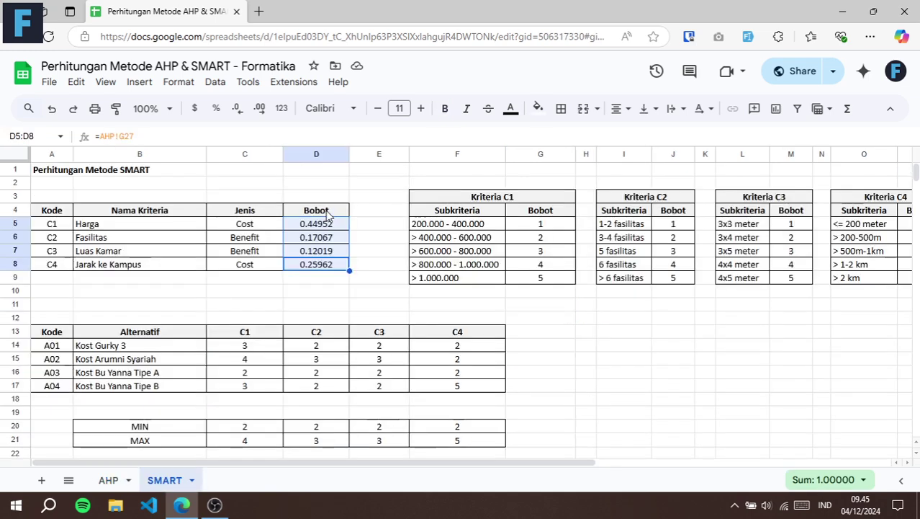
left_click(44, 173)
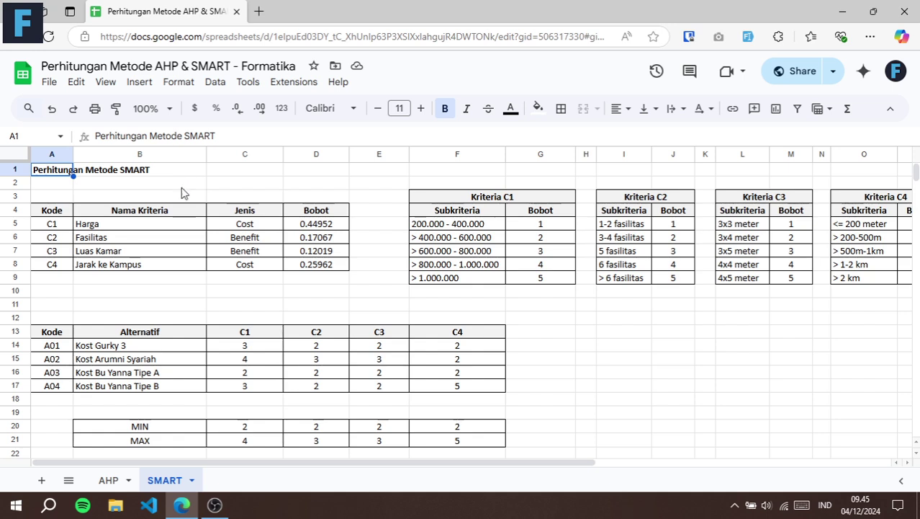
left_click(93, 228)
left_click(60, 229)
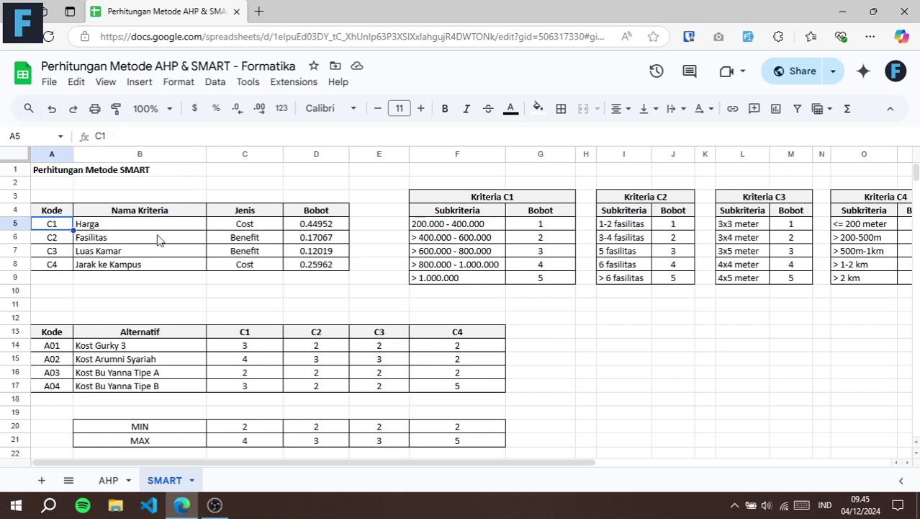
left_click(263, 227)
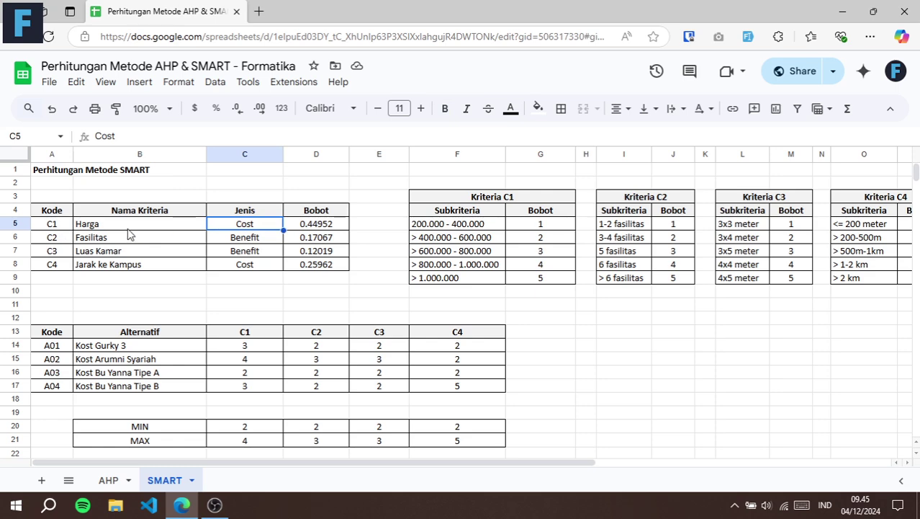
left_click(261, 241)
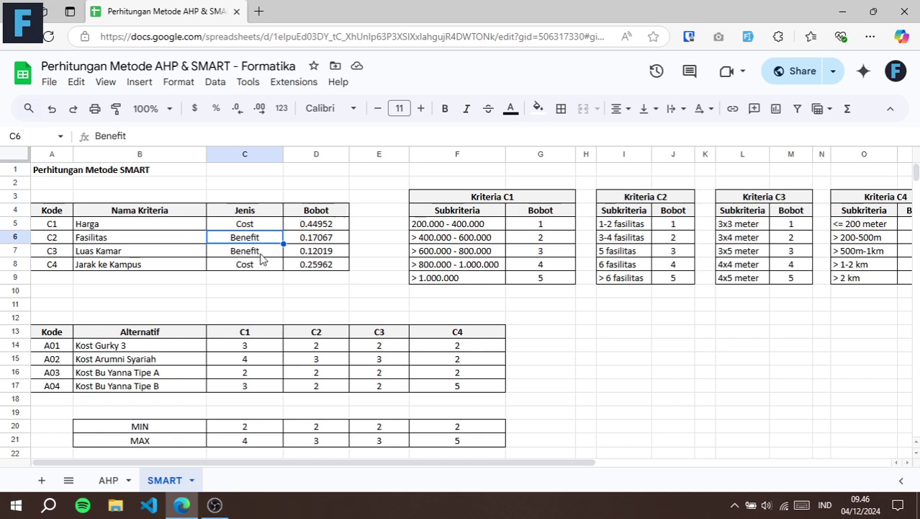
left_click(261, 256)
left_click(260, 268)
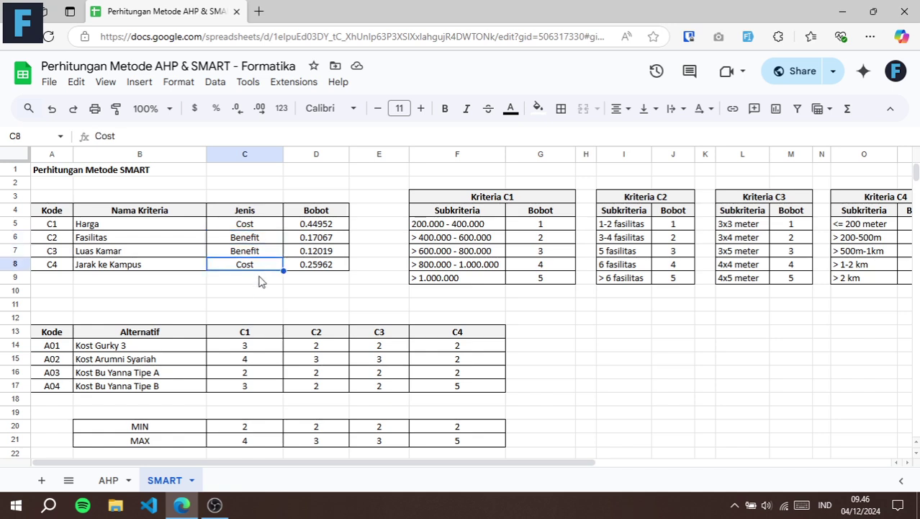
- Compare the criteria names Harga, Fasilitas, Luas Kamar and Jarak ke Kampus with their Cost or Benefit types
left_click(265, 226)
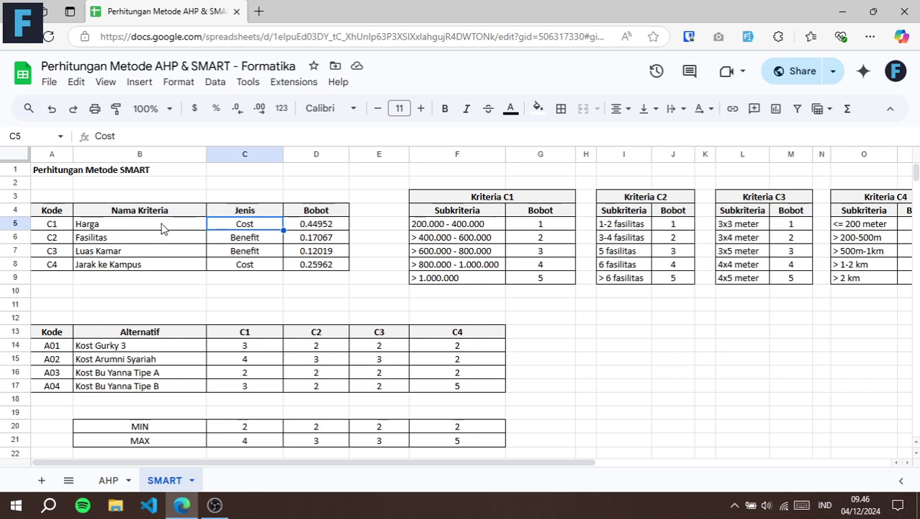
left_click(258, 242)
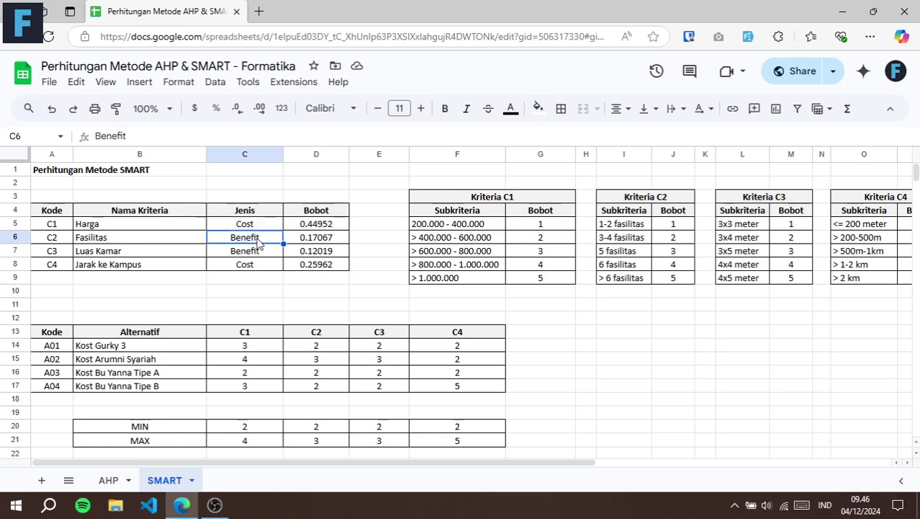
left_click(165, 258)
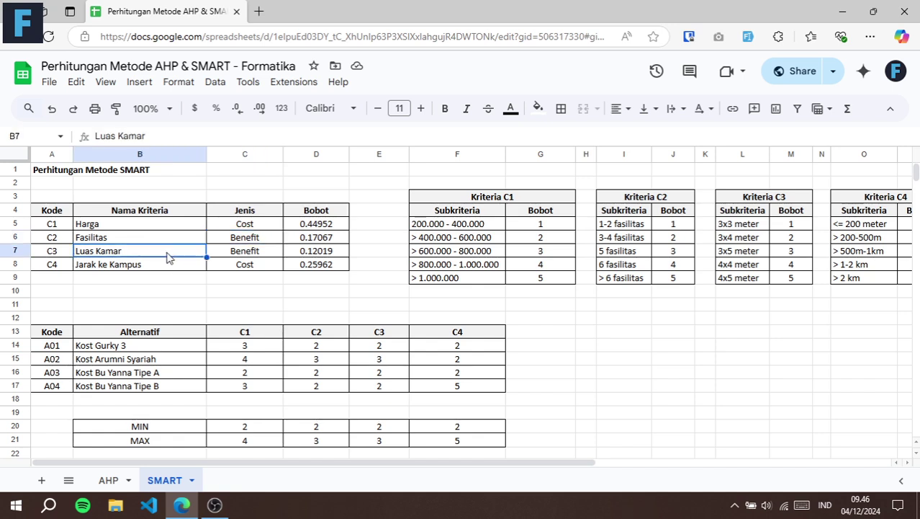
left_click(265, 265)
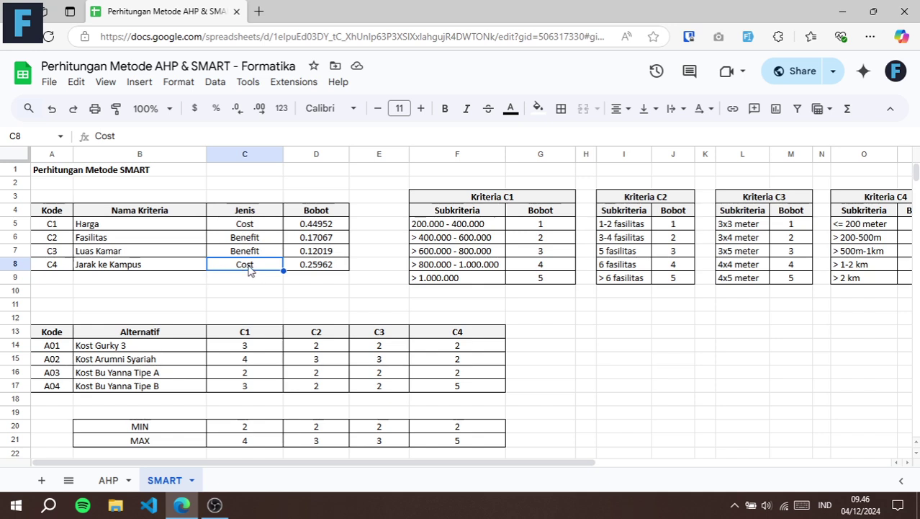
left_click(177, 267)
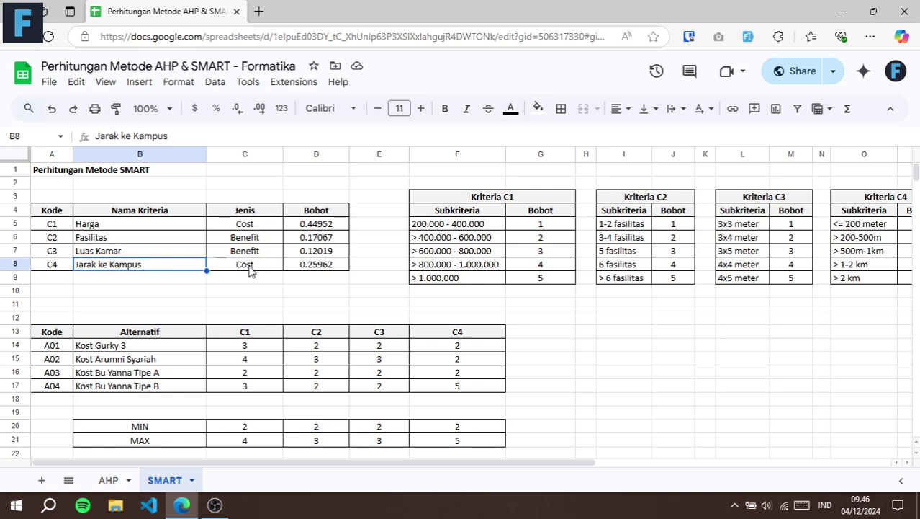
left_click(249, 272)
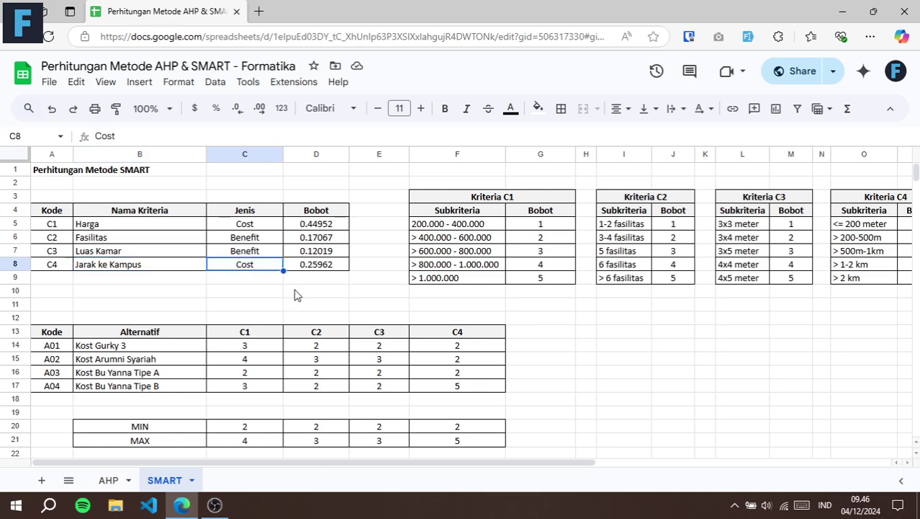
- Review the Subkriteria ranges and their Bobot scores in the Kriteria C1, C2, C3 and C4 tables
left_click_drag(436, 463, 499, 465)
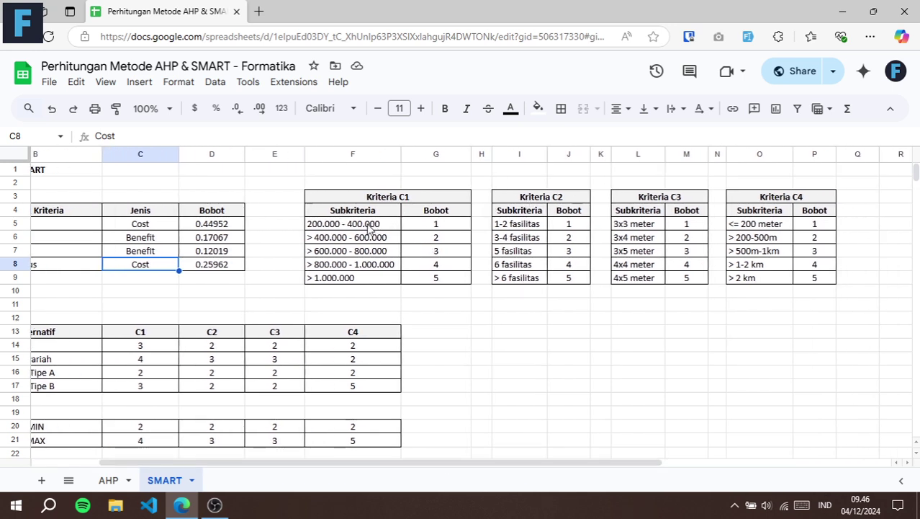
scroll(407, 459, "left", 1)
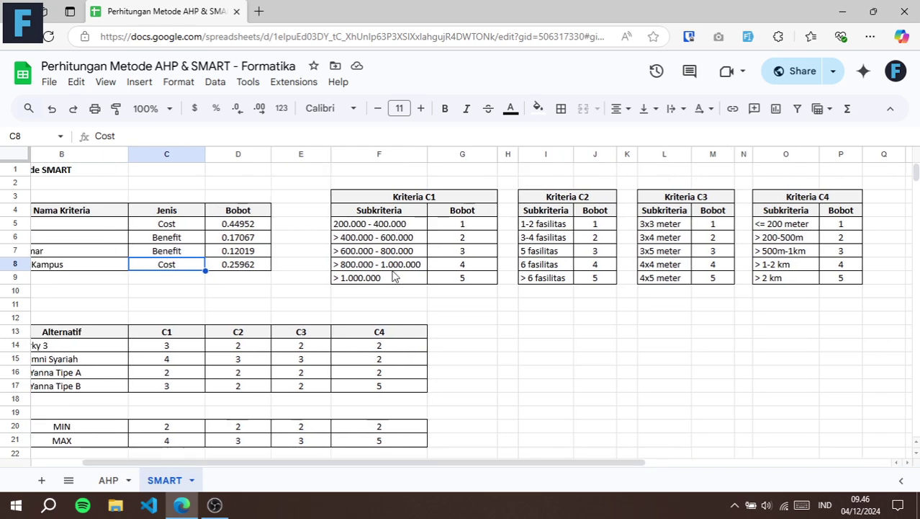
left_click(385, 229)
left_click_drag(475, 229, 475, 283)
left_click_drag(564, 229, 567, 284)
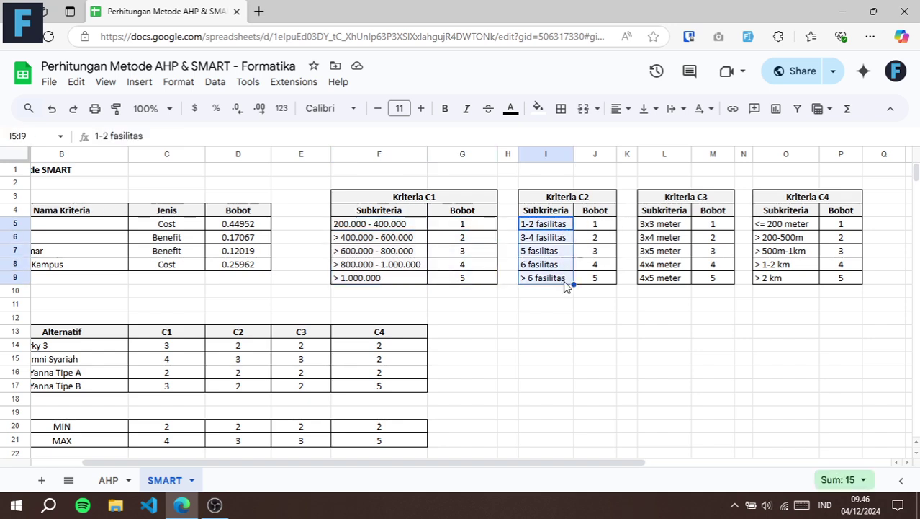
left_click_drag(608, 228, 606, 283)
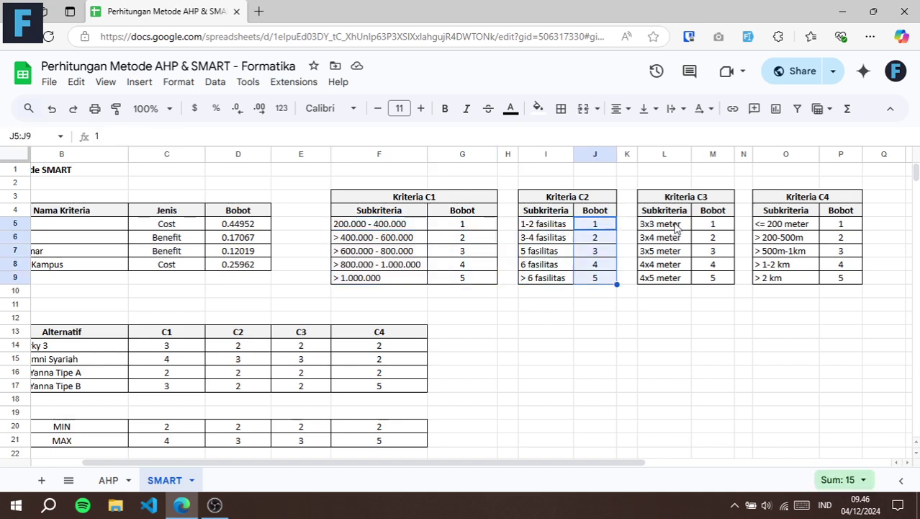
left_click_drag(675, 227, 666, 281)
left_click_drag(714, 227, 718, 288)
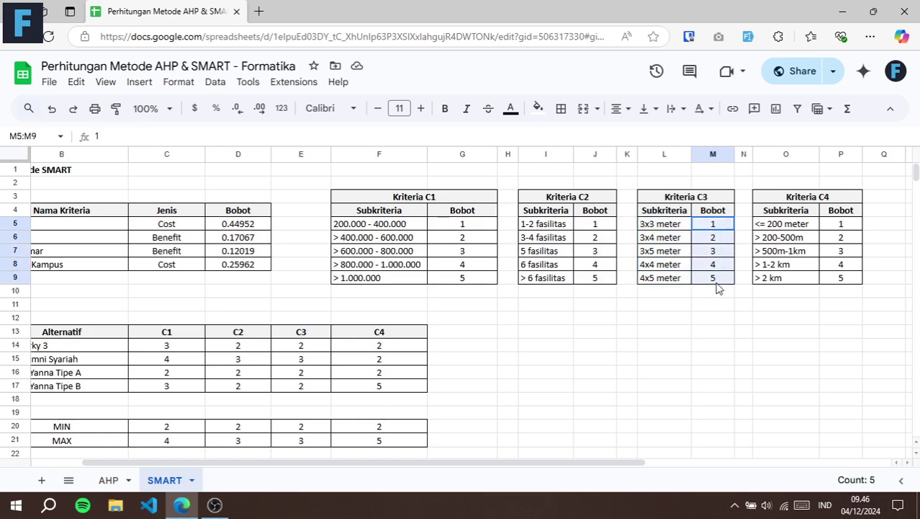
left_click_drag(788, 228, 785, 278)
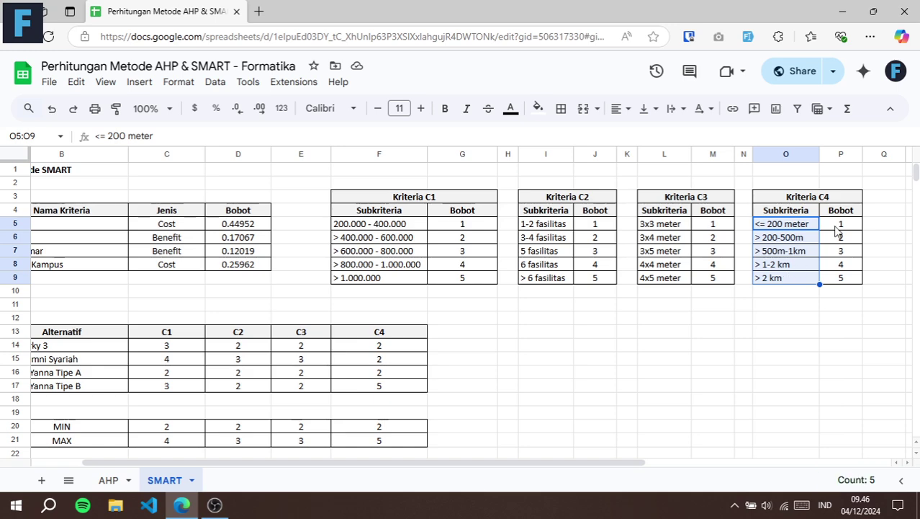
left_click_drag(840, 229, 840, 277)
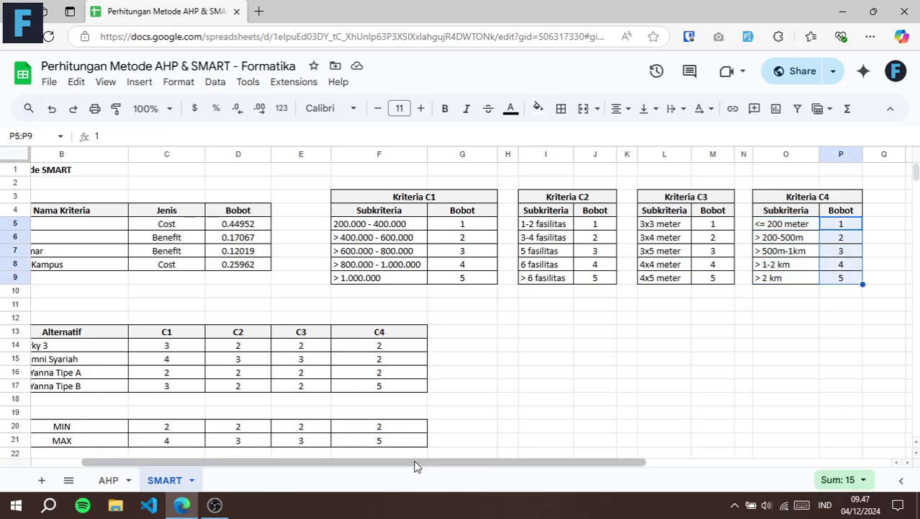
- Return to the alternatives table and select its criteria headings in C13:F13
left_click_drag(417, 463, 340, 465)
left_click(246, 293)
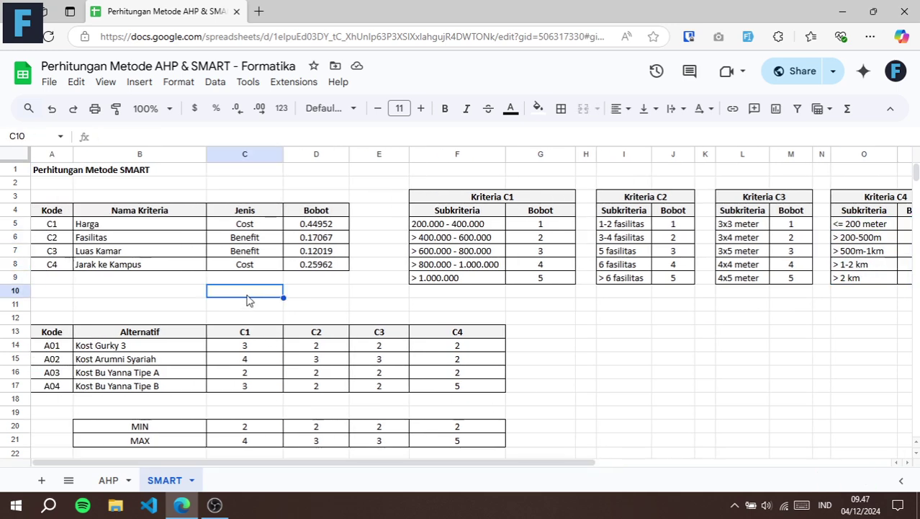
scroll(246, 301, "down", 2)
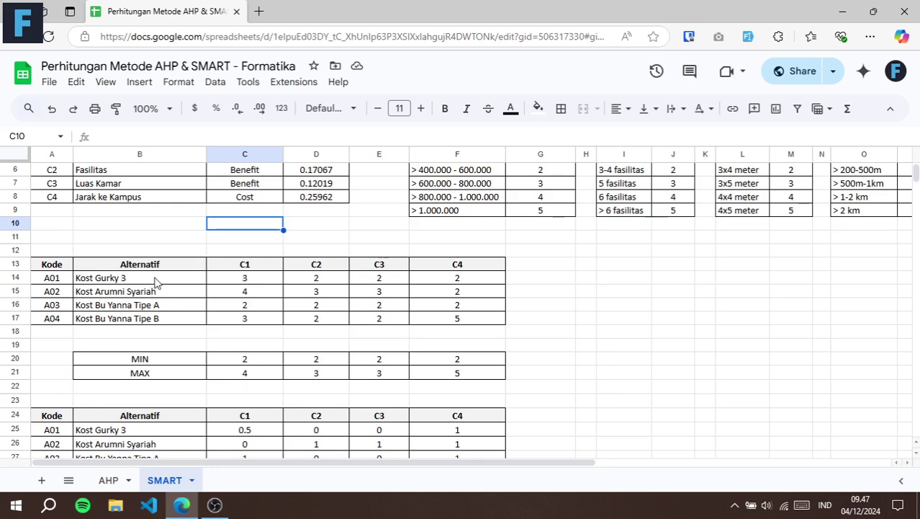
left_click_drag(250, 267, 438, 267)
- Trace Kost Gurky 3's scores in C14:F14 to the matching subcriteria, and select the alternatives data in B14:F17
left_click(261, 281)
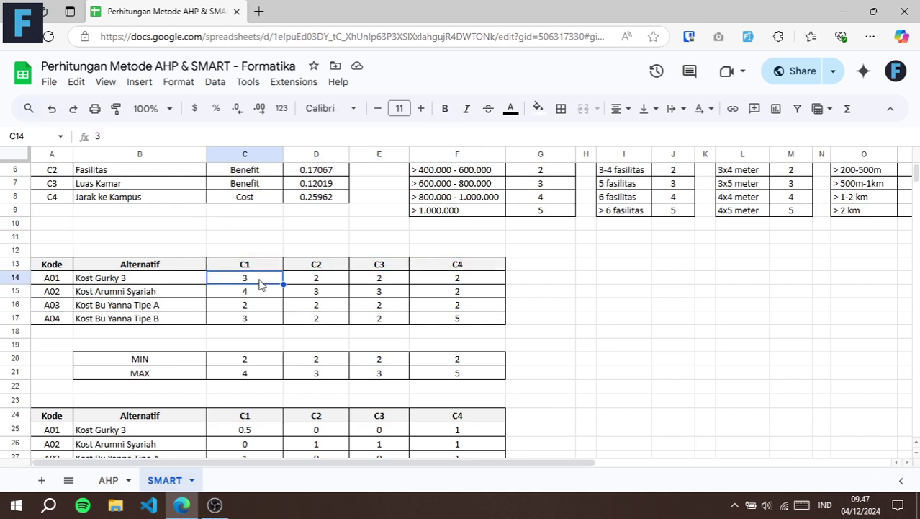
scroll(261, 283, "up", 2)
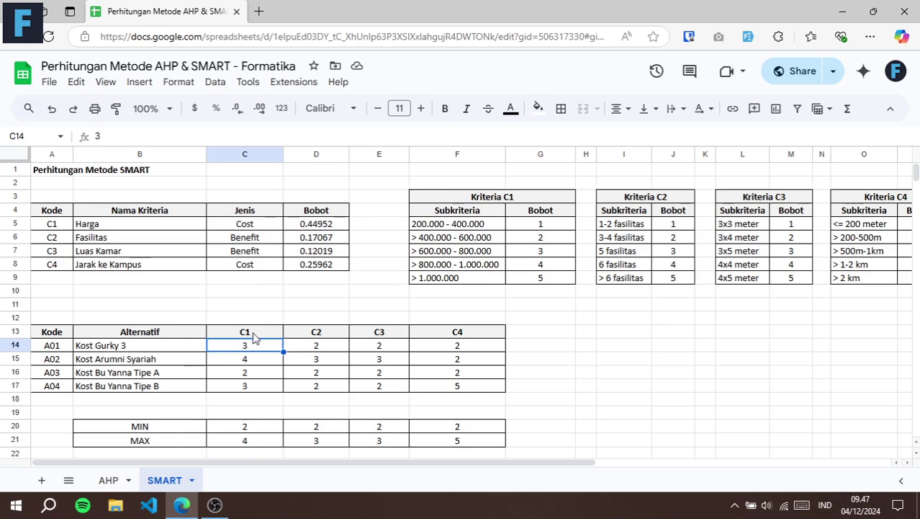
left_click(458, 252)
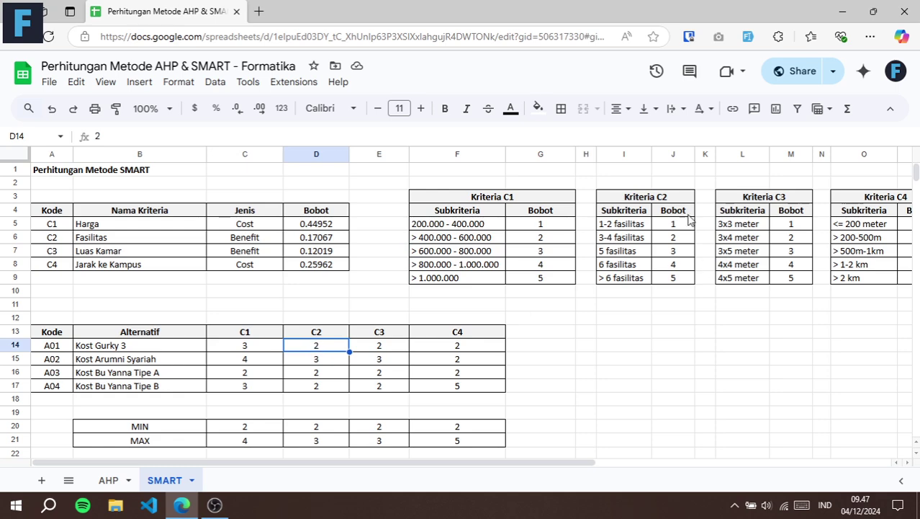
left_click(627, 243)
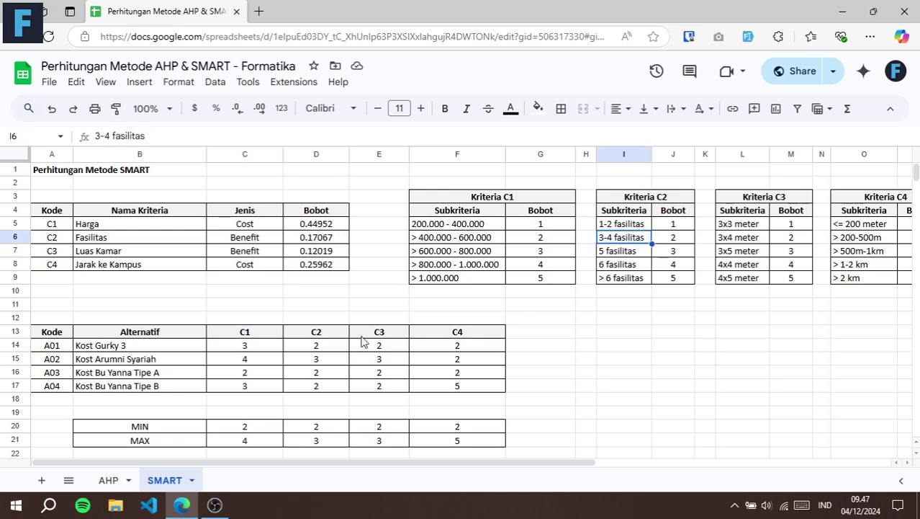
left_click(385, 350)
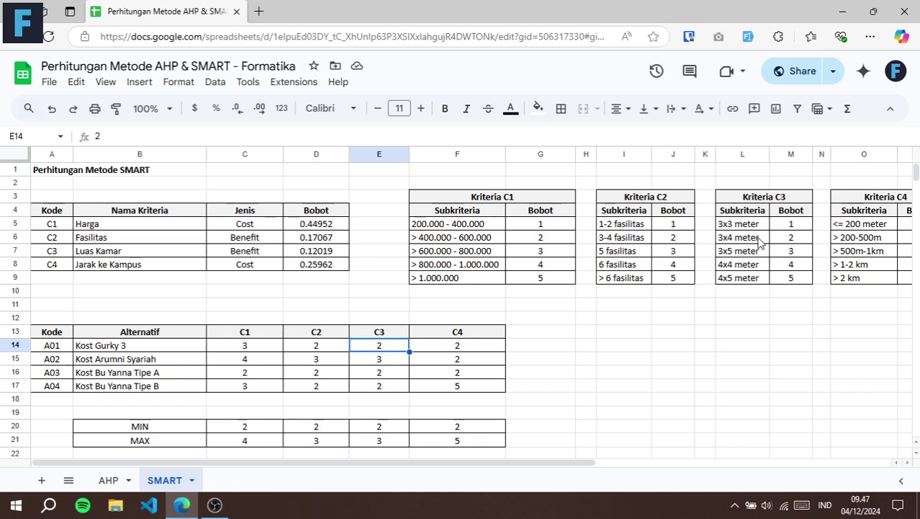
left_click(750, 243)
left_click(439, 347)
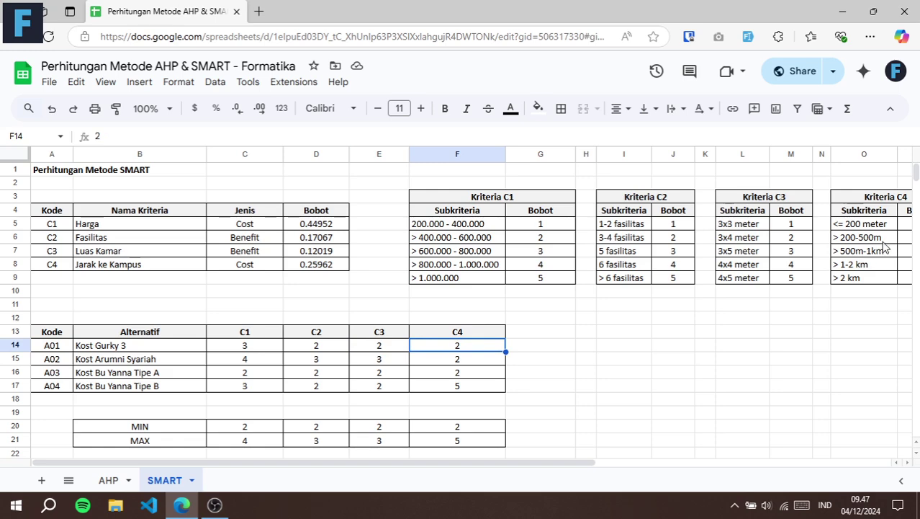
left_click_drag(582, 461, 637, 450)
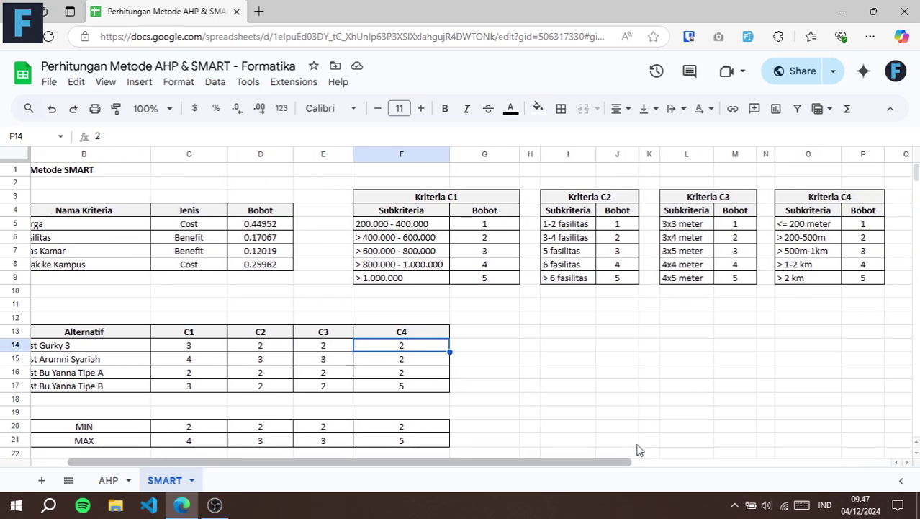
left_click(868, 241)
left_click_drag(547, 459, 419, 452)
left_click_drag(163, 349, 458, 388)
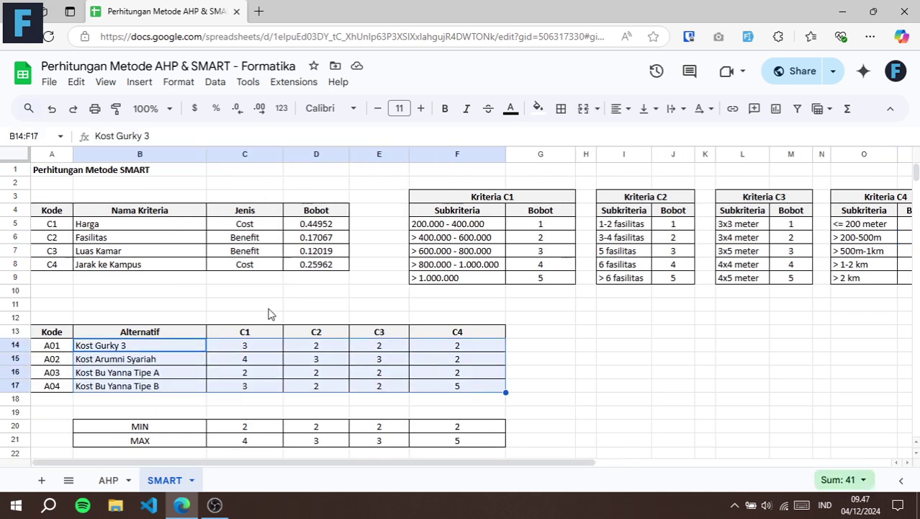
- Select the MIN and MAX values in C20:F21 and inspect their formulas across criteria C1 to C4, ending on C20
scroll(272, 299, "down", 1)
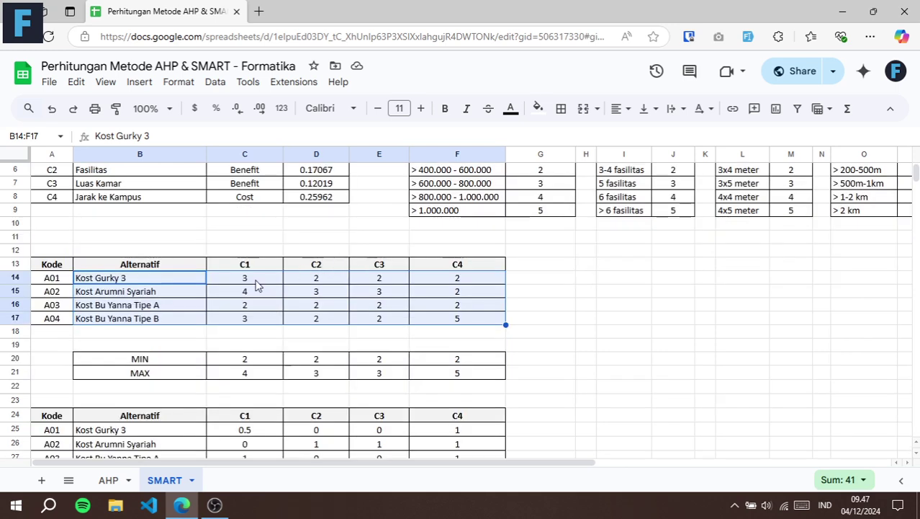
scroll(257, 285, "down", 1)
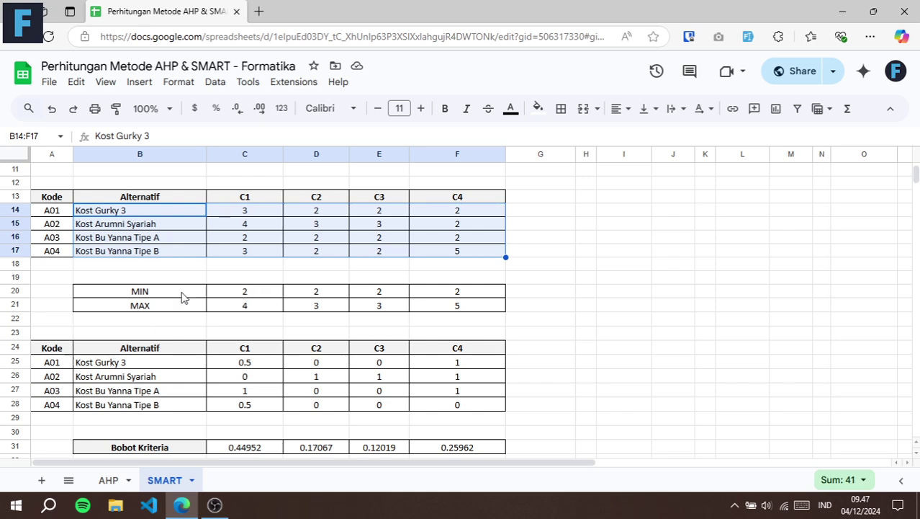
left_click_drag(244, 294, 465, 306)
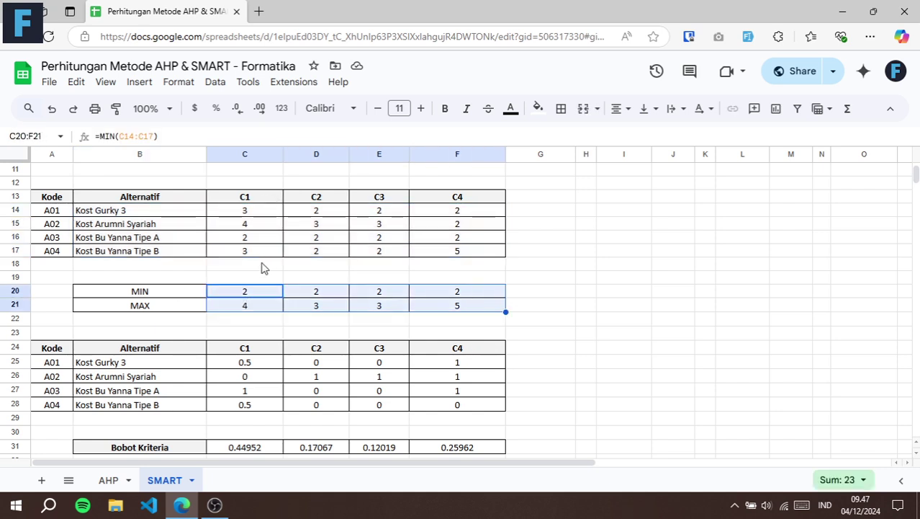
left_click(240, 294)
left_click(238, 305)
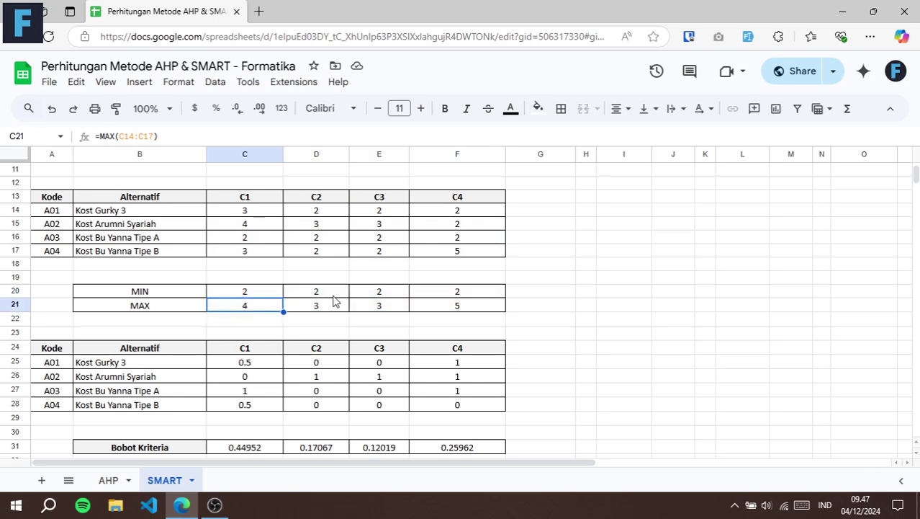
left_click(335, 295)
left_click(337, 309)
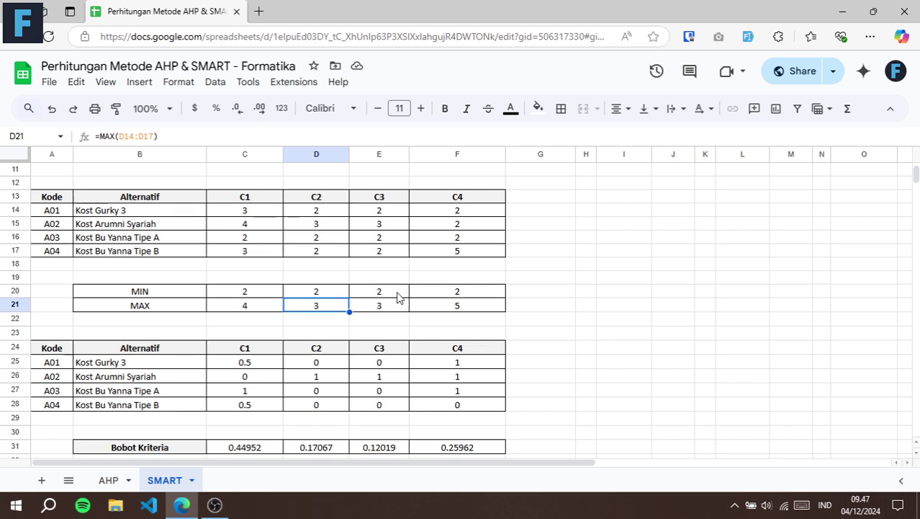
left_click(400, 293)
left_click(458, 295)
left_click(256, 294)
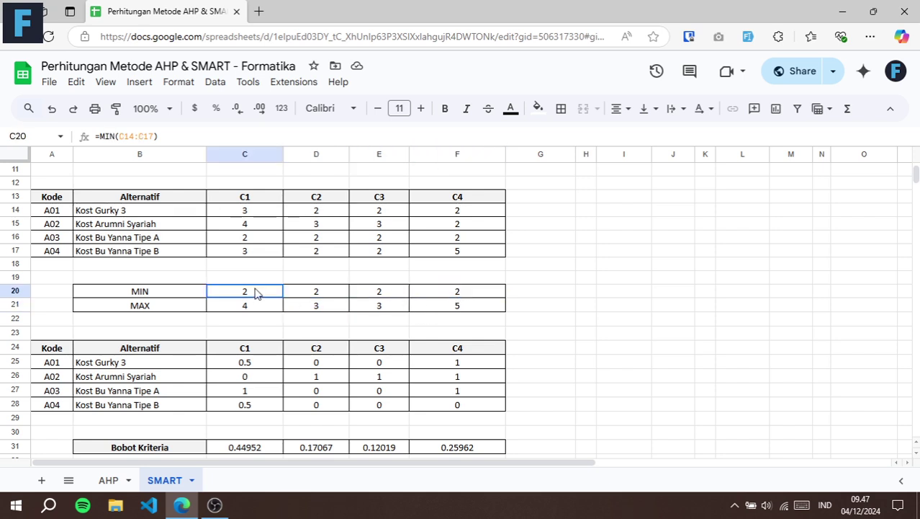
- Inspect the C14:C17 range used by the C1 MIN and MAX formulas in C20 and C21, and select C20:F21
double_click(256, 293)
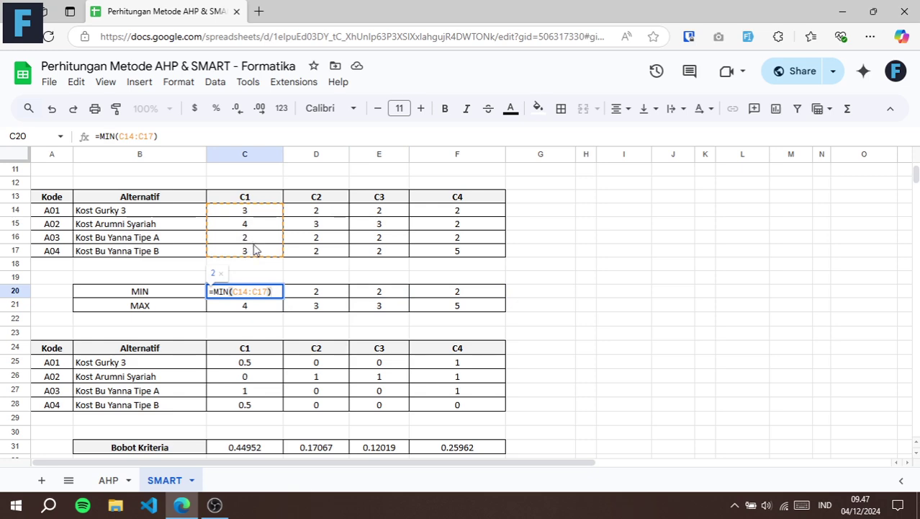
key("Escape")
double_click(251, 308)
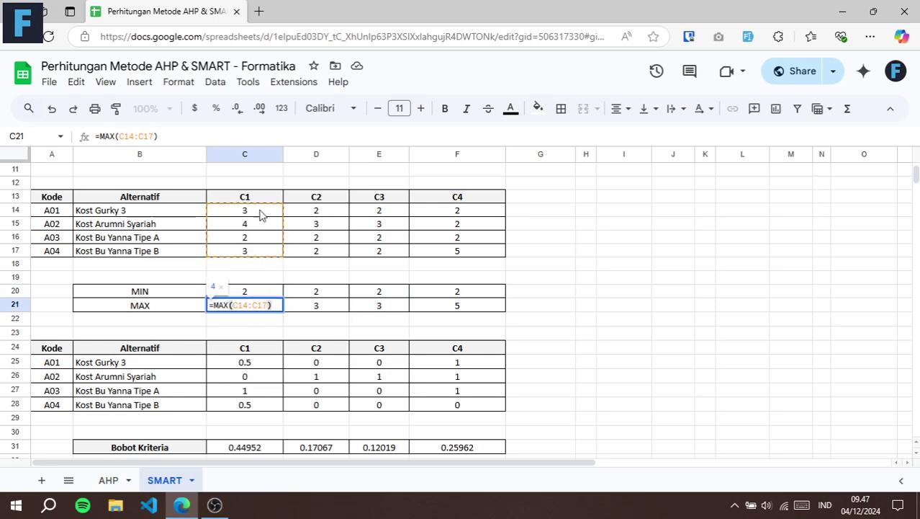
key("Escape")
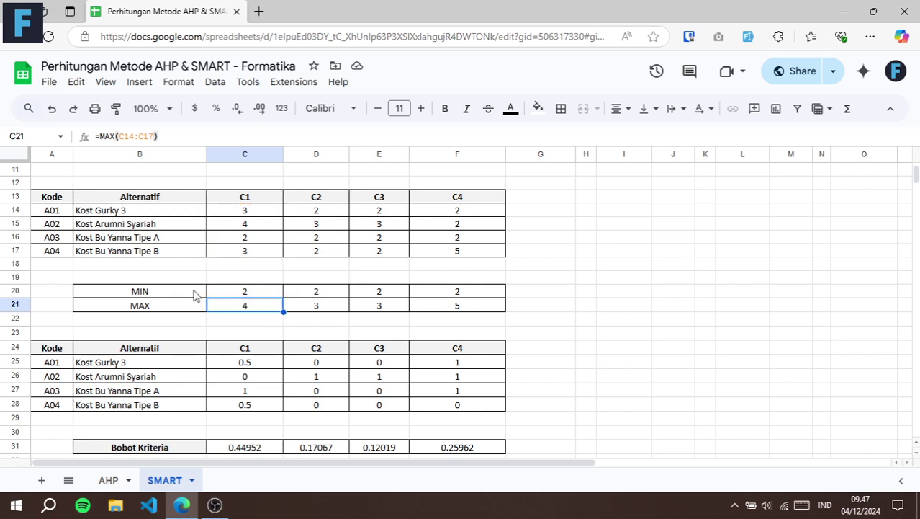
left_click_drag(216, 292, 454, 306)
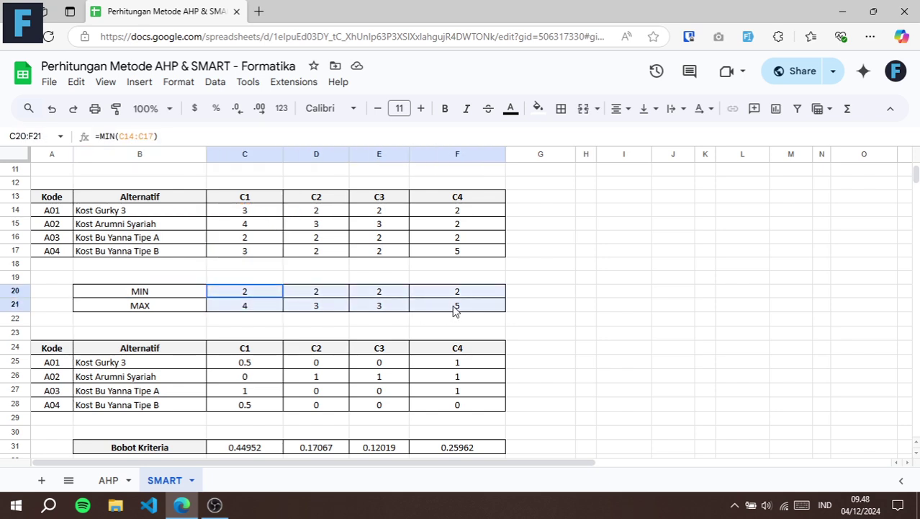
- Open Kost Gurky 3's C1 formula in C25 and trace its reference to the criterion type in C5 and its other inputs
left_click(243, 365)
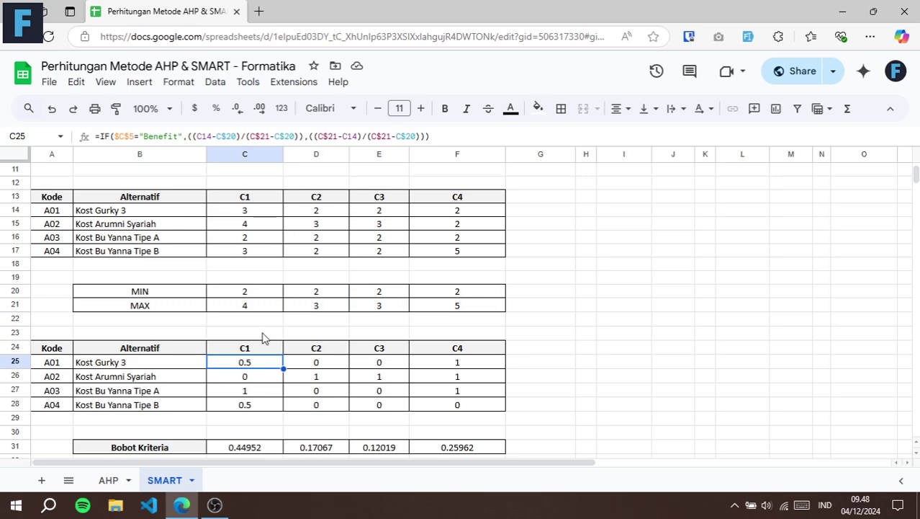
scroll(260, 330, "down", 2)
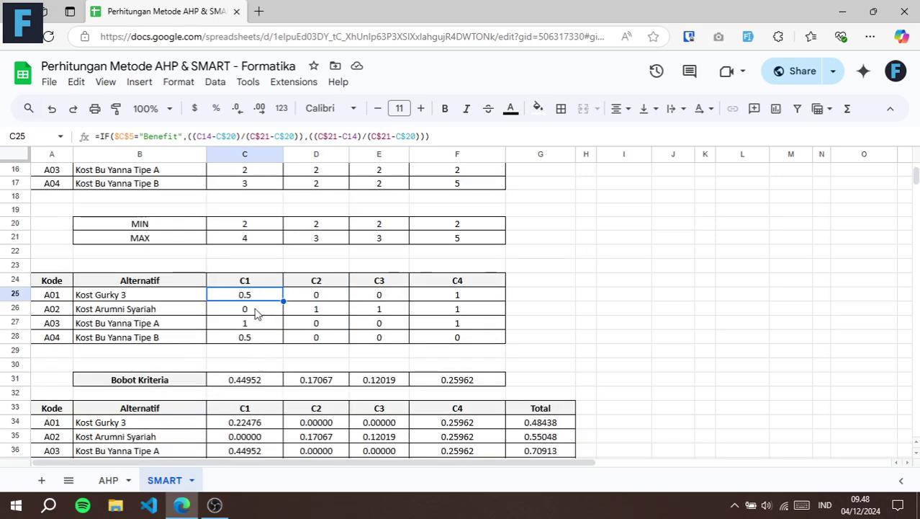
double_click(259, 295)
key("Escape")
key("F2")
scroll(288, 245, "up", 5)
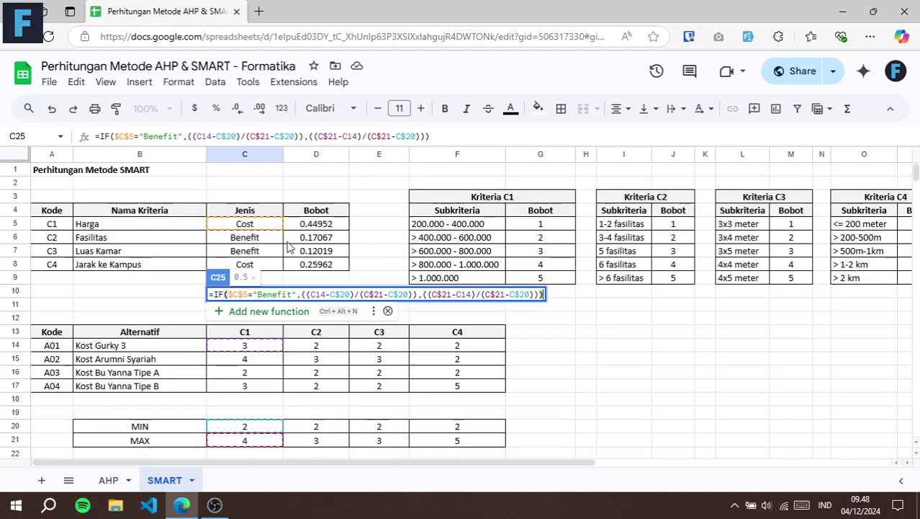
scroll(311, 248, "down", 5)
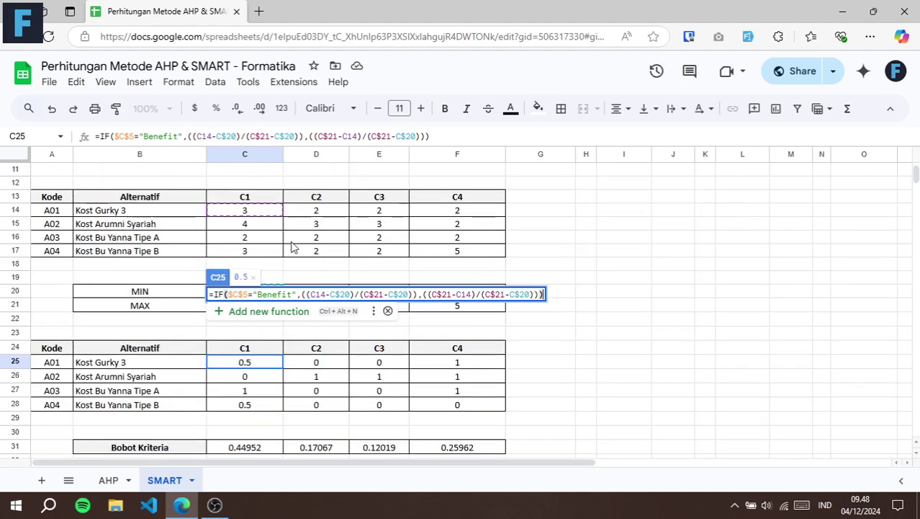
scroll(294, 245, "down", 3)
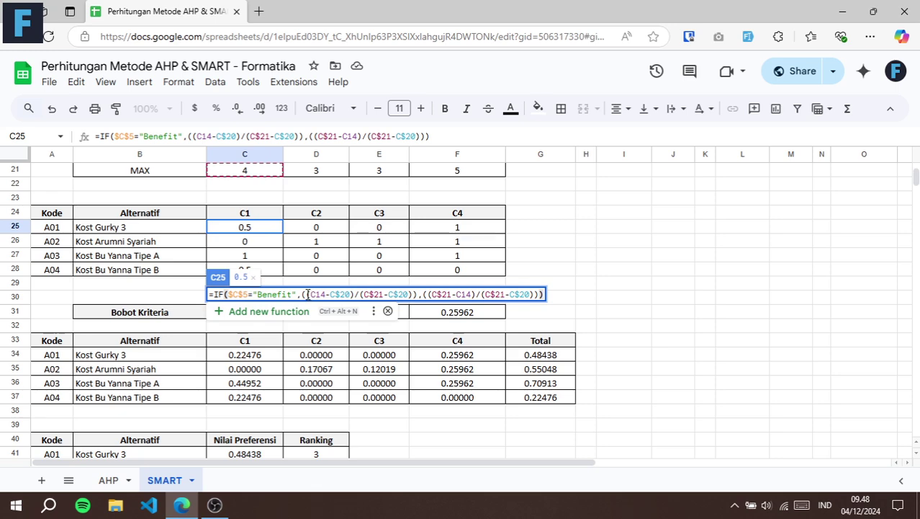
- Examine the Benefit and Cost branches of the C25 formula against C14 and the MIN and MAX cells, leaving the formula unchanged
left_click_drag(308, 293, 543, 296)
left_click(416, 295)
left_click(416, 296)
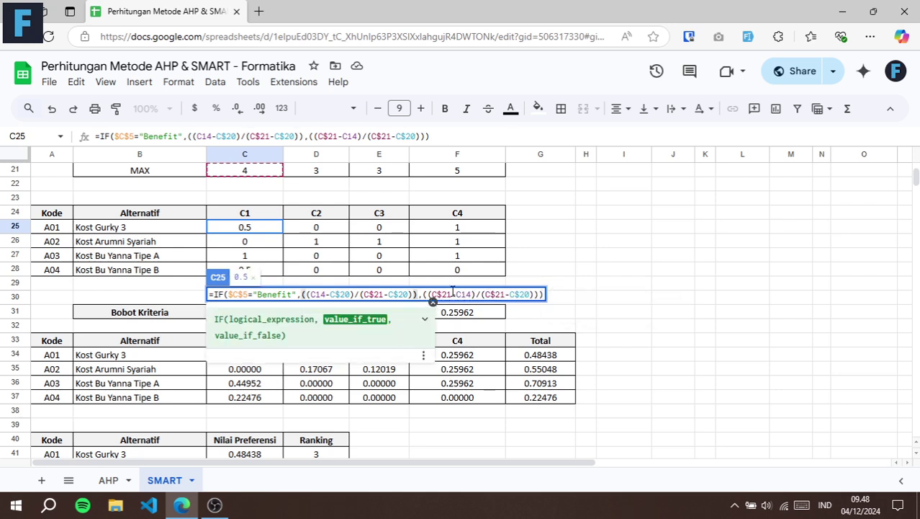
left_click(452, 294)
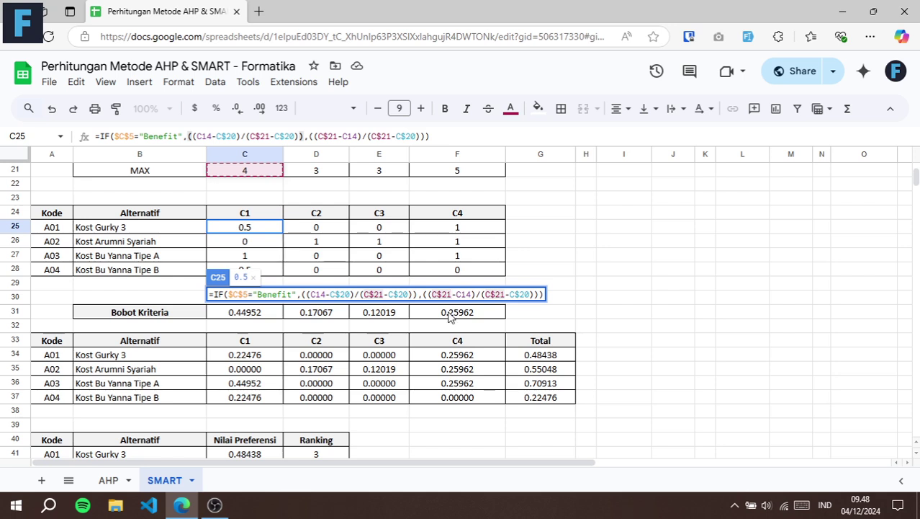
scroll(240, 198, "up", 1)
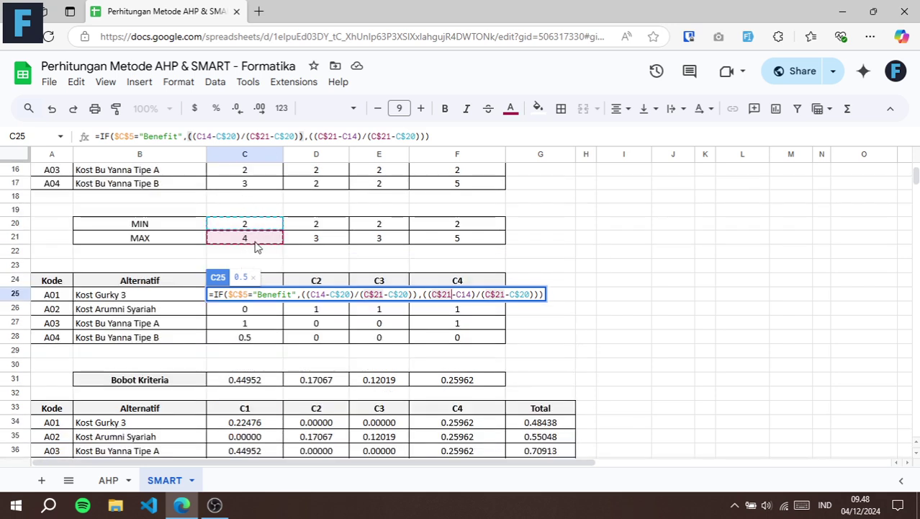
scroll(251, 246, "up", 1)
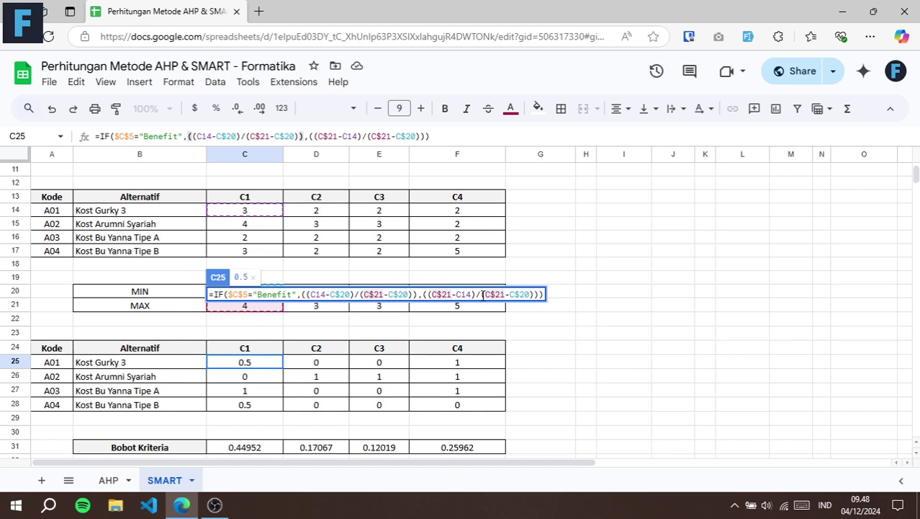
scroll(300, 267, "down", 2)
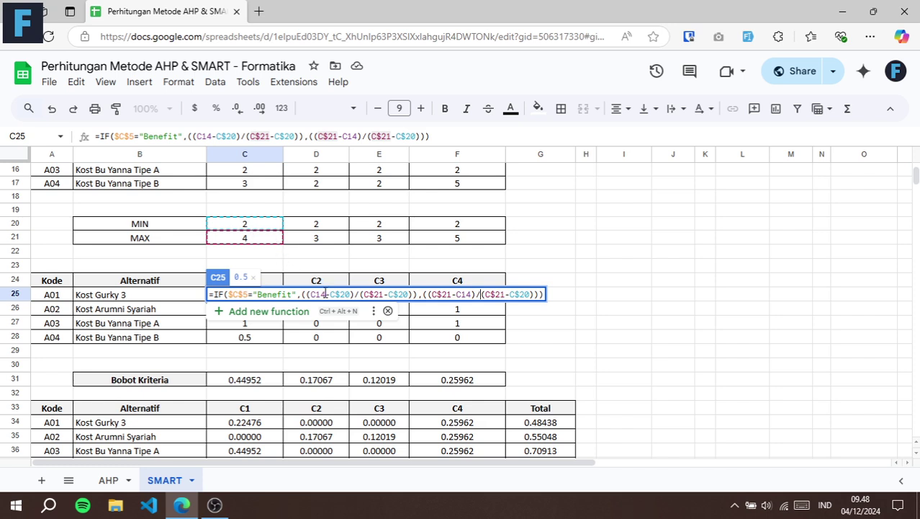
key("Escape")
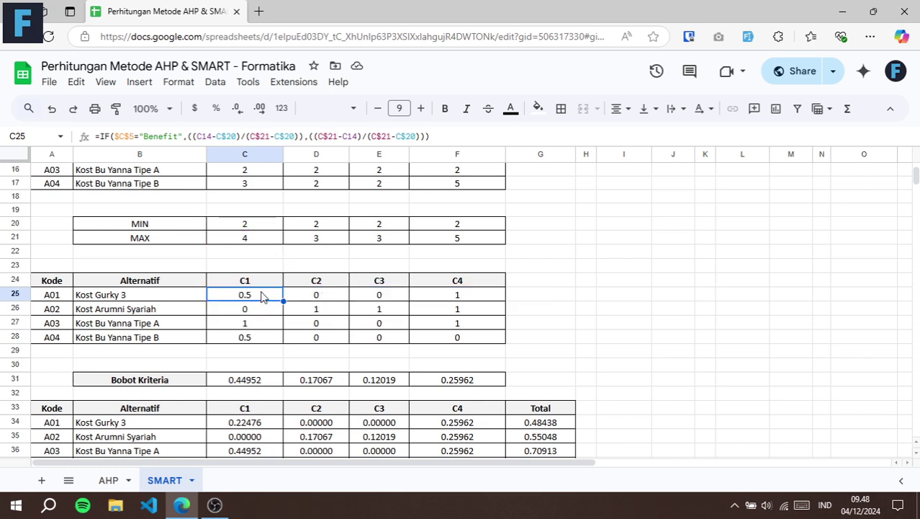
- Inspect Kost Arumni Syariah's C1 formula in C26 against its score in C15 and the C1 MIN and MAX values
double_click(257, 309)
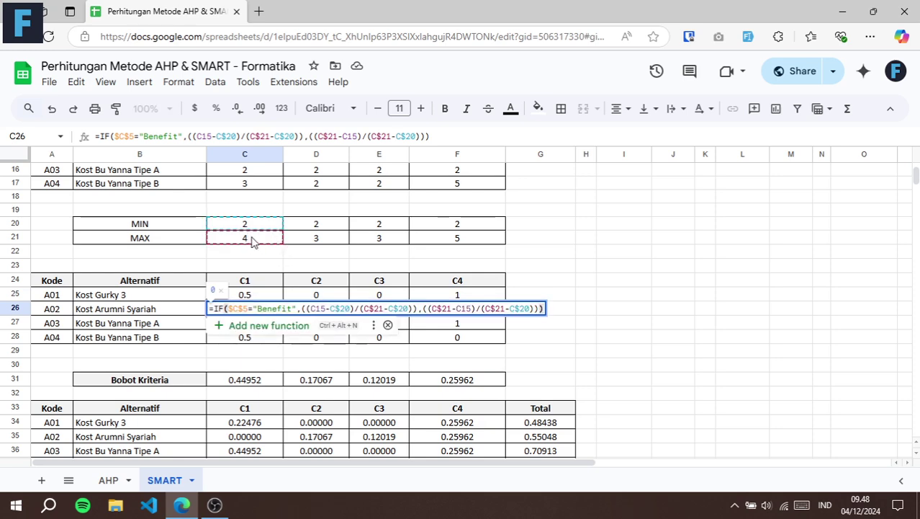
scroll(252, 241, "up", 1)
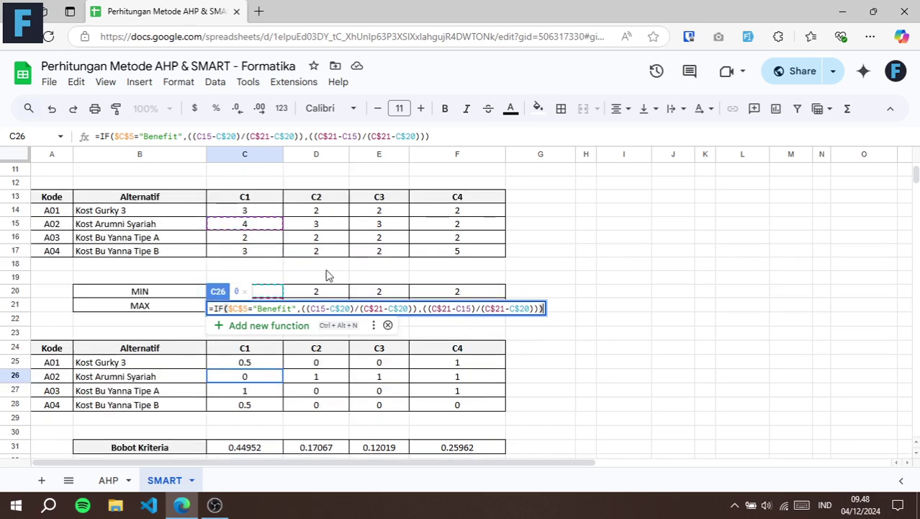
scroll(328, 275, "down", 2)
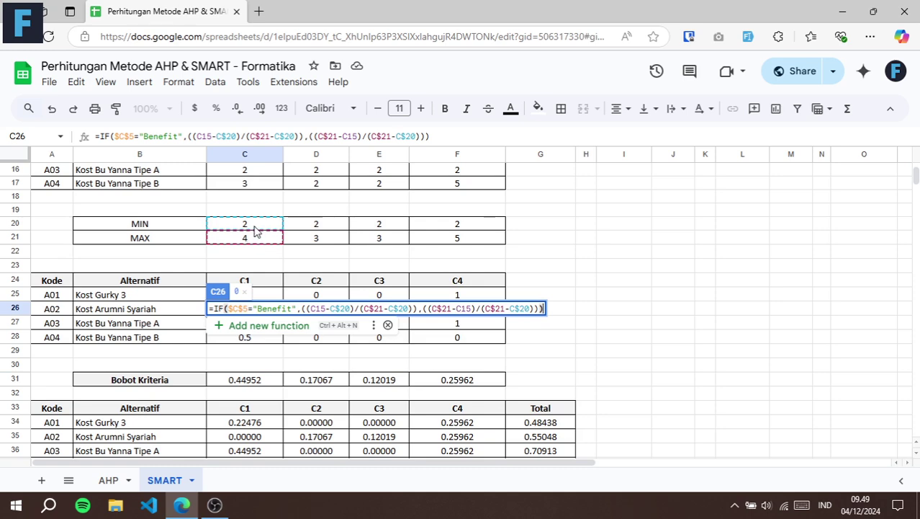
key("Escape")
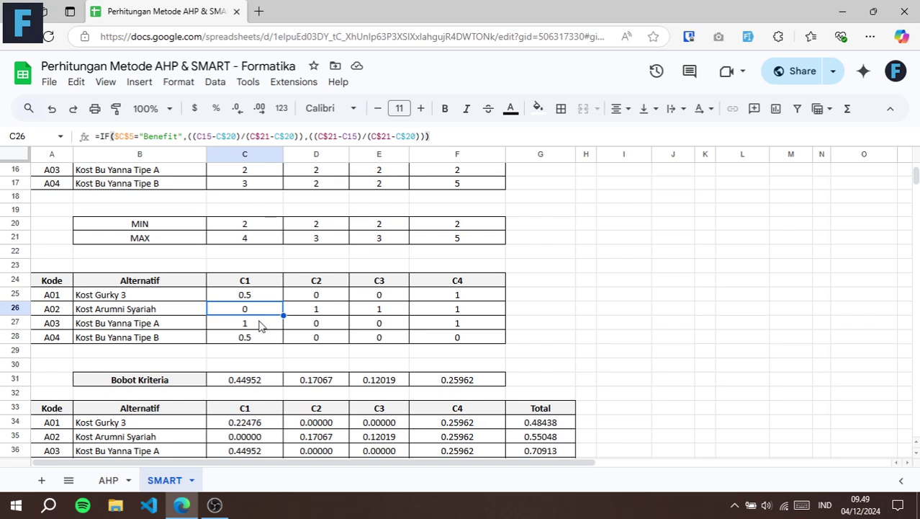
- Inspect Kost Bu Yanna Tipe A's C1 formula in C27, highlighting the denominator (C$21-C$20) and tracing C16 and the MIN and MAX cells
left_click(258, 326)
double_click(256, 324)
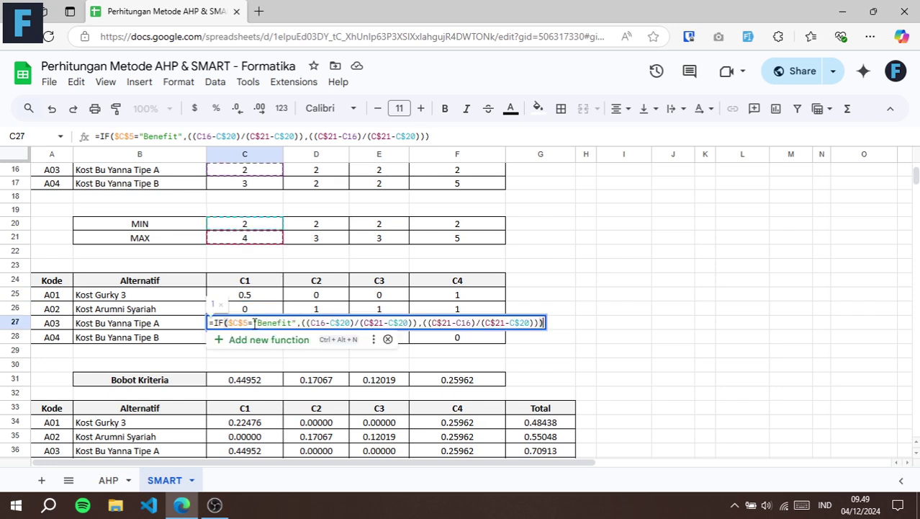
left_click(447, 323)
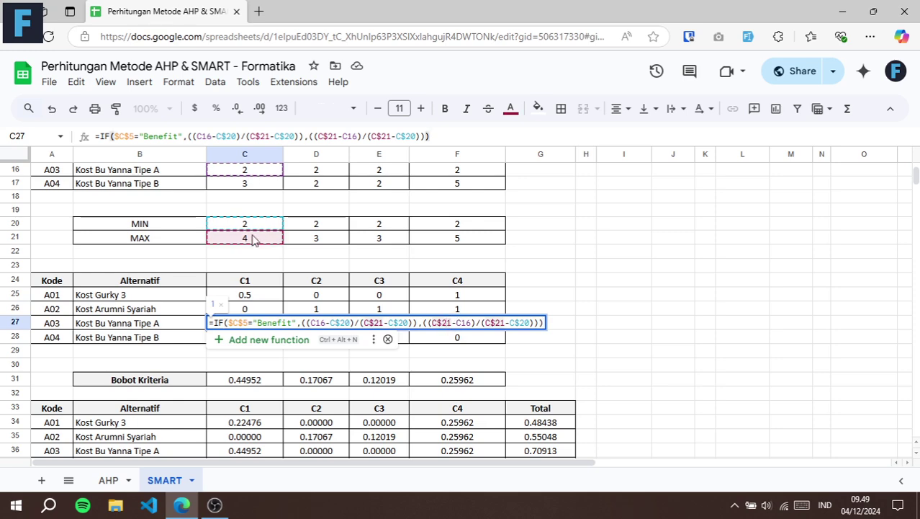
scroll(251, 248, "up", 2)
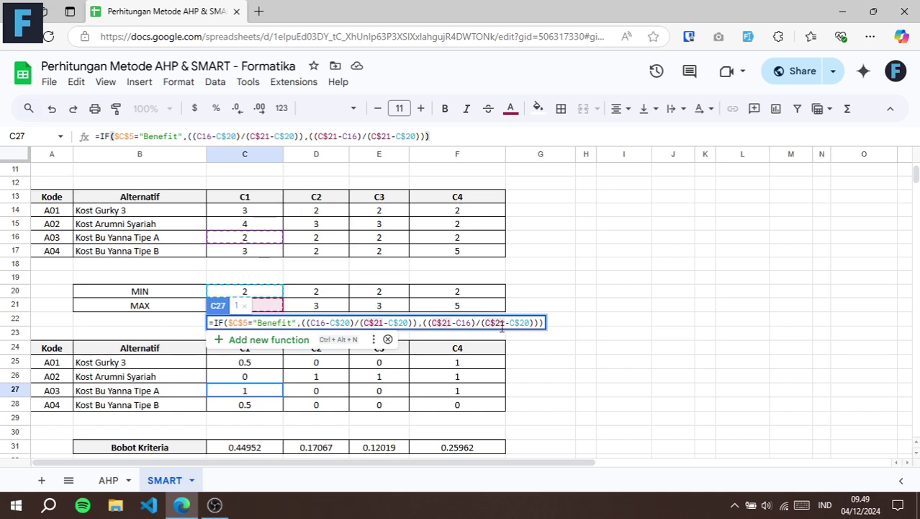
scroll(274, 292, "down", 2)
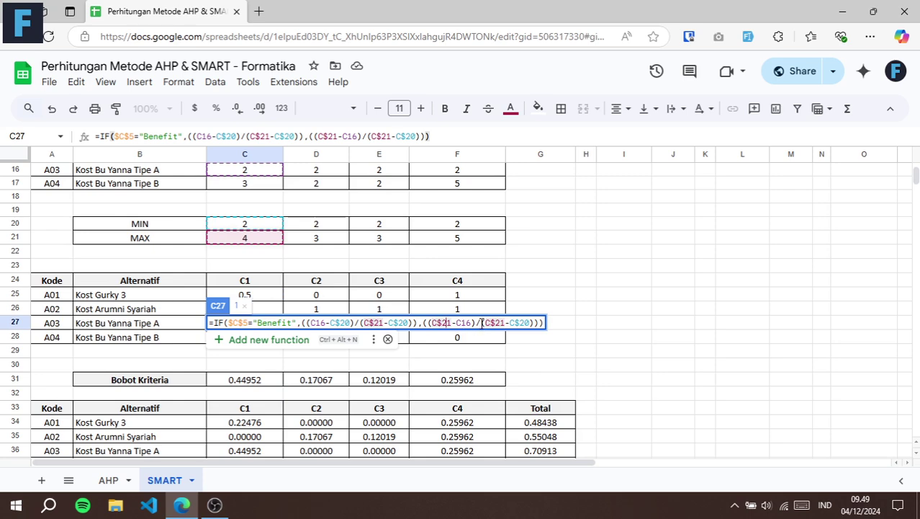
left_click_drag(534, 322, 487, 321)
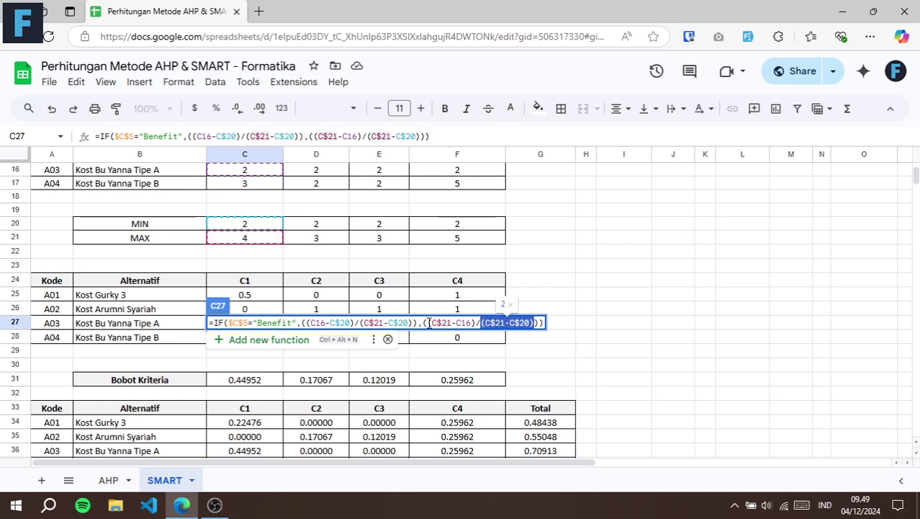
mouse_move(478, 323)
left_mouse_down()
mouse_move(429, 323)
mouse_move(485, 322)
left_mouse_up()
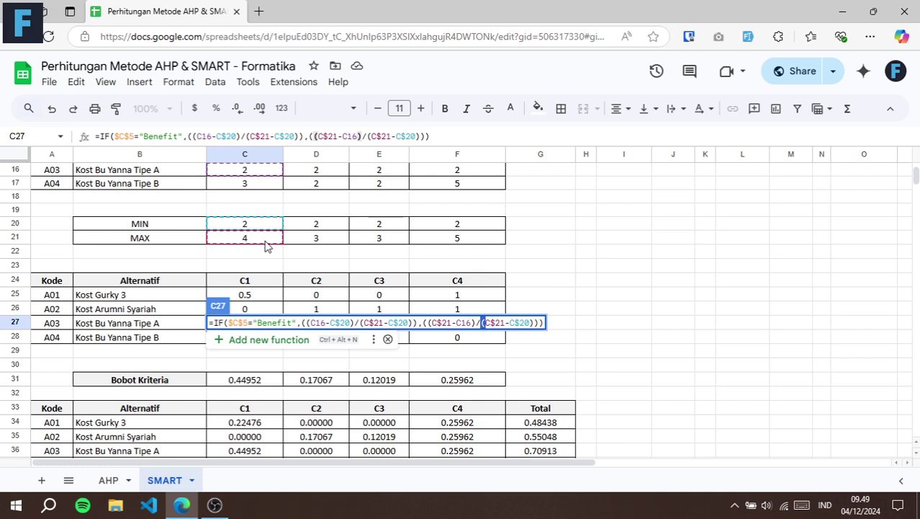
scroll(265, 243, "up", 1)
key("Escape")
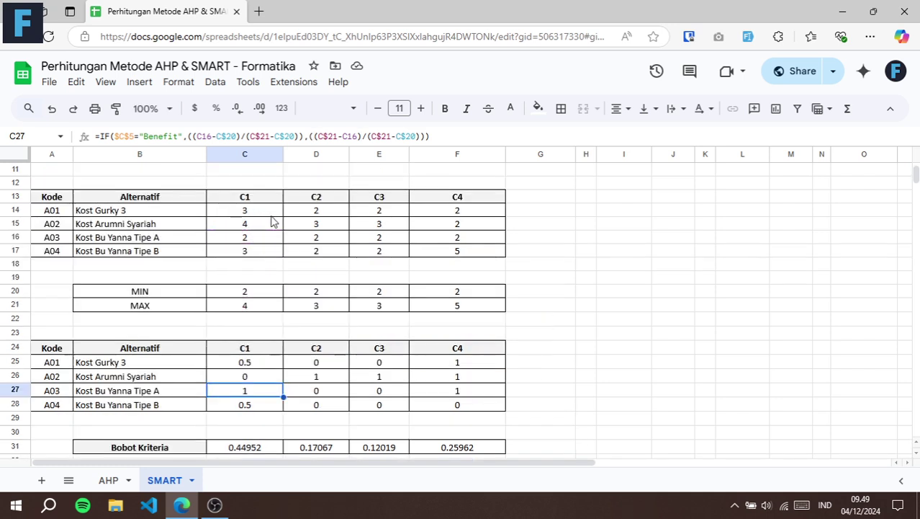
- Inspect the C2 Benefit formulas in D25 and D26, tracing their references to the alternatives' scores and the C2 MIN and MAX values
left_click(322, 366)
double_click(326, 363)
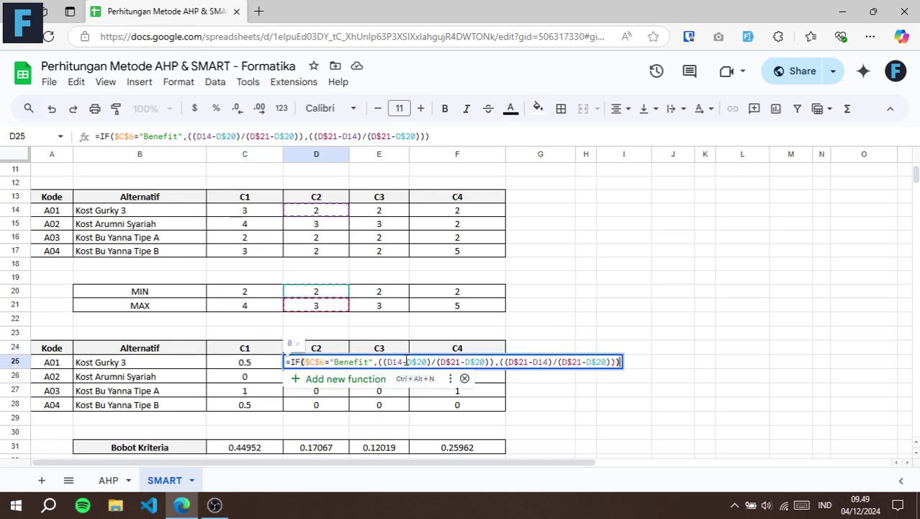
left_click_drag(387, 362, 426, 364)
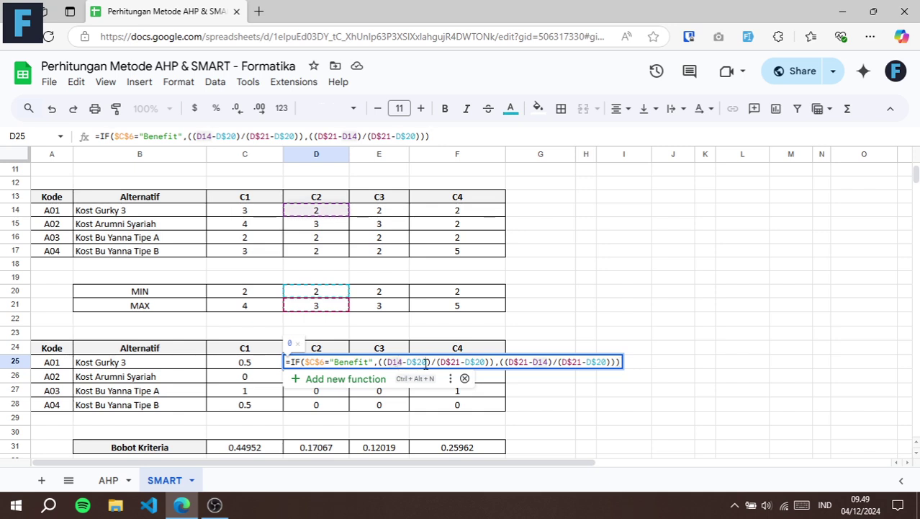
left_click(393, 362)
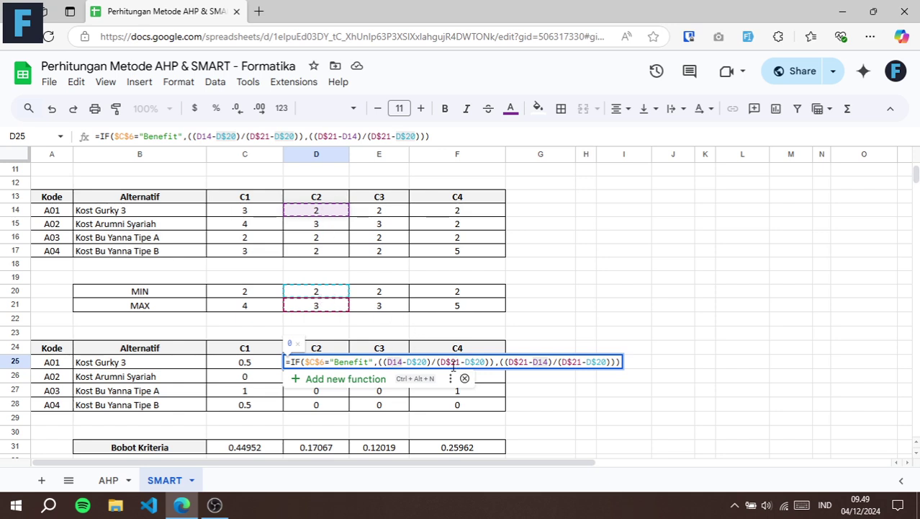
left_click(452, 362)
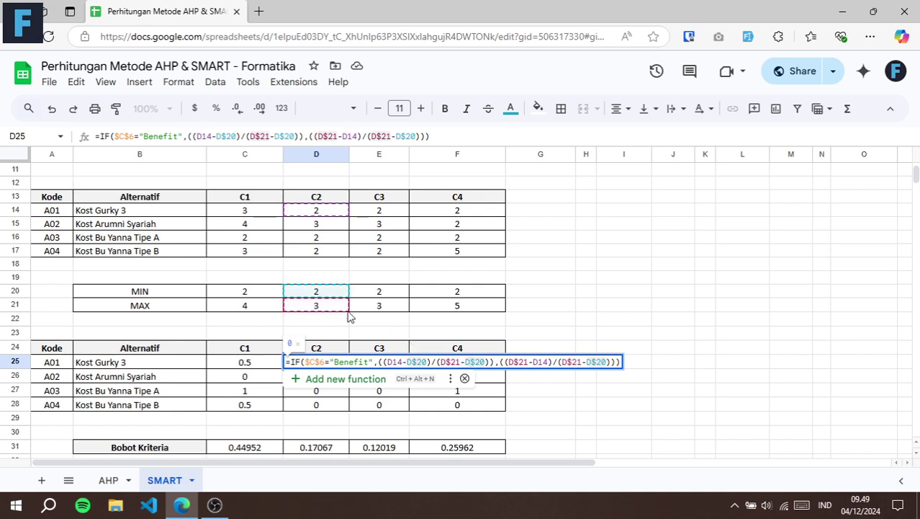
key("Return")
double_click(325, 377)
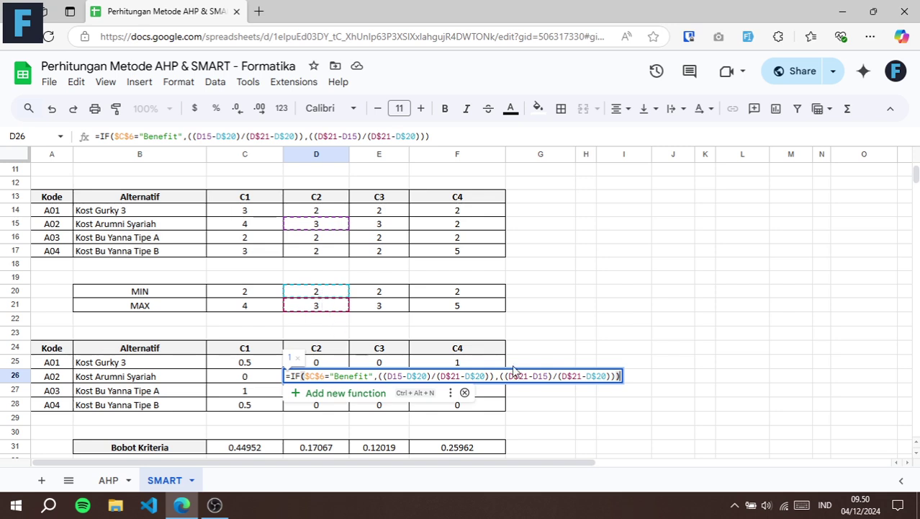
key("Escape")
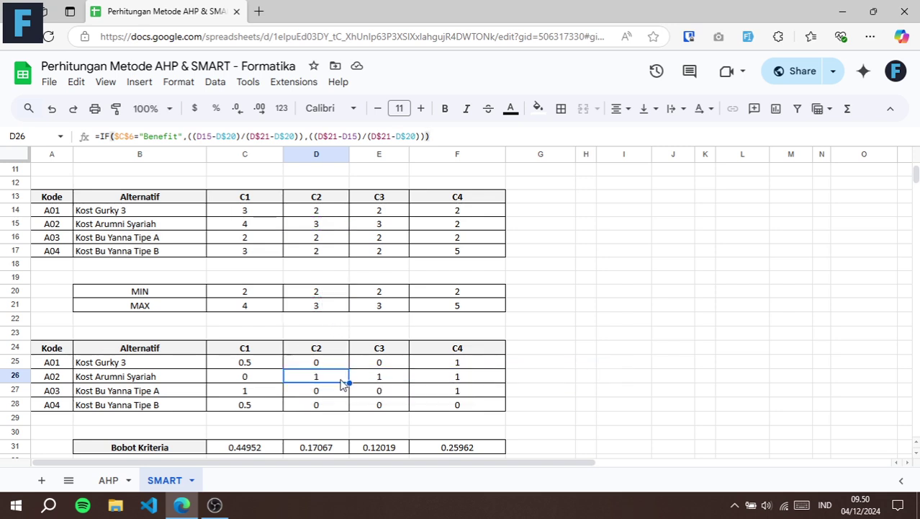
- Inspect Kost Gurky 3's C2 formula in D25, highlighting its Benefit denominator (D$21-D$20) and numerator (D14-D$20)
left_click(334, 363)
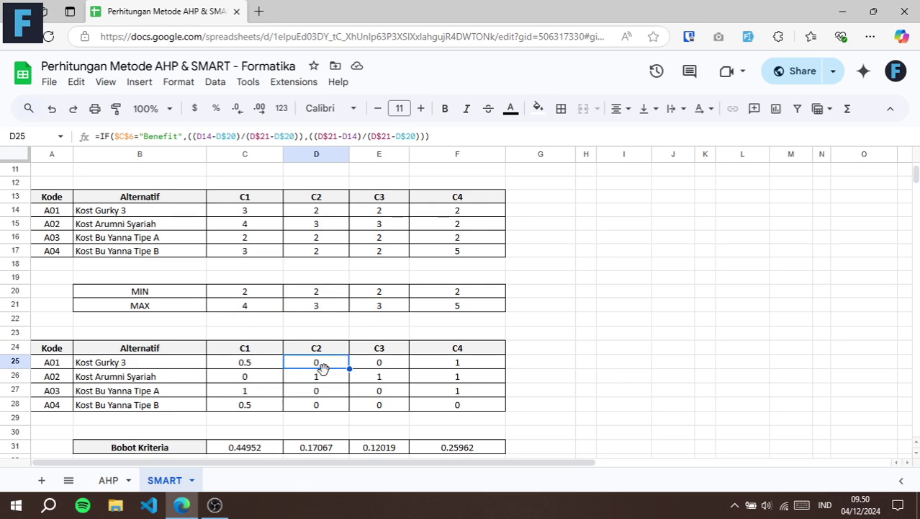
double_click(323, 366)
left_click_drag(451, 362, 486, 362)
left_click(475, 363)
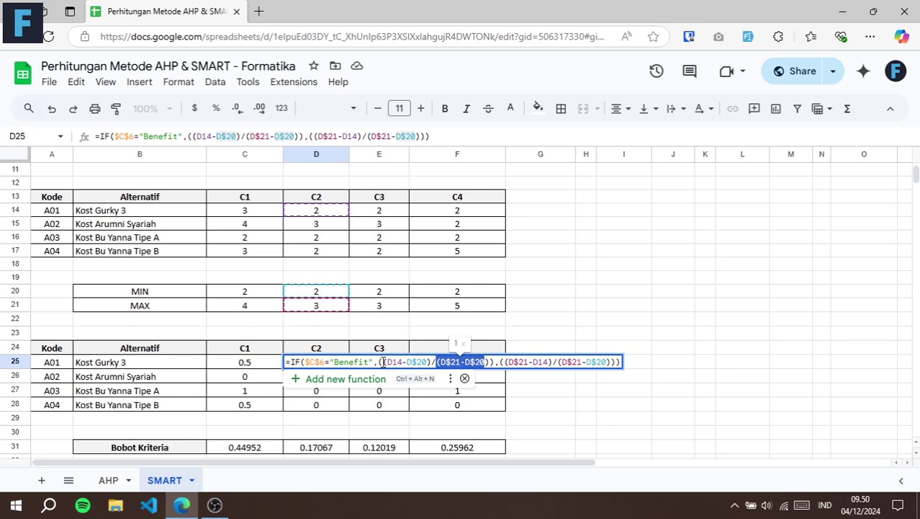
left_click_drag(382, 362, 432, 362)
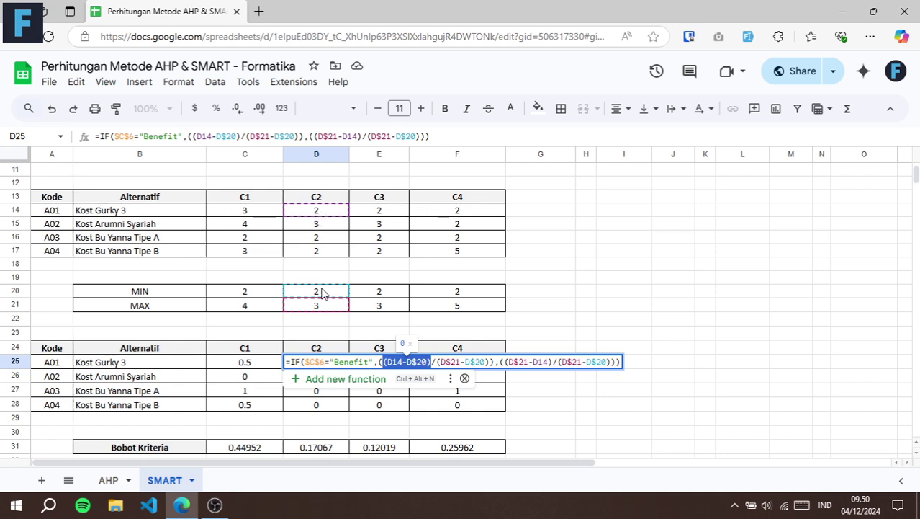
key("Escape")
- Inspect the C3 and C4 utility formulas in E25 and F25, and highlight the utility results of all alternatives in C25:F28
left_click(379, 364)
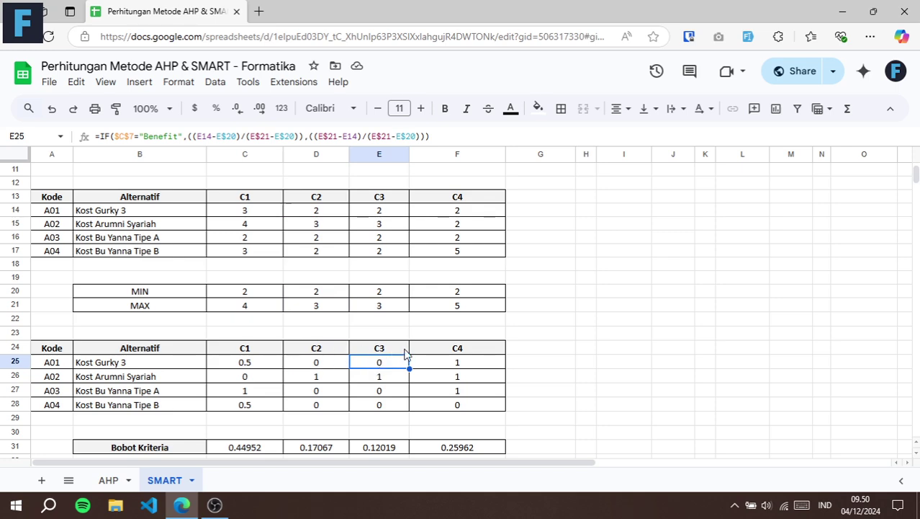
double_click(400, 364)
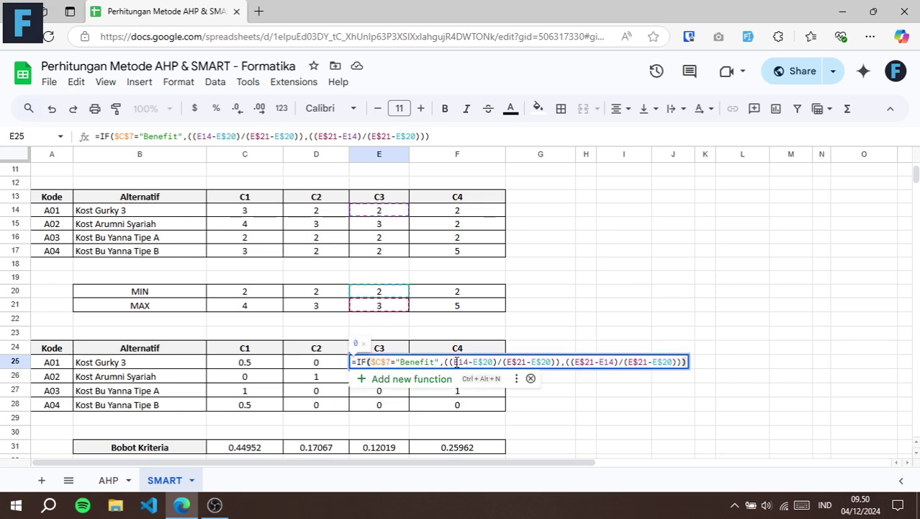
key("Escape")
left_click(480, 365)
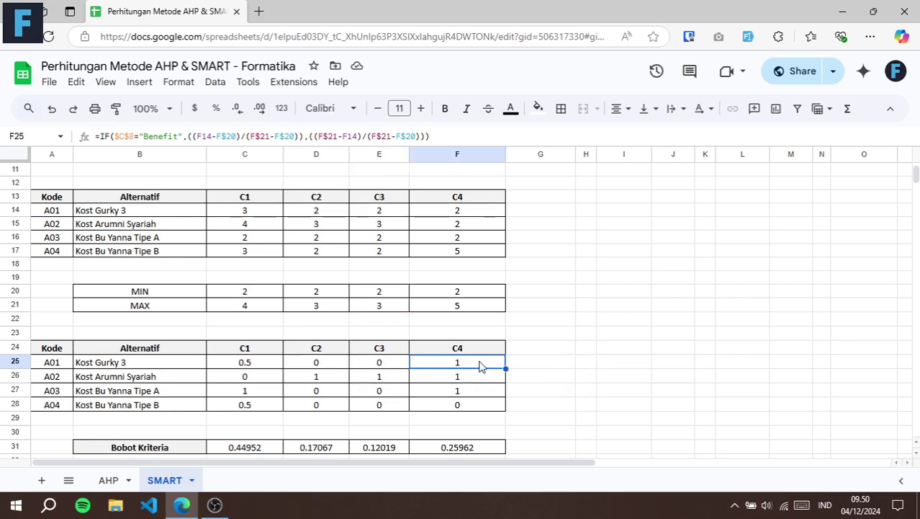
double_click(490, 362)
left_click_drag(747, 362, 659, 362)
key("Escape")
left_click(371, 365)
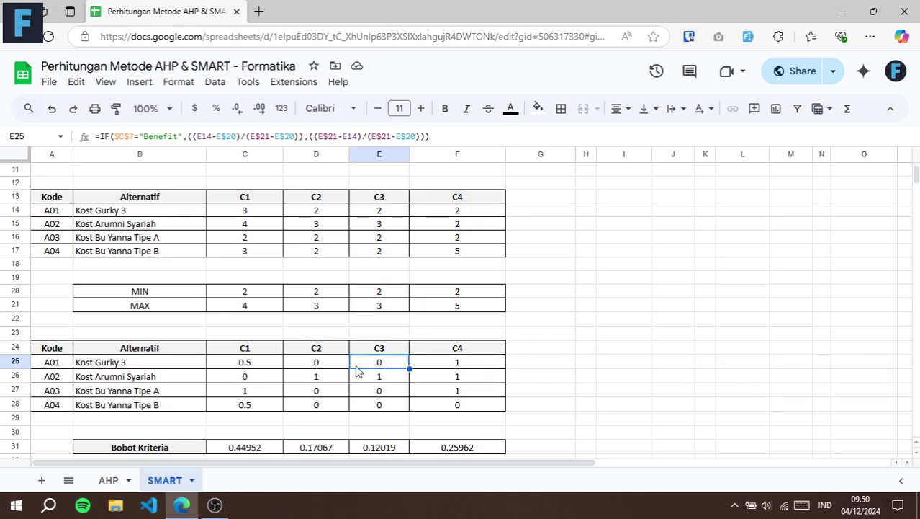
left_click_drag(261, 363, 464, 410)
left_click(465, 409)
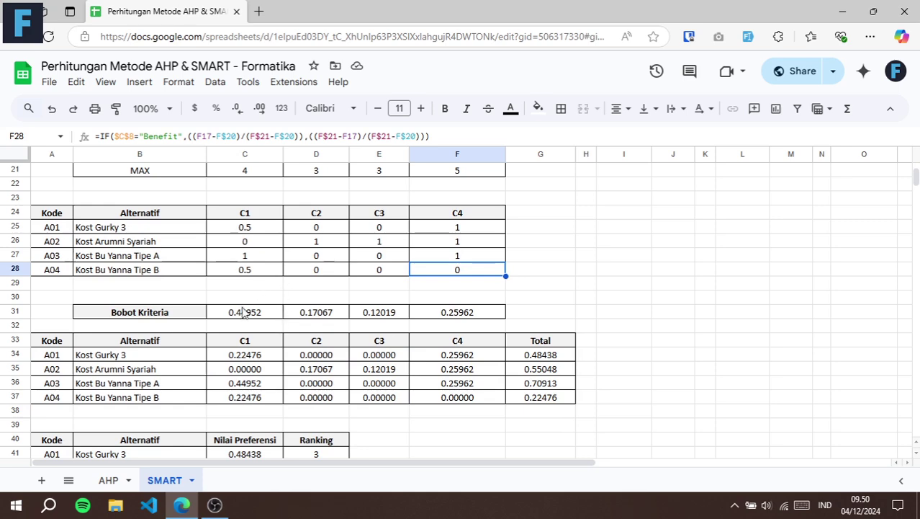
- Open Kost Gurky 3's weighted C1 formula in C34 to view its weight and utility references, leaving it unchanged
left_click(245, 357)
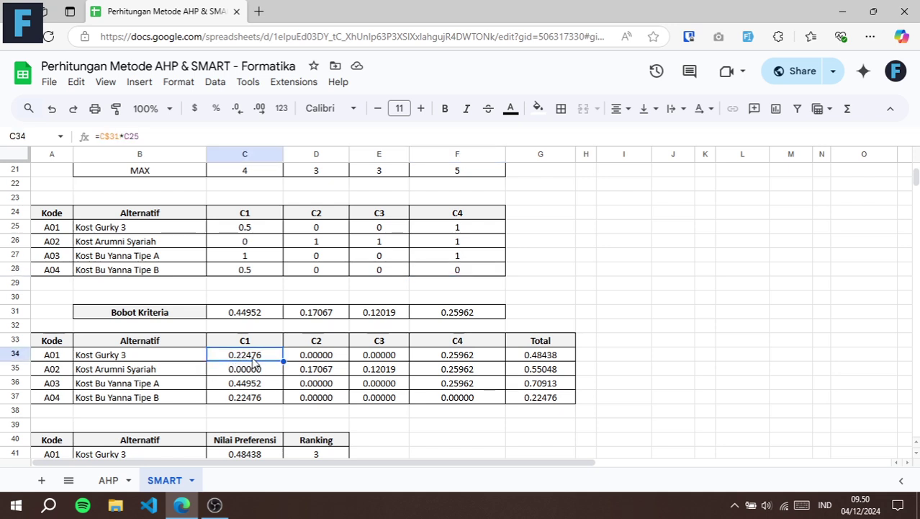
key("F2")
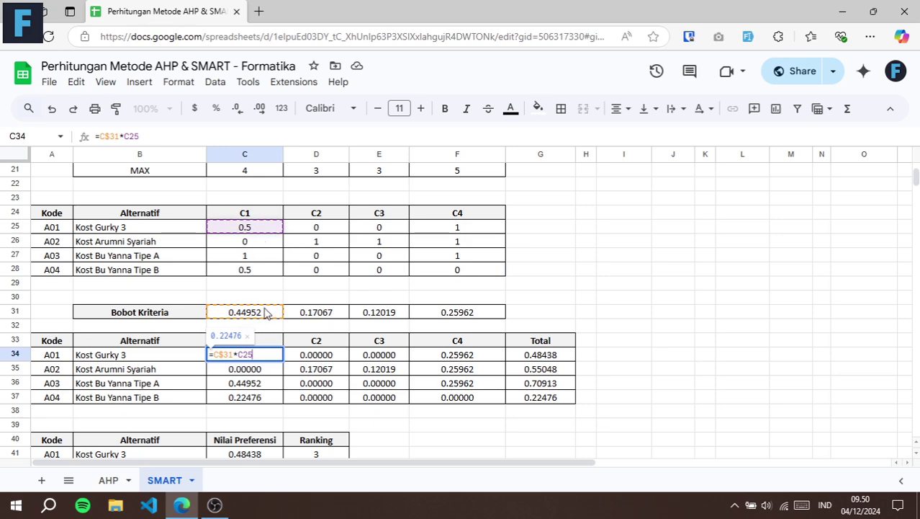
key("Escape")
- Compare the Bobot Kriteria weights in row 31 with the criteria table's source weights in D5:D8
left_click(184, 317)
left_click_drag(389, 318, 412, 319)
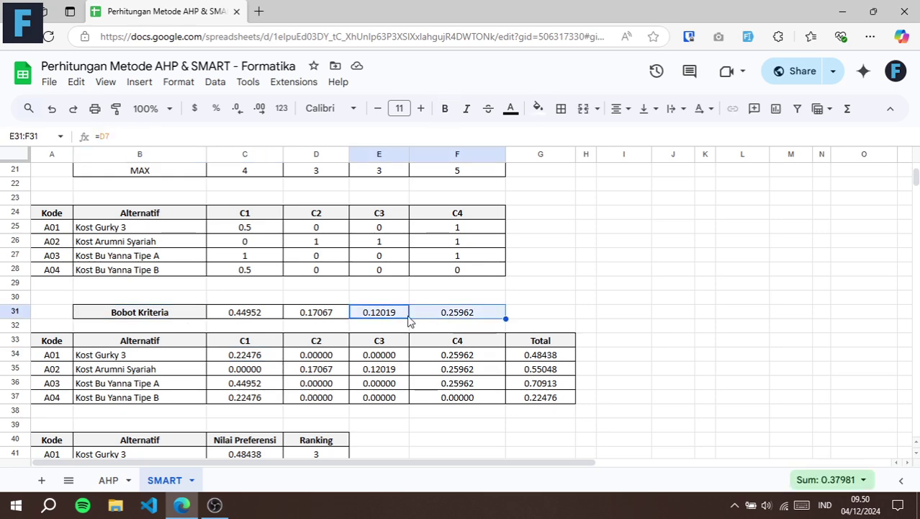
scroll(284, 313, "up", 5)
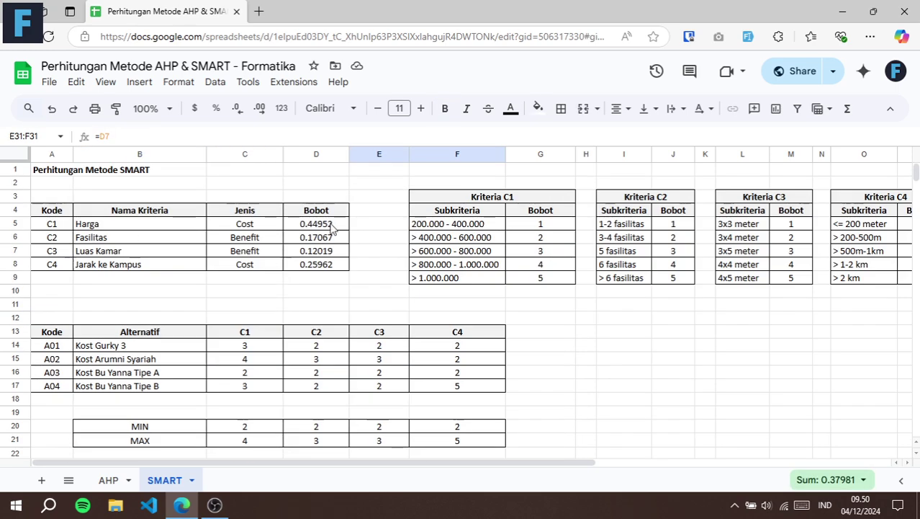
left_click_drag(332, 225, 332, 267)
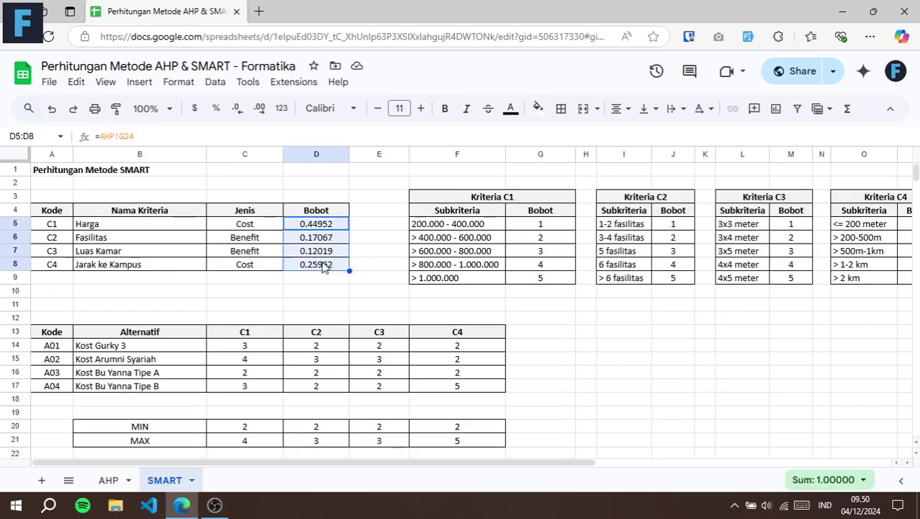
scroll(323, 267, "down", 5)
left_click_drag(252, 245, 430, 250)
- Inspect the weighted C1 formulas in C34, C35 and C36, tracing the C1 weight in C31 and each alternative's utility value
left_click(258, 289)
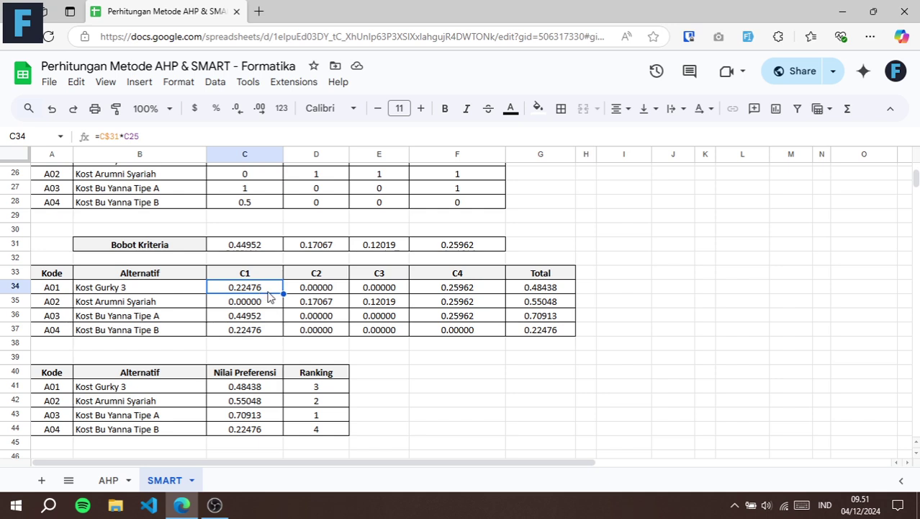
scroll(266, 260, "up", 2)
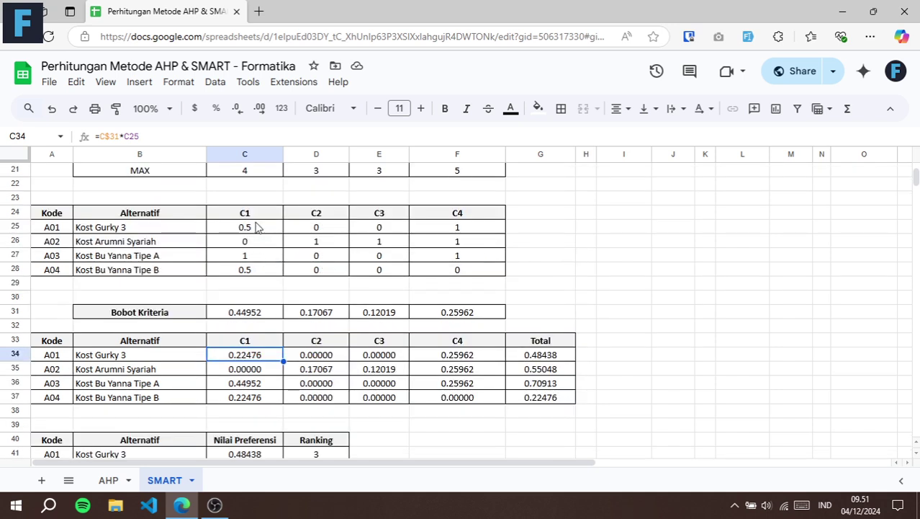
key("F2")
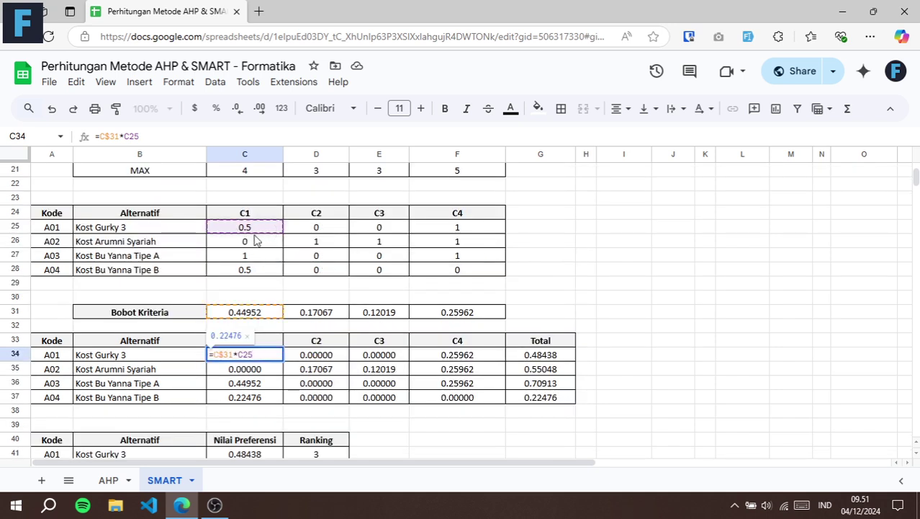
key("Escape")
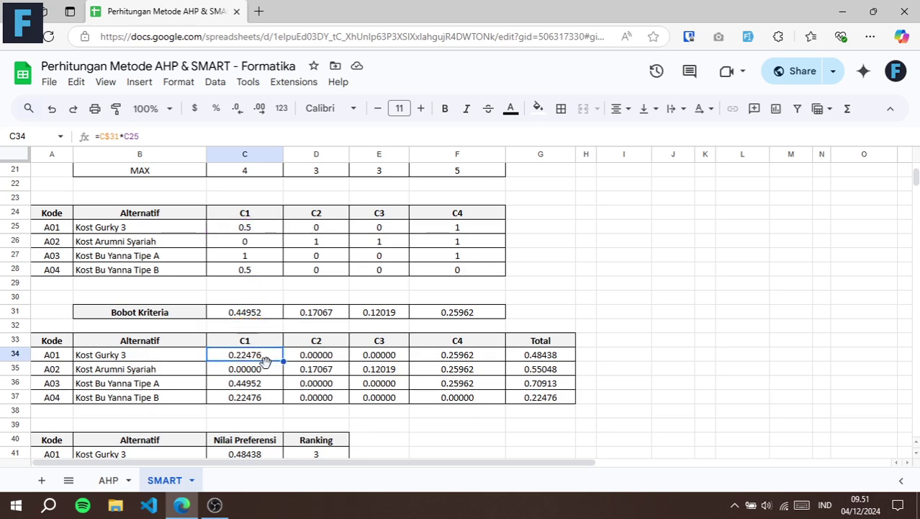
key("Down")
key("F2")
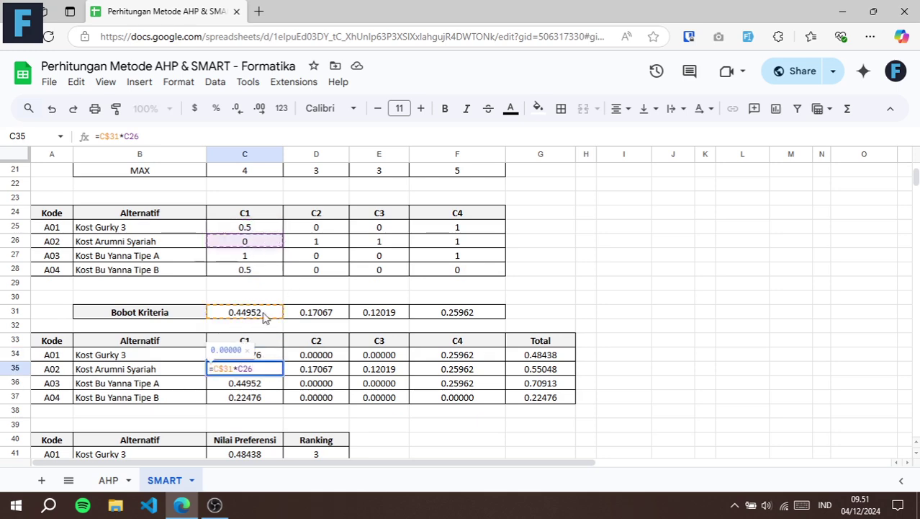
key("Escape")
left_click(266, 384)
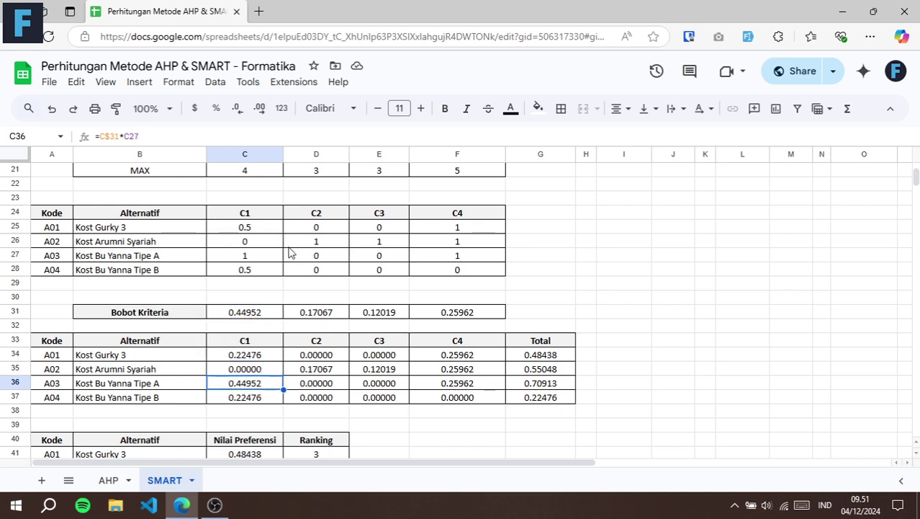
key("F2")
key("Escape")
- Examine the weighted C2, C3 and C4 values against the C3 and C4 utility values and the C4 weight in F31
left_click_drag(333, 355, 335, 397)
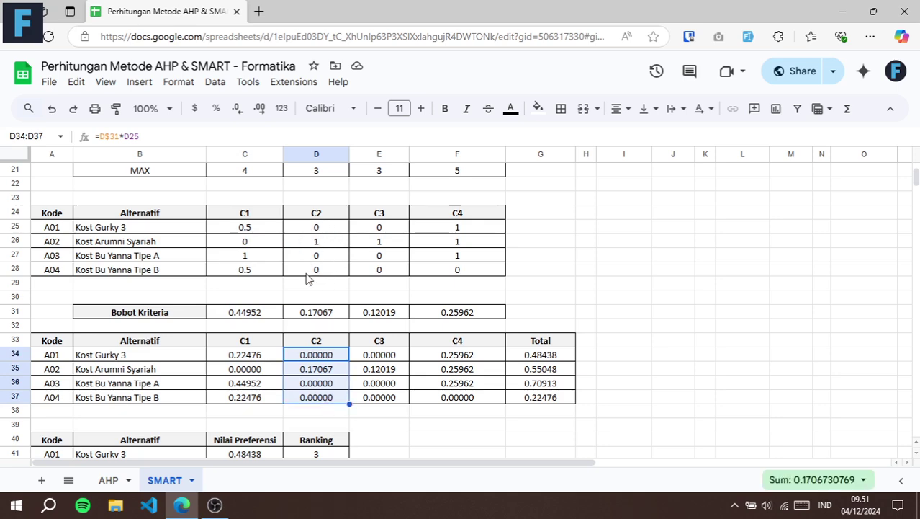
left_click_drag(393, 357, 394, 386)
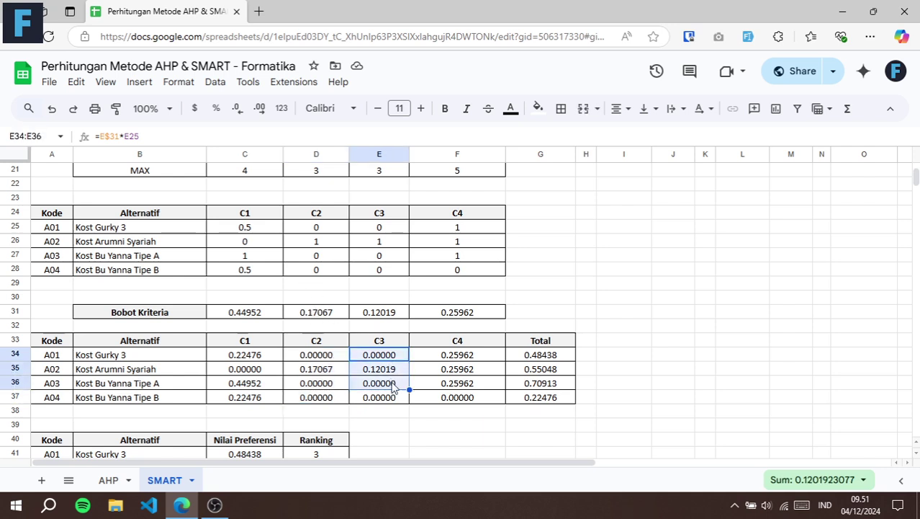
left_click_drag(387, 232, 380, 273)
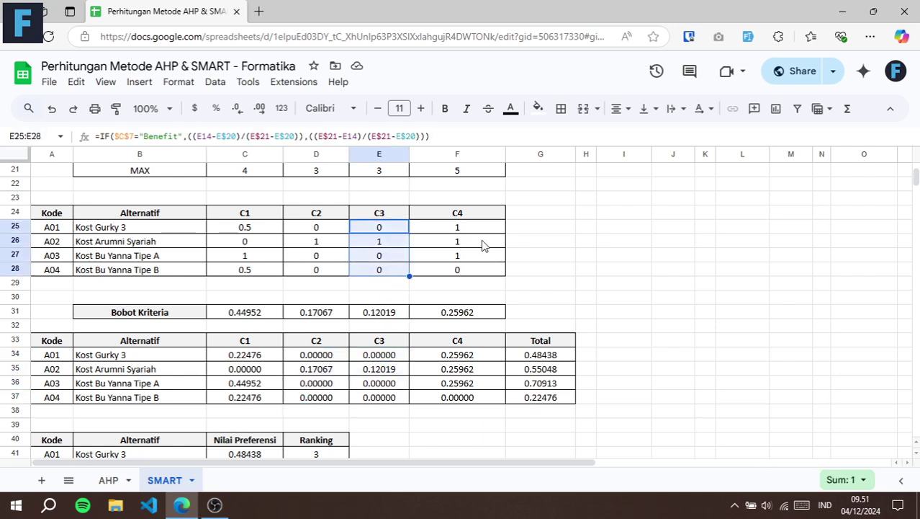
left_click_drag(479, 229, 472, 279)
left_click(466, 319)
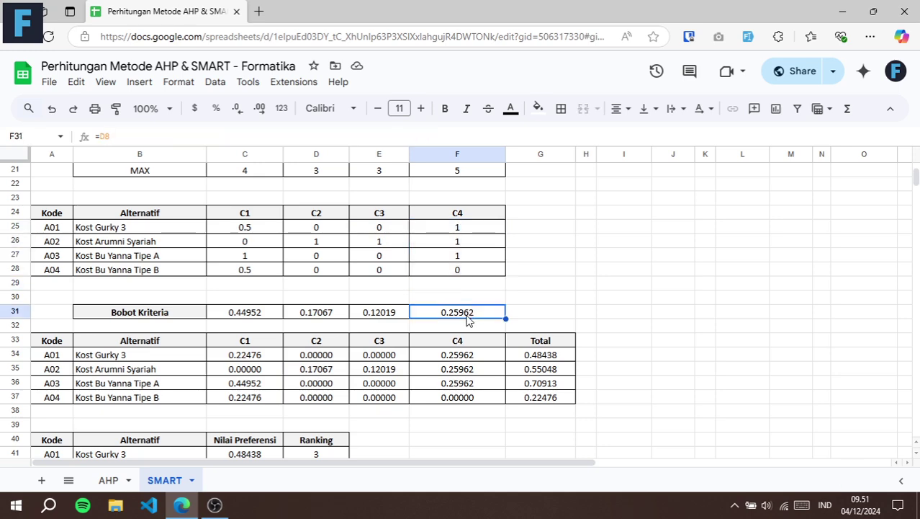
left_click(469, 358)
- Inspect the SUM formulas in the Total column, G34 through G37, tracing the weighted criteria values added for each alternative
left_click(551, 363)
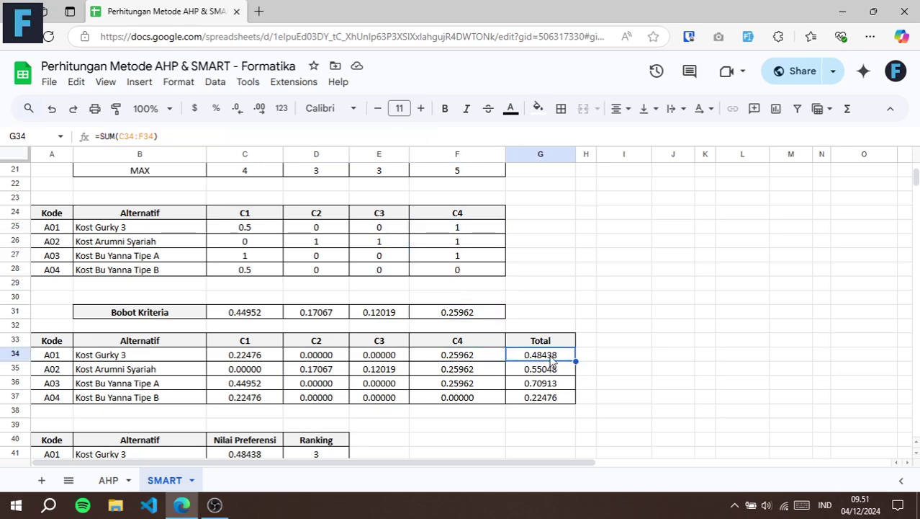
double_click(554, 360)
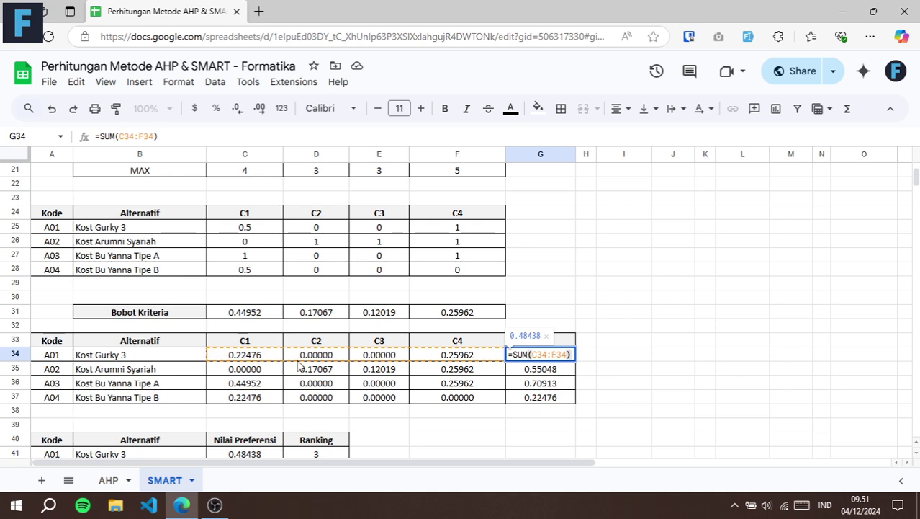
key("Escape")
left_click(566, 375)
key("Return")
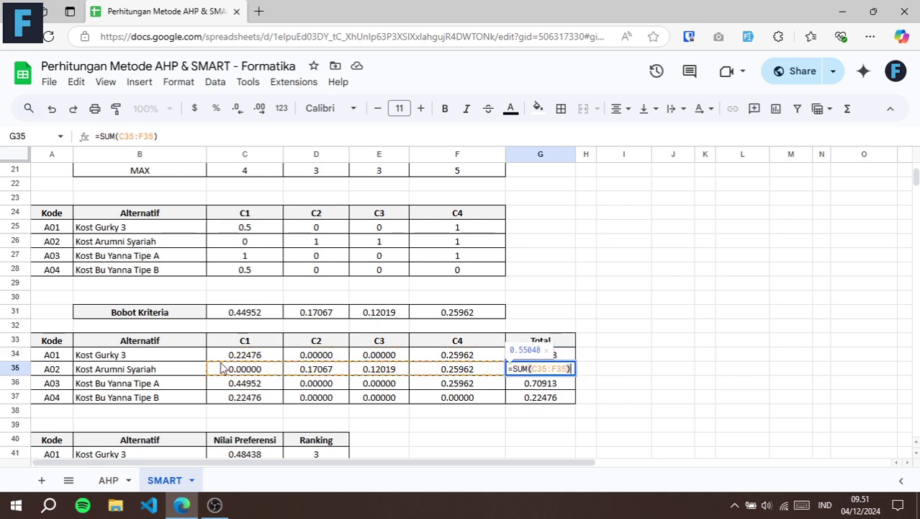
key("Escape")
left_click(559, 386)
key("Return")
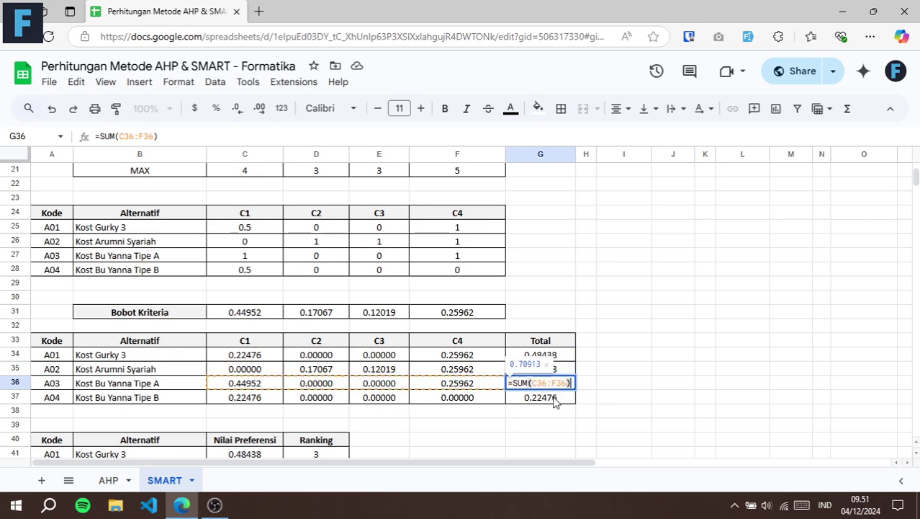
key("Escape")
left_click(551, 401)
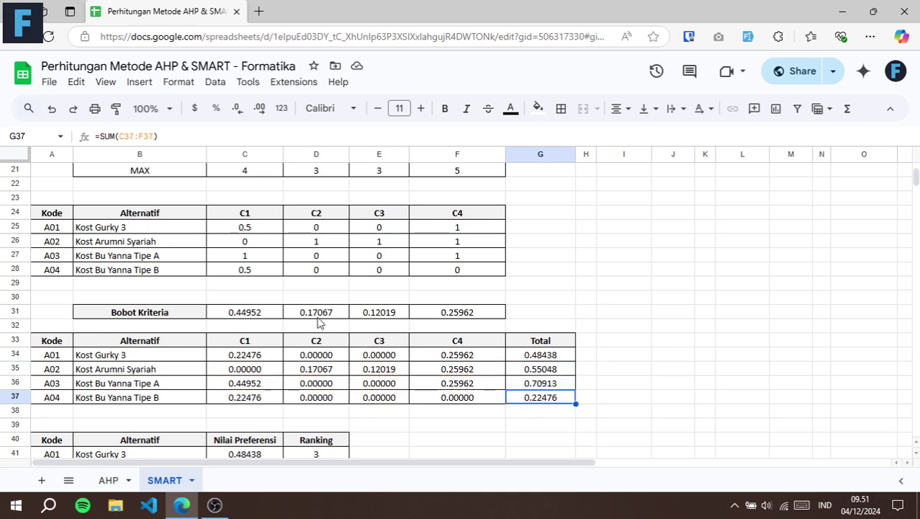
- Inspect the Nilai Preferensi formula in C41 and trace it to Kost Gurky 3's total in G34
scroll(318, 322, "down", 3)
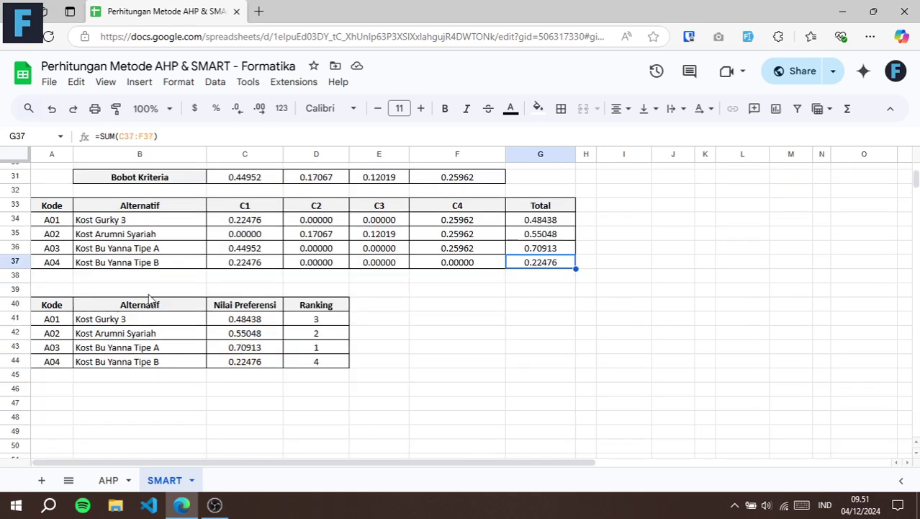
left_click(263, 322)
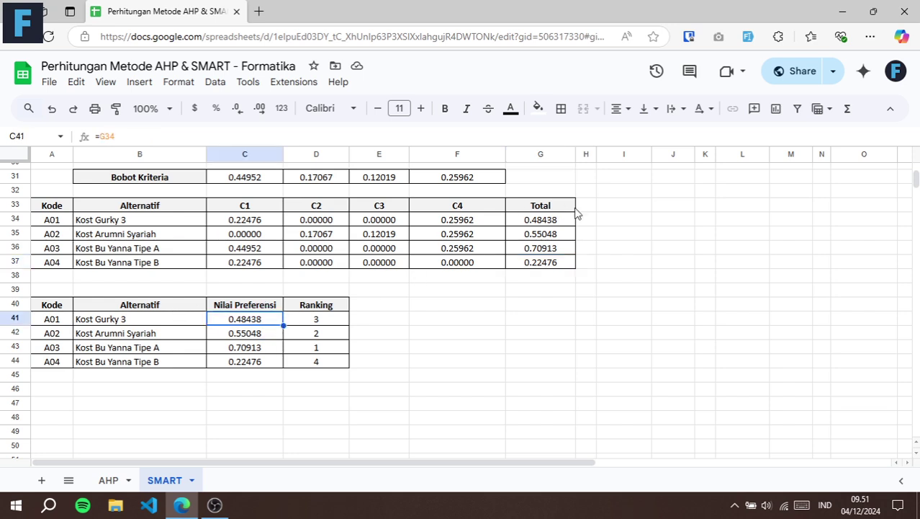
left_click(551, 223)
left_click(253, 318)
double_click(253, 319)
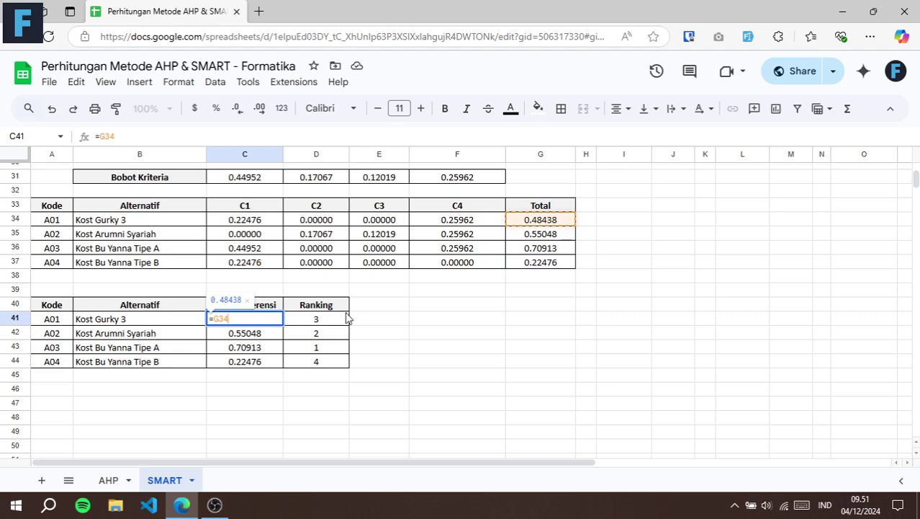
- Review the RANK formulas in D41, D43 and D42, along with Kost Bu Yanna Tipe A's preference value in C43
left_click(326, 326)
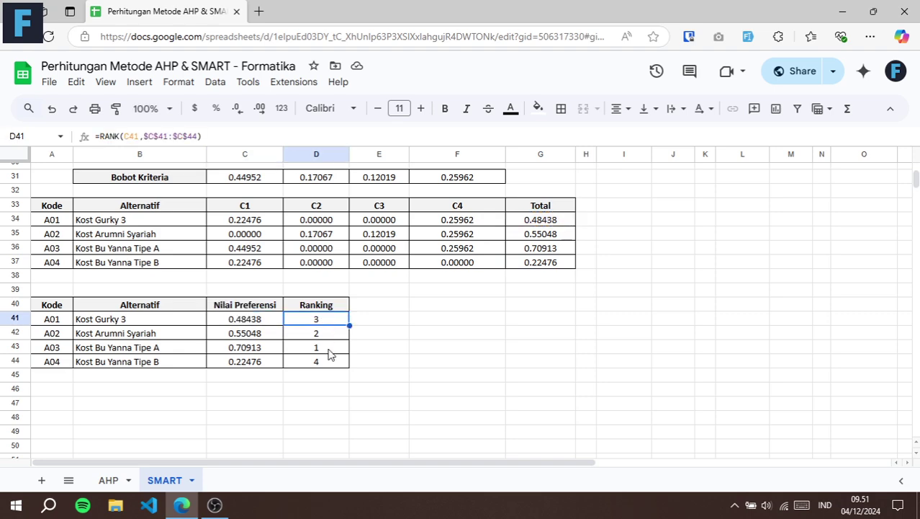
left_click(332, 350)
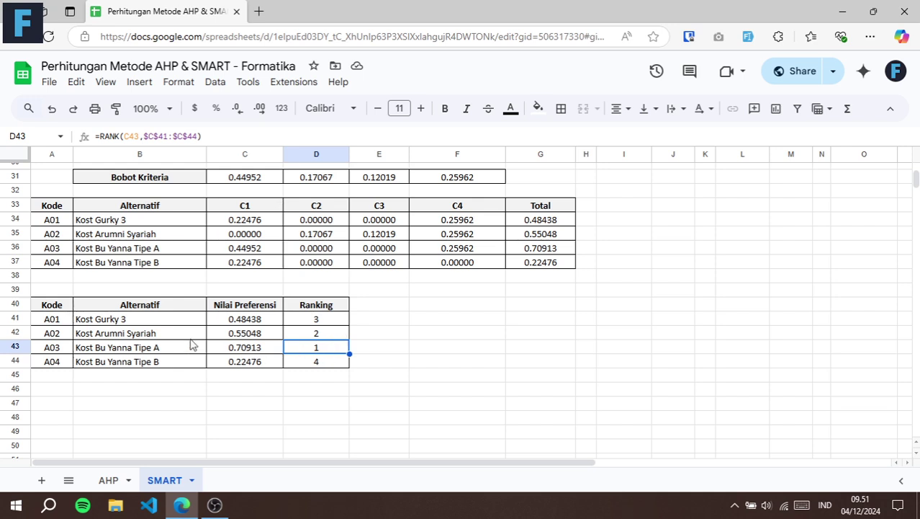
left_click(272, 353)
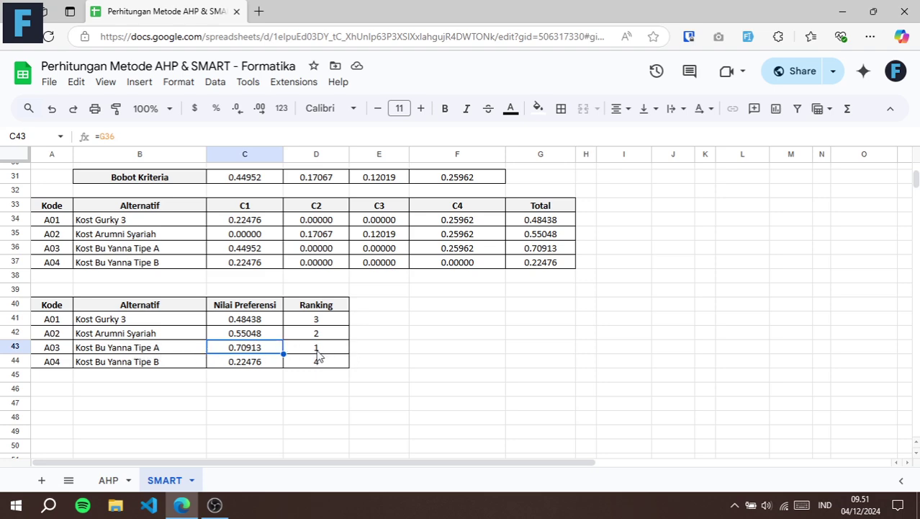
left_click(296, 335)
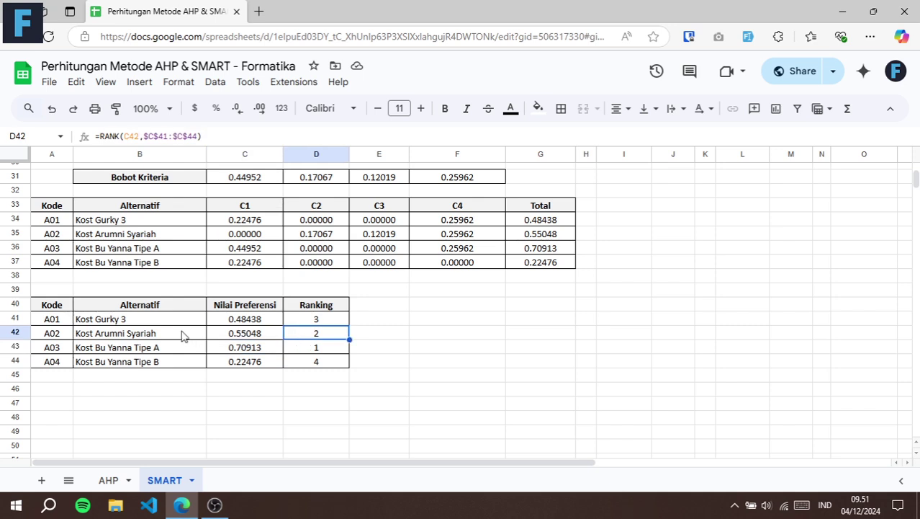
- Review the RANK formulas in D41 and D44, then the whole preference and ranking table against the weighted totals
left_click(182, 333)
left_click(333, 322)
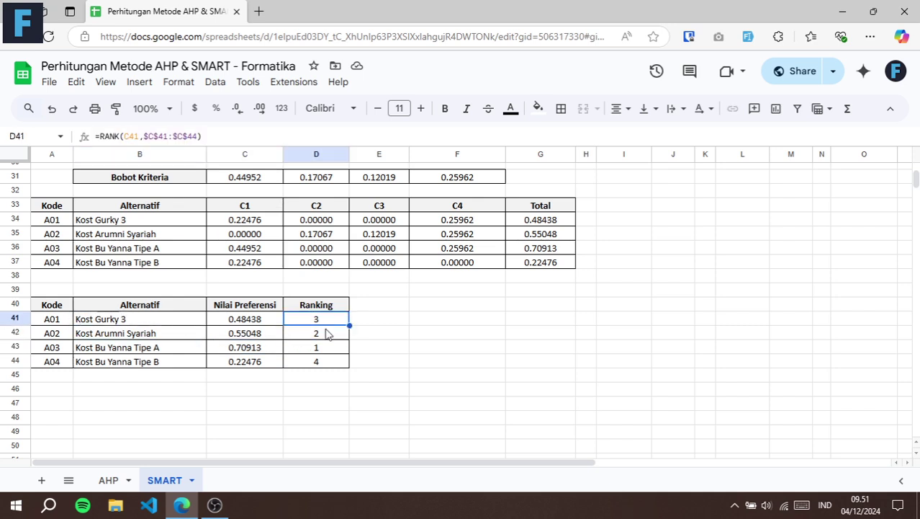
left_click(327, 363)
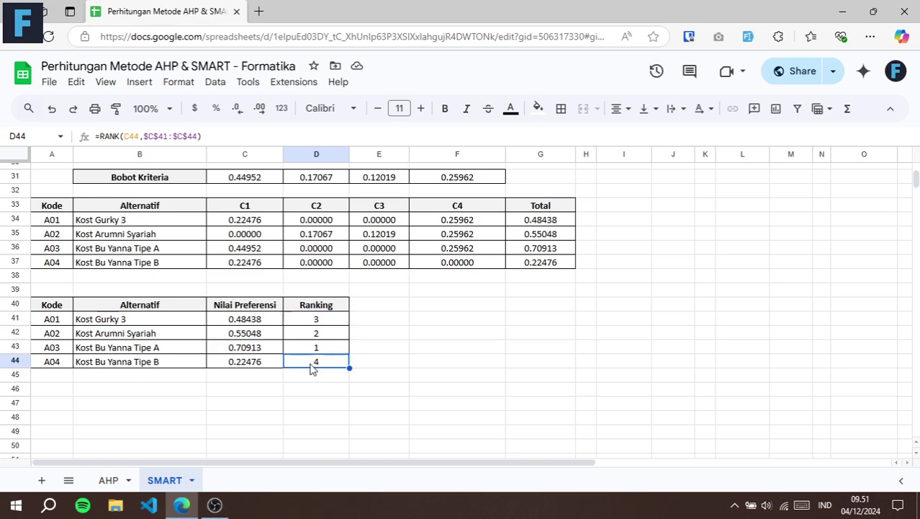
left_click(395, 322)
scroll(424, 332, "up", 2)
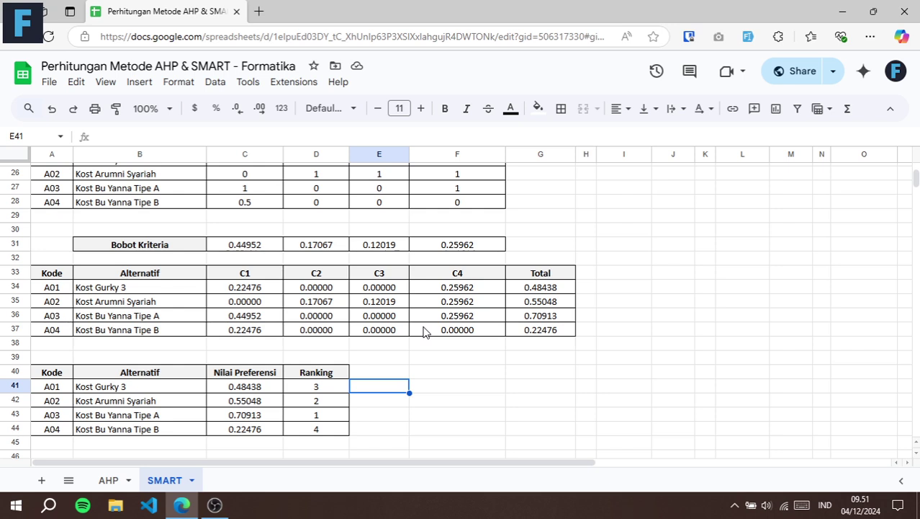
scroll(421, 336, "down", 2)
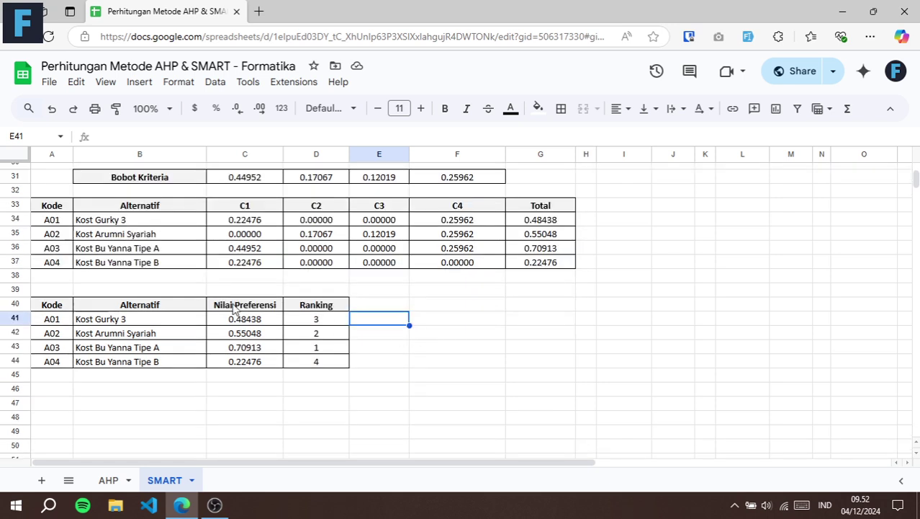
left_click_drag(375, 366, 44, 299)
left_click(462, 324)
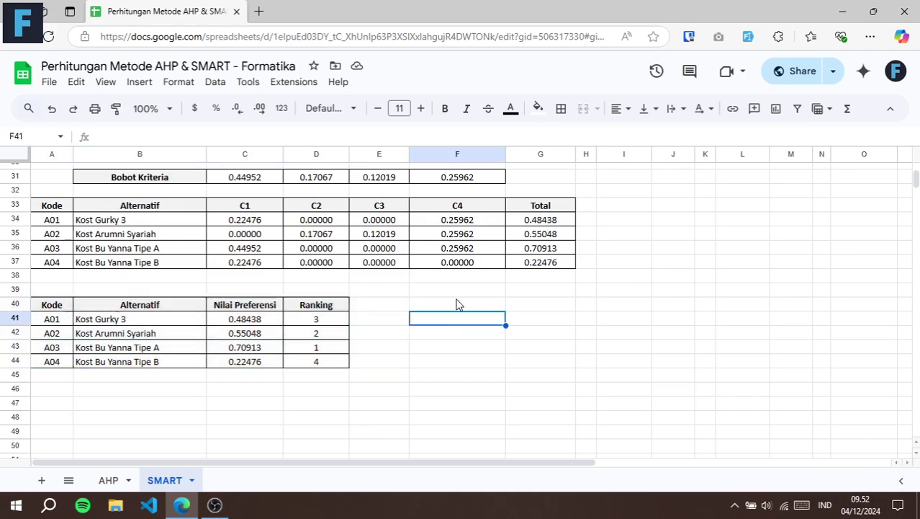
- Compare the Bobot values in D5:D8 of the SMART sheet with the Prioritas column of the AHP normalisation matrix
scroll(438, 289, "up", 10)
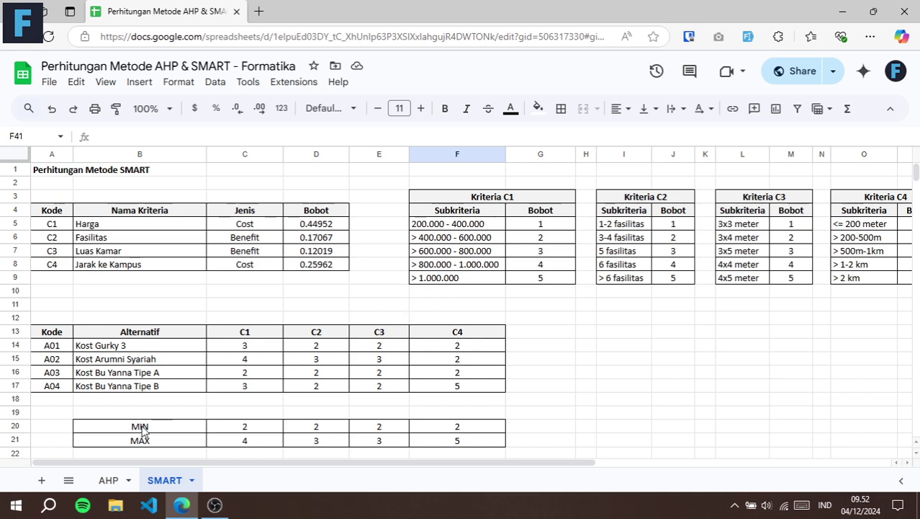
left_click(108, 480)
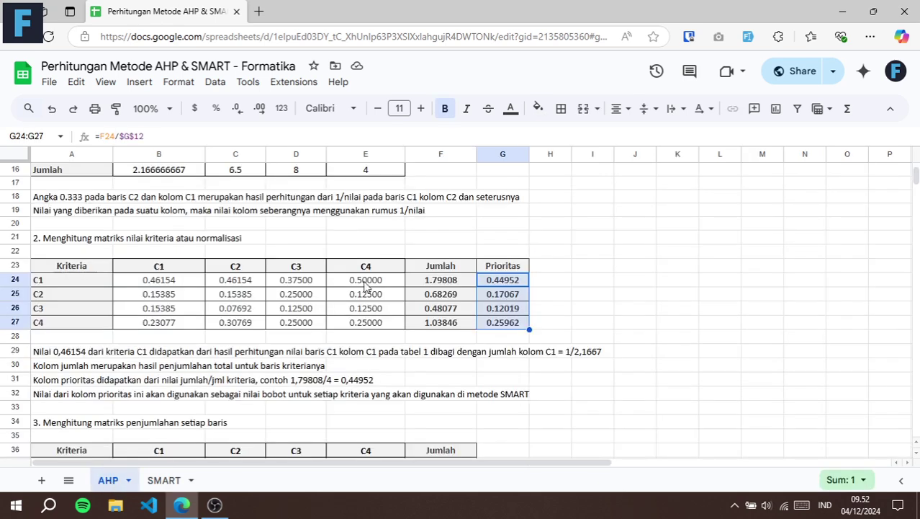
left_click(429, 244)
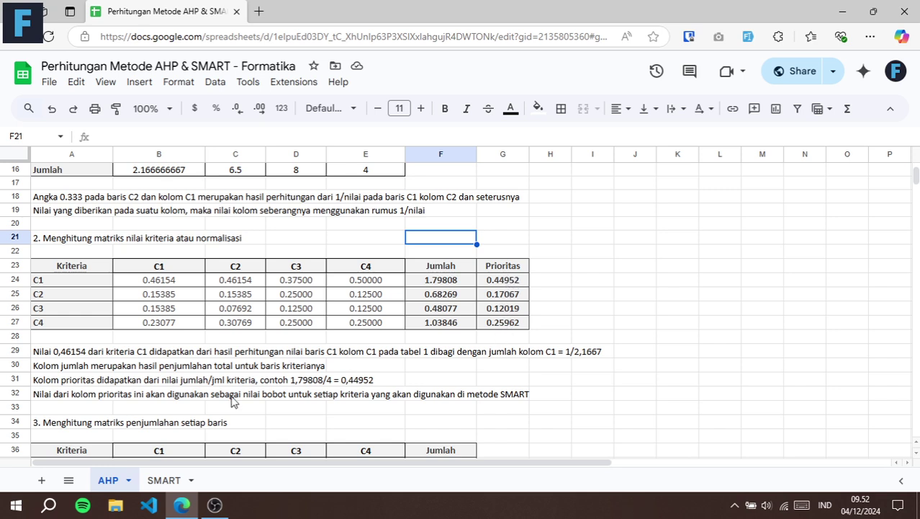
left_click(164, 480)
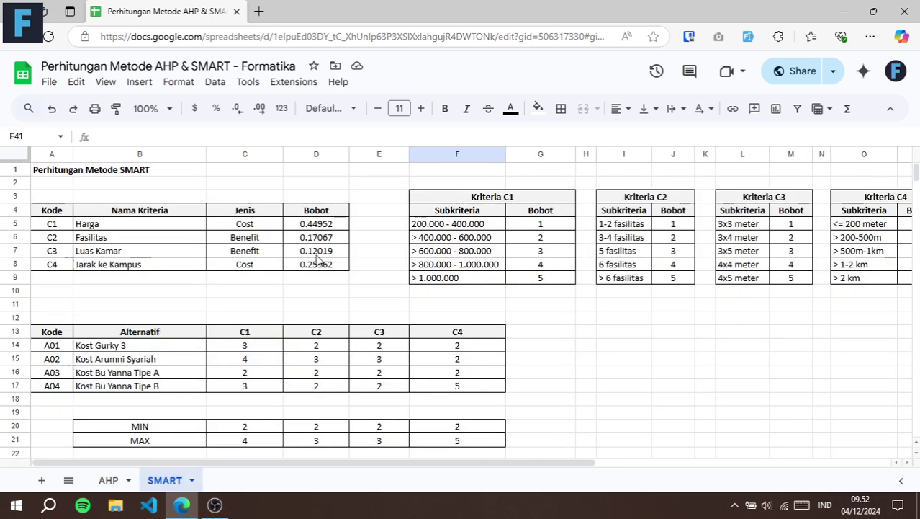
left_click_drag(329, 228, 325, 269)
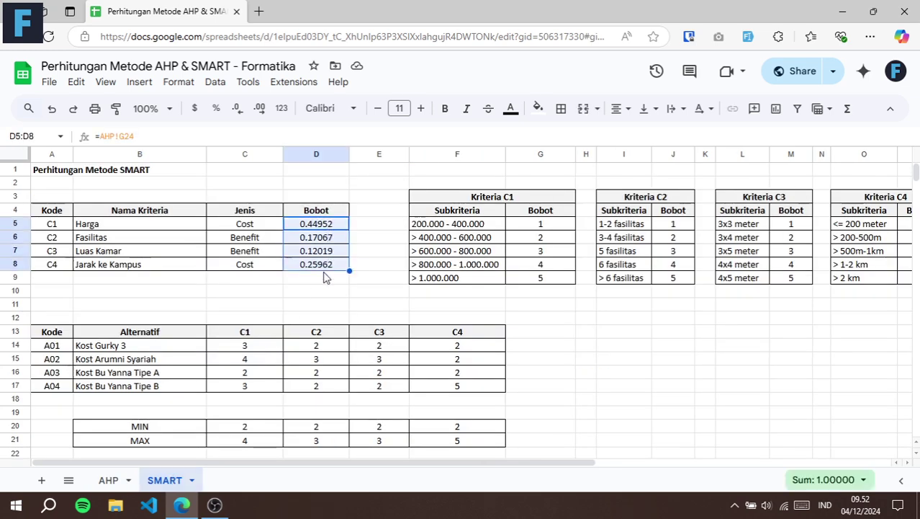
left_click(108, 480)
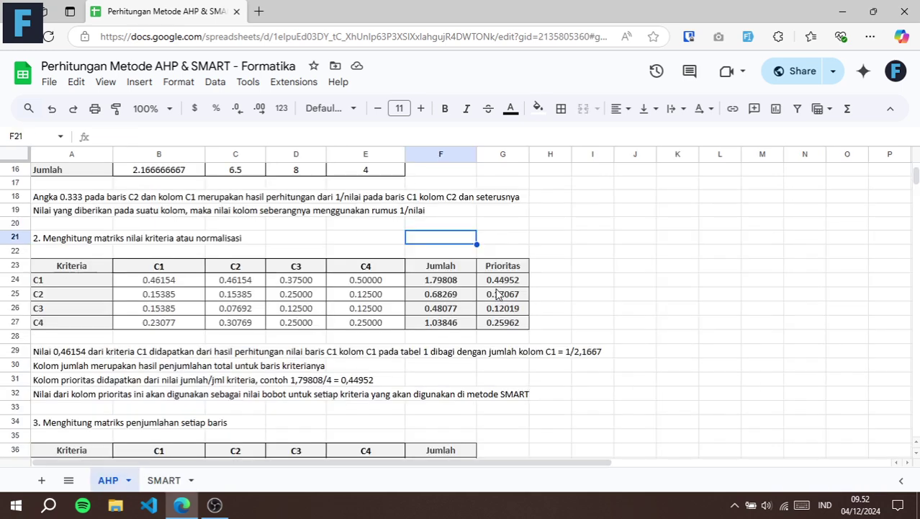
left_click(173, 479)
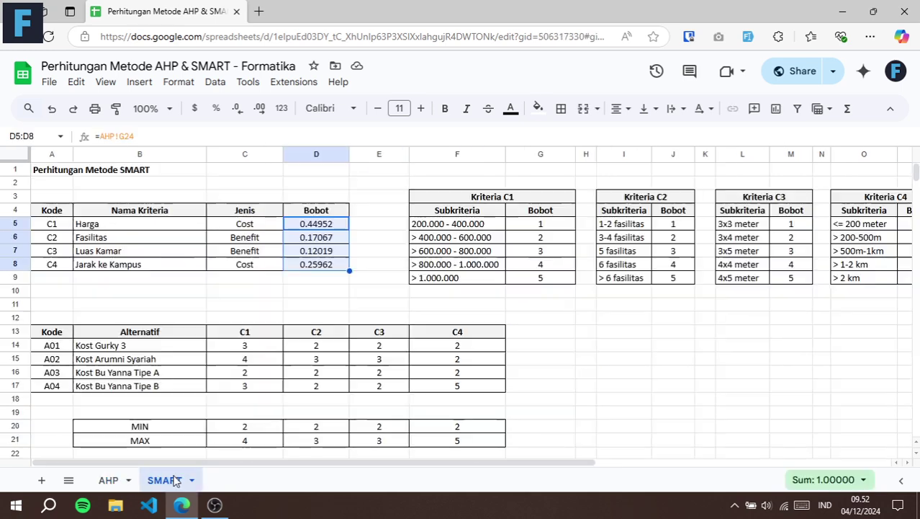
left_click(344, 304)
- Review the AHP pairwise comparison and row-sum matrices, then recheck the linked criteria weights in D5:D8 on the SMART sheet
left_click(108, 480)
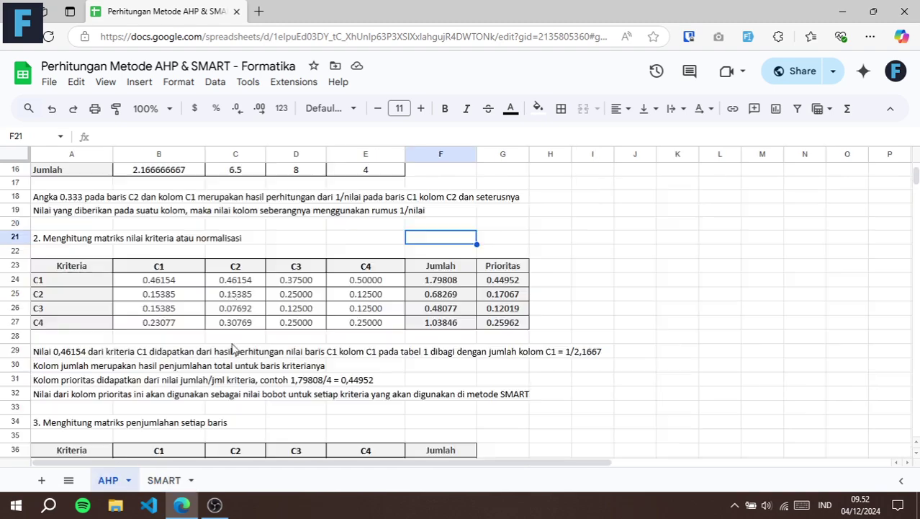
scroll(237, 256, "up", 5)
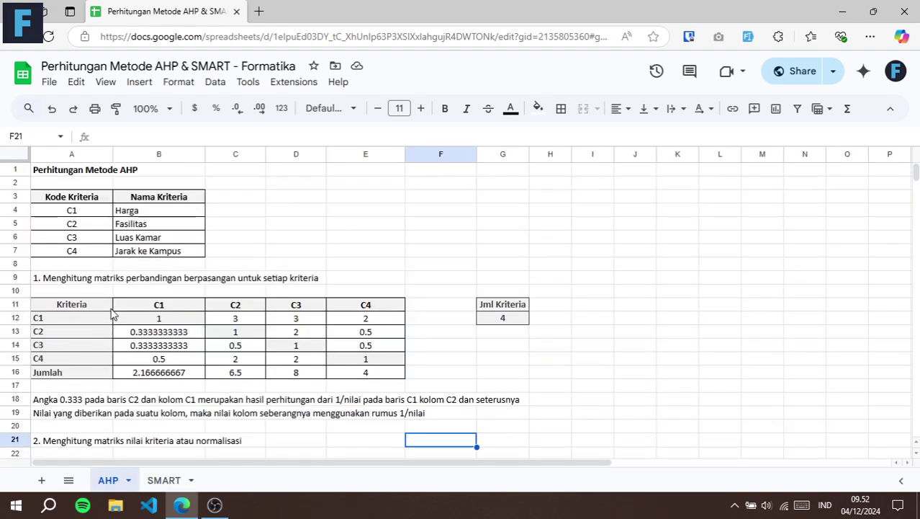
scroll(111, 314, "down", 8)
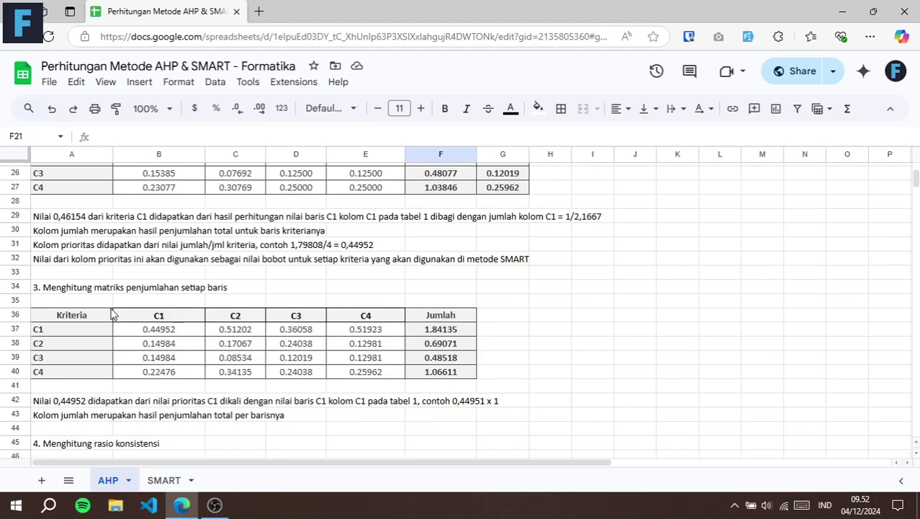
left_click(161, 481)
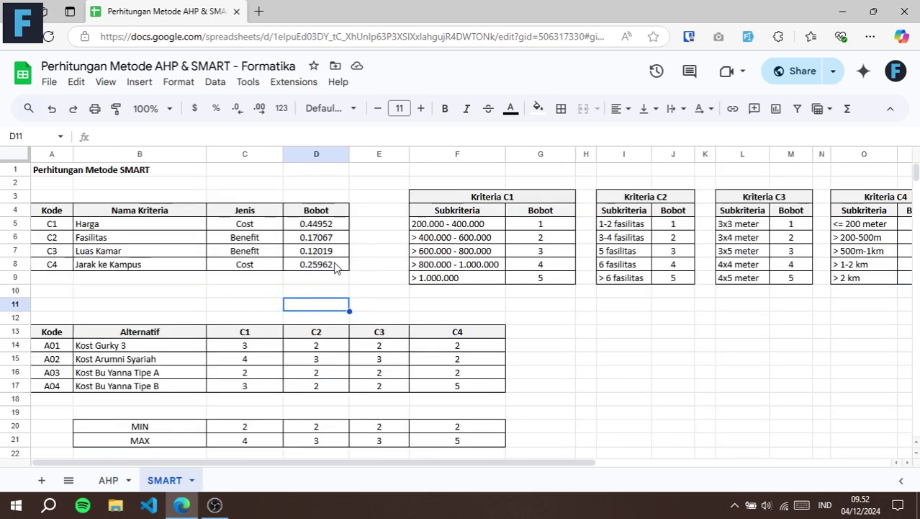
left_click_drag(335, 268, 333, 225)
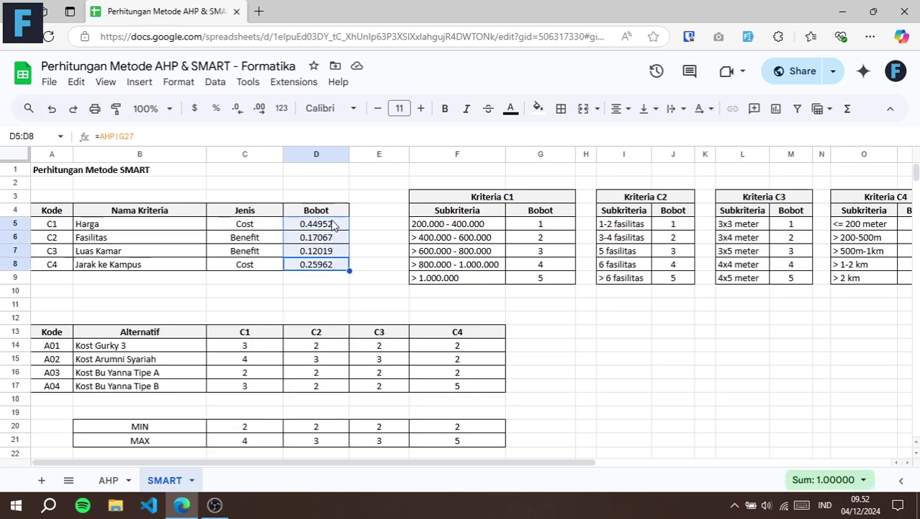
double_click(315, 291)
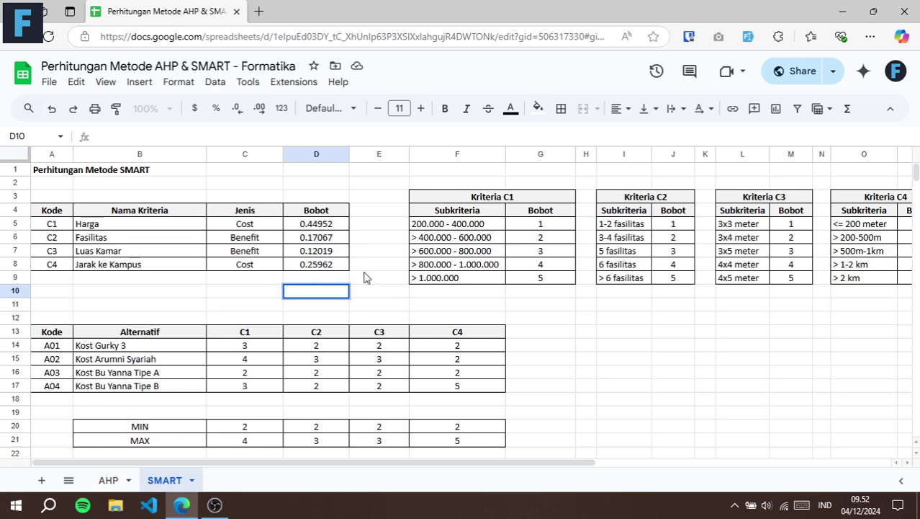
left_click(50, 83)
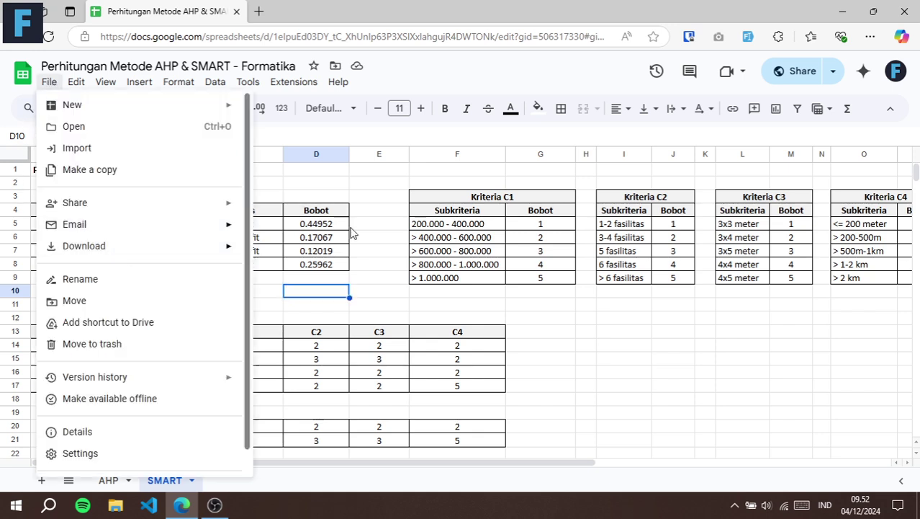
left_click(551, 311)
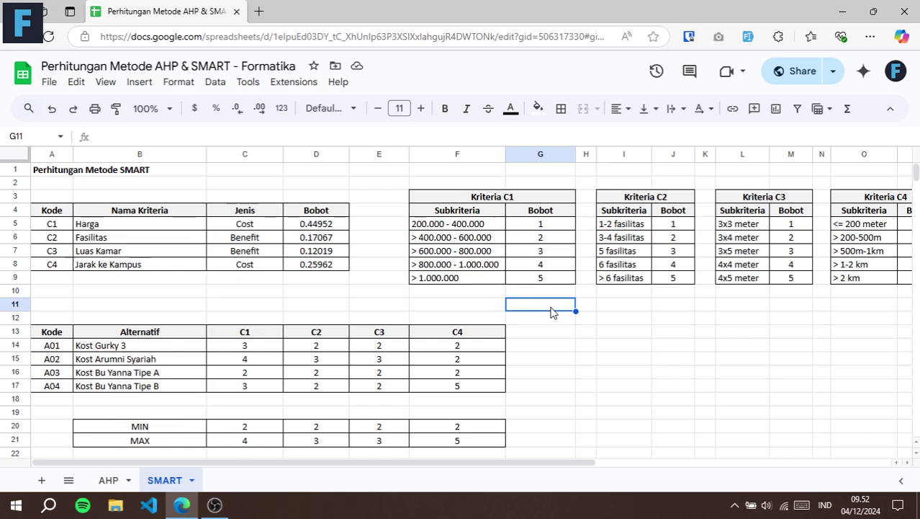
left_click(433, 306)
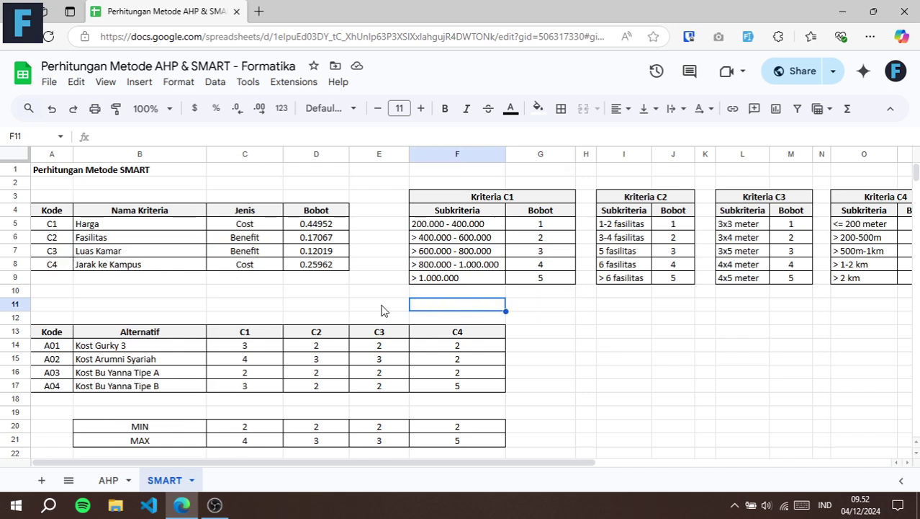
left_click(381, 309)
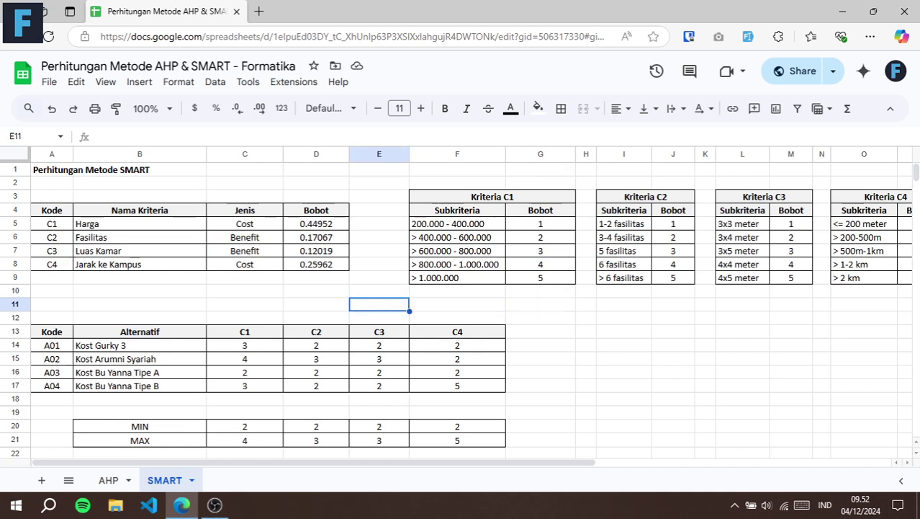